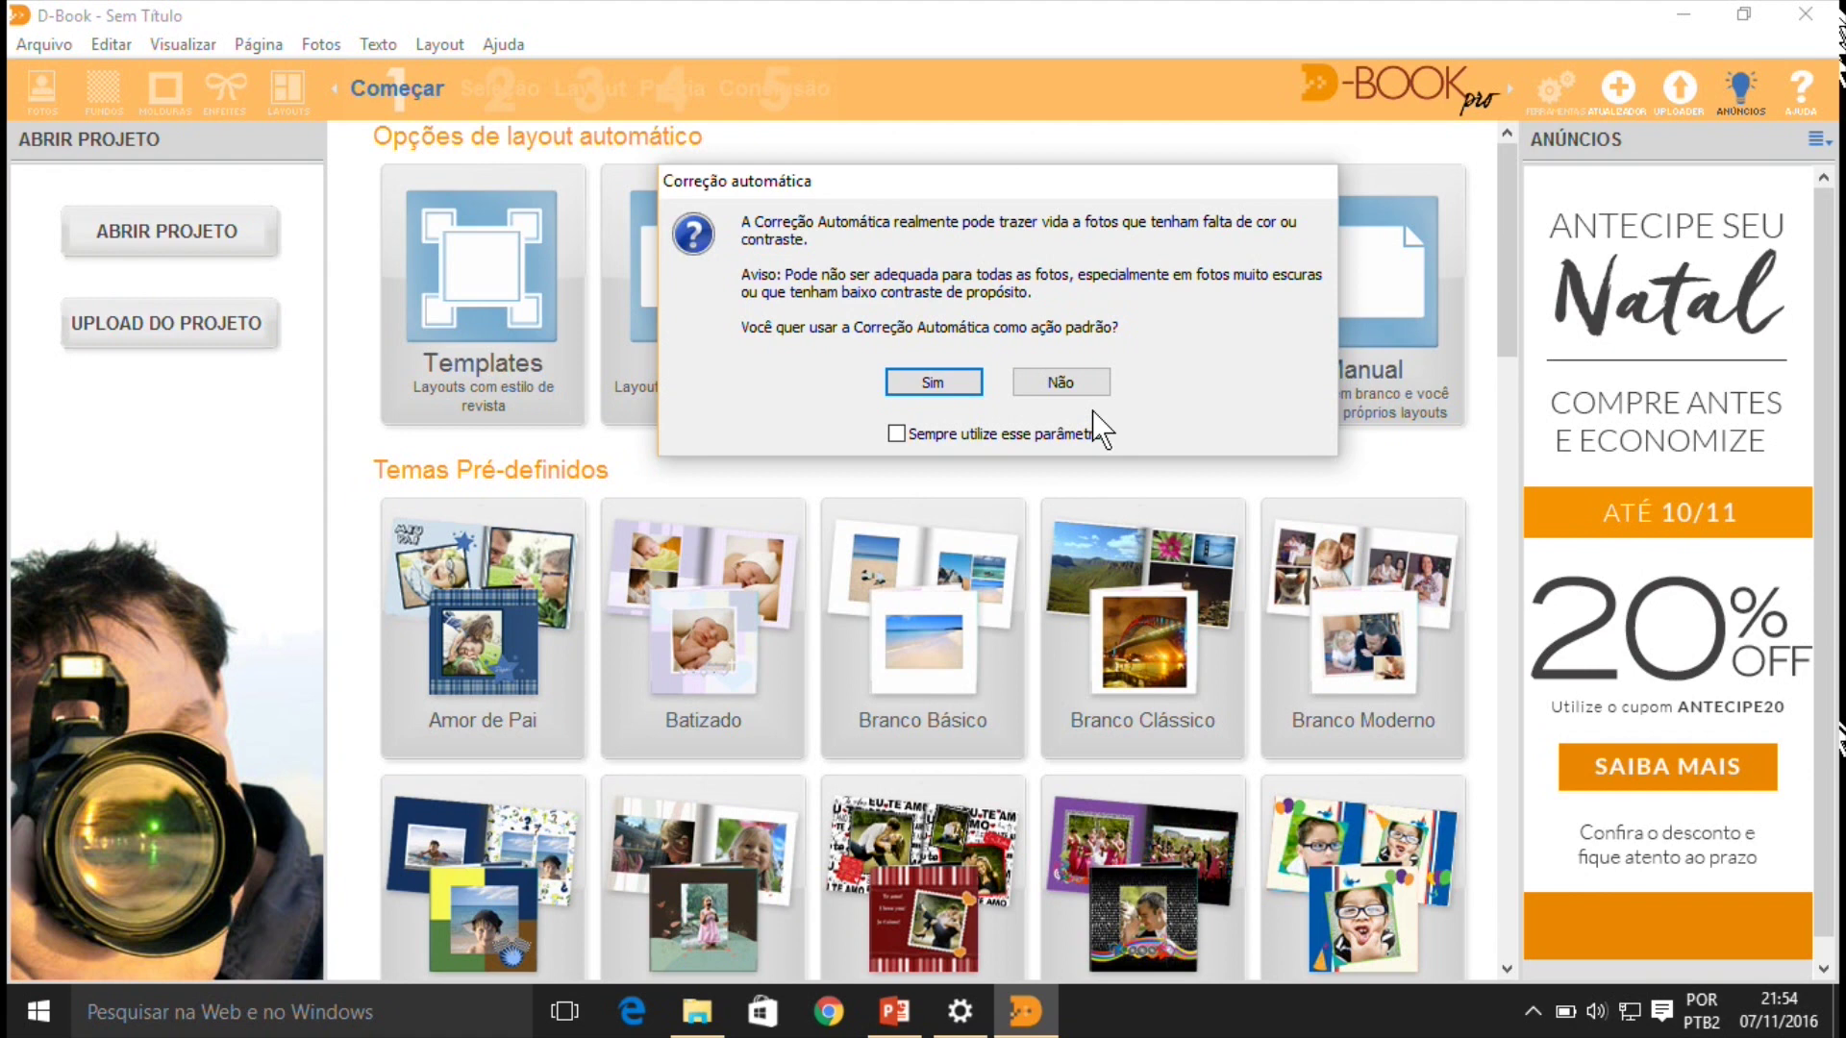
- Decline Correção Automática as the default action and look through the cover, back cover and page 1
click(1081, 384)
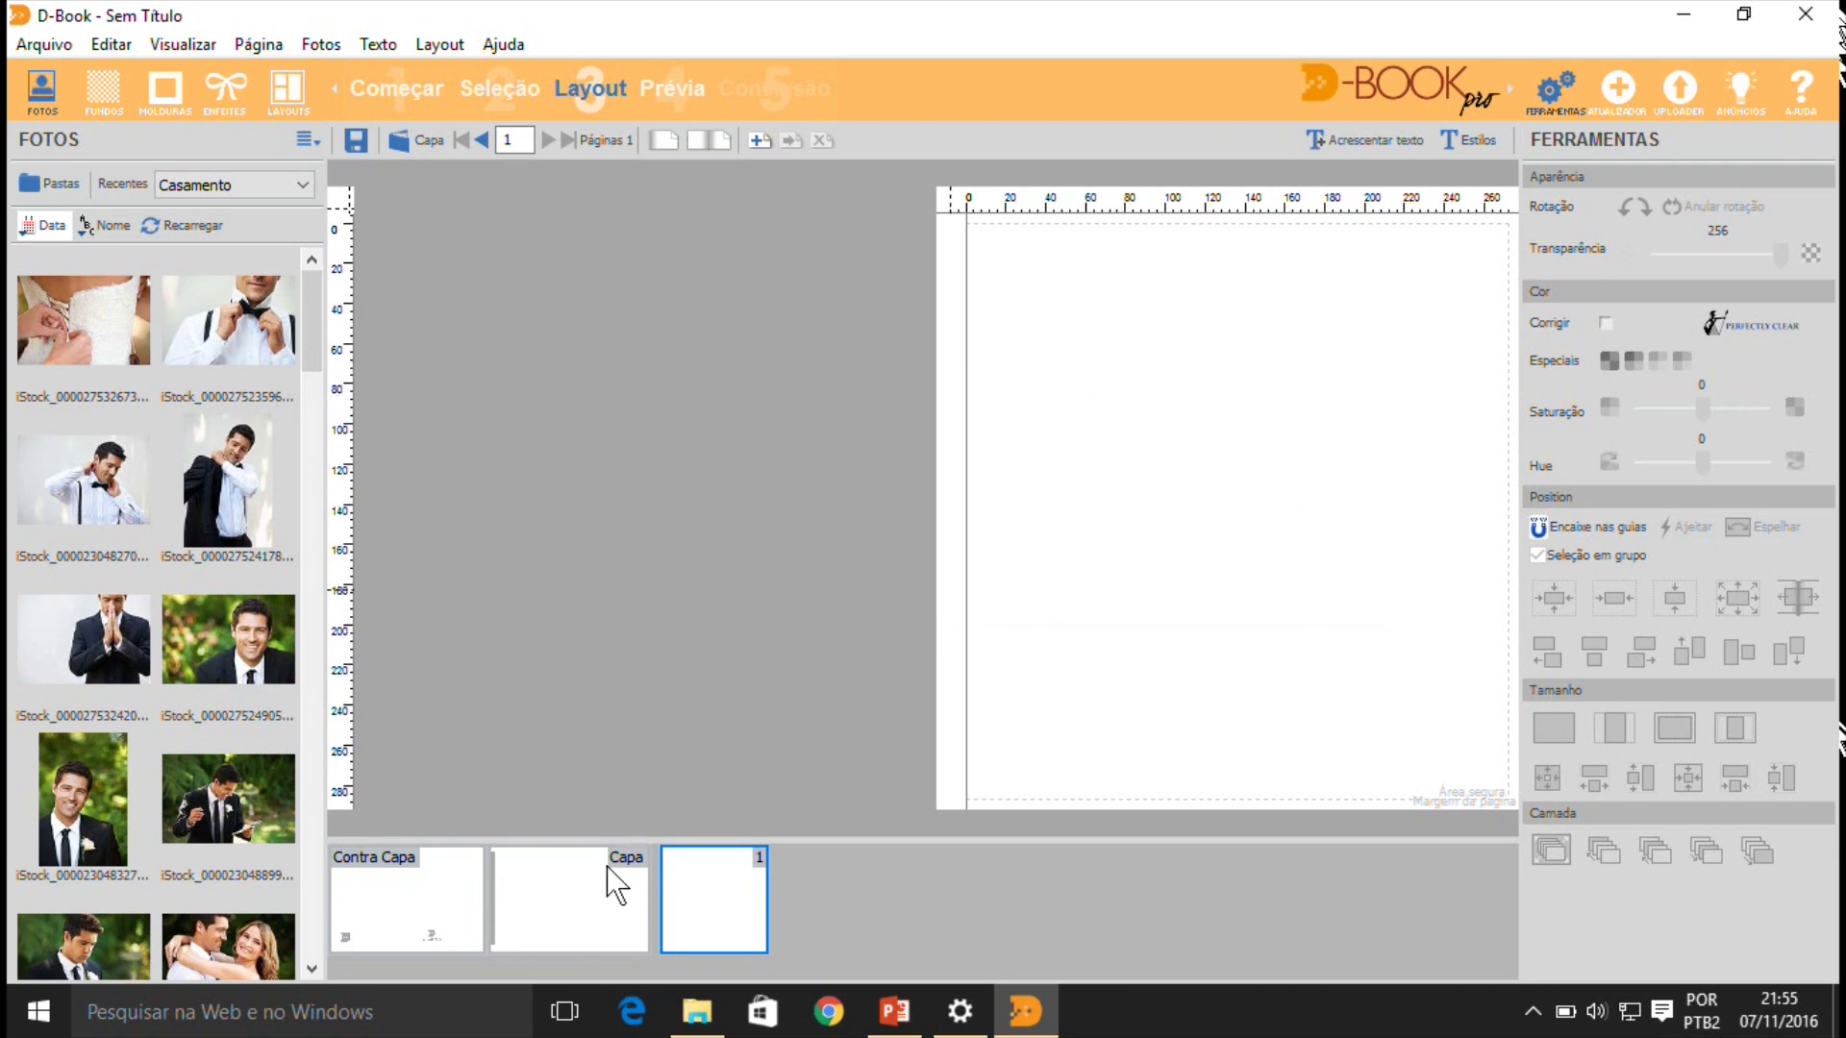
click(563, 898)
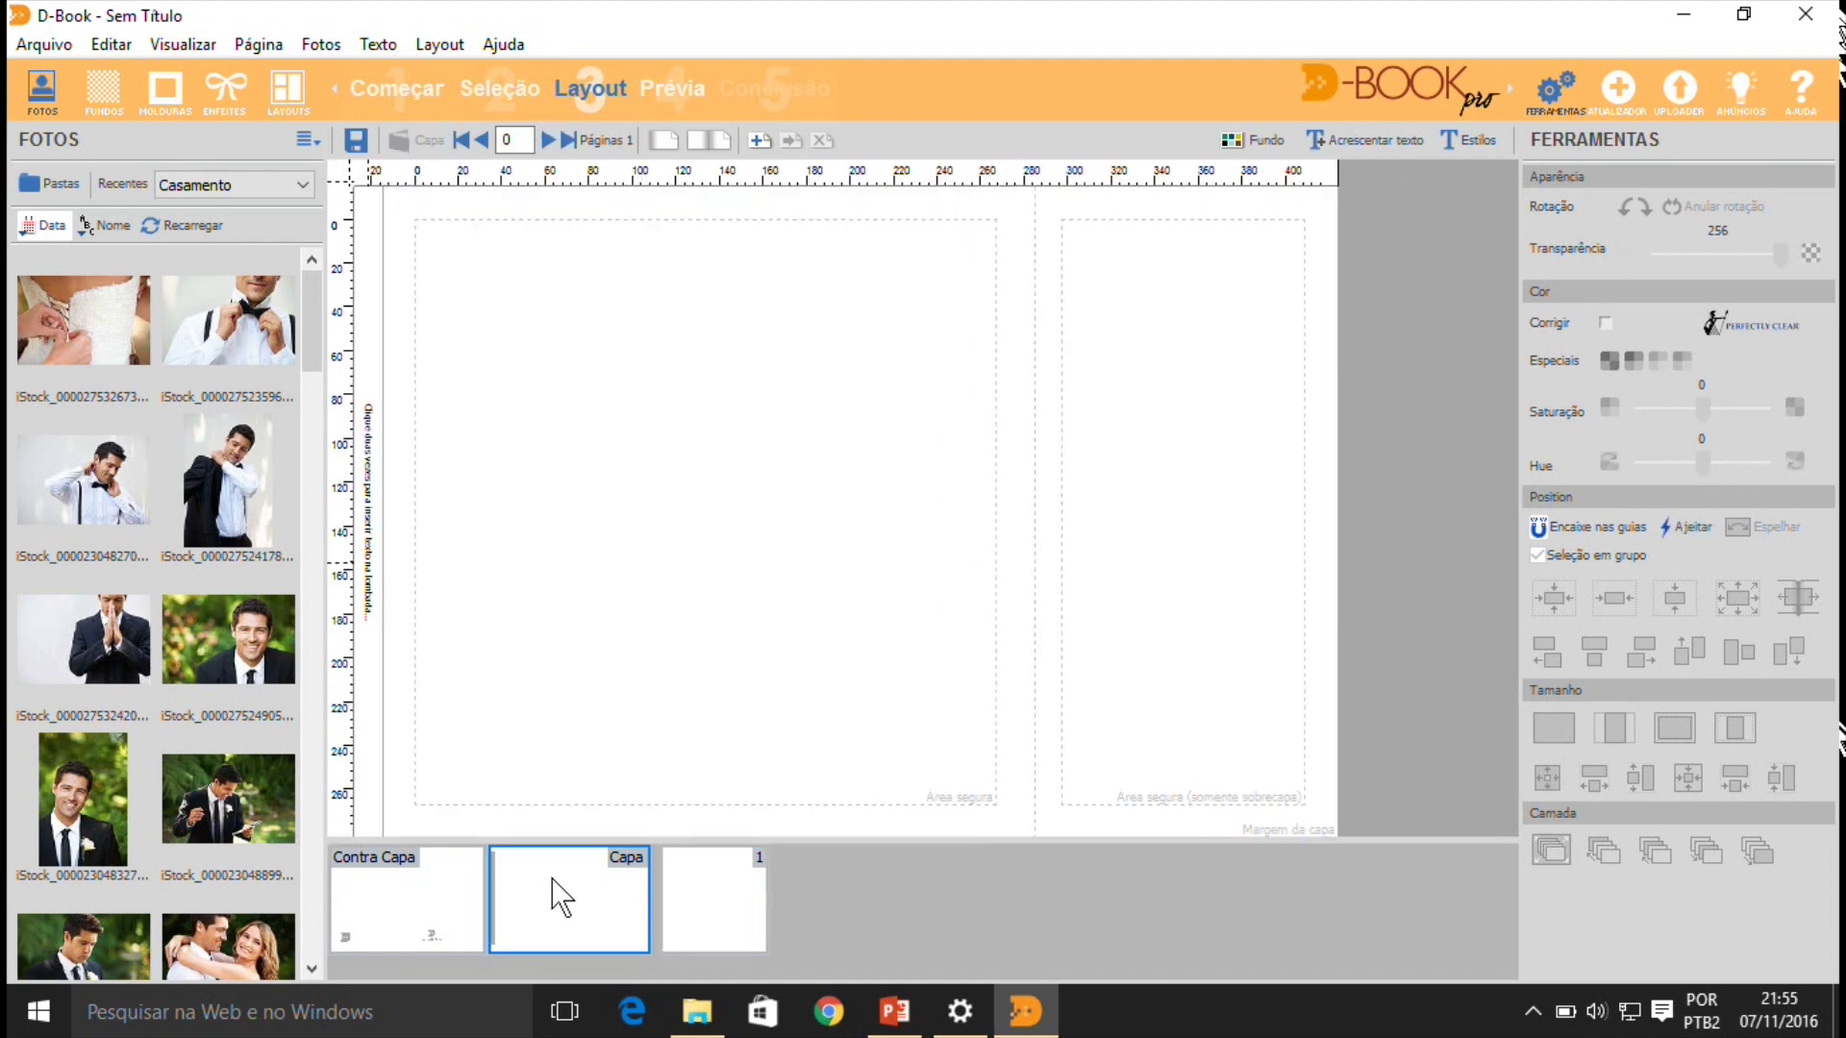
click(430, 899)
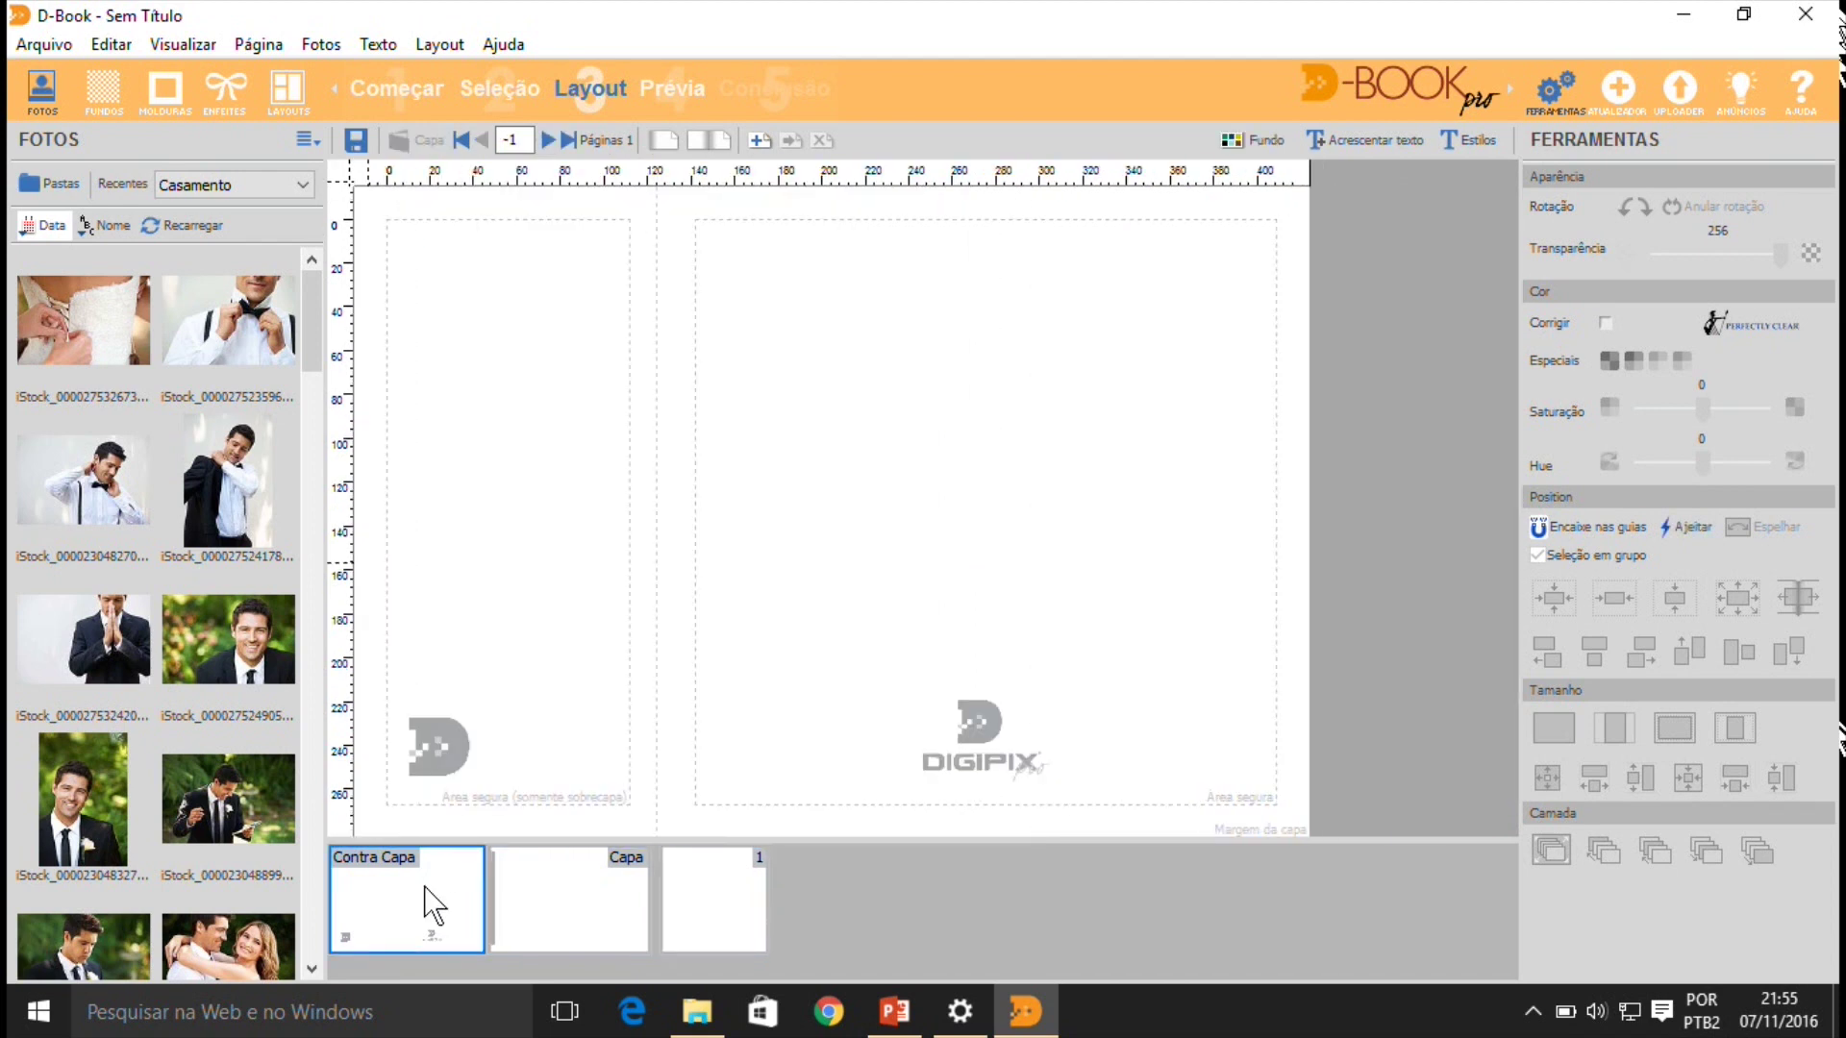
click(716, 912)
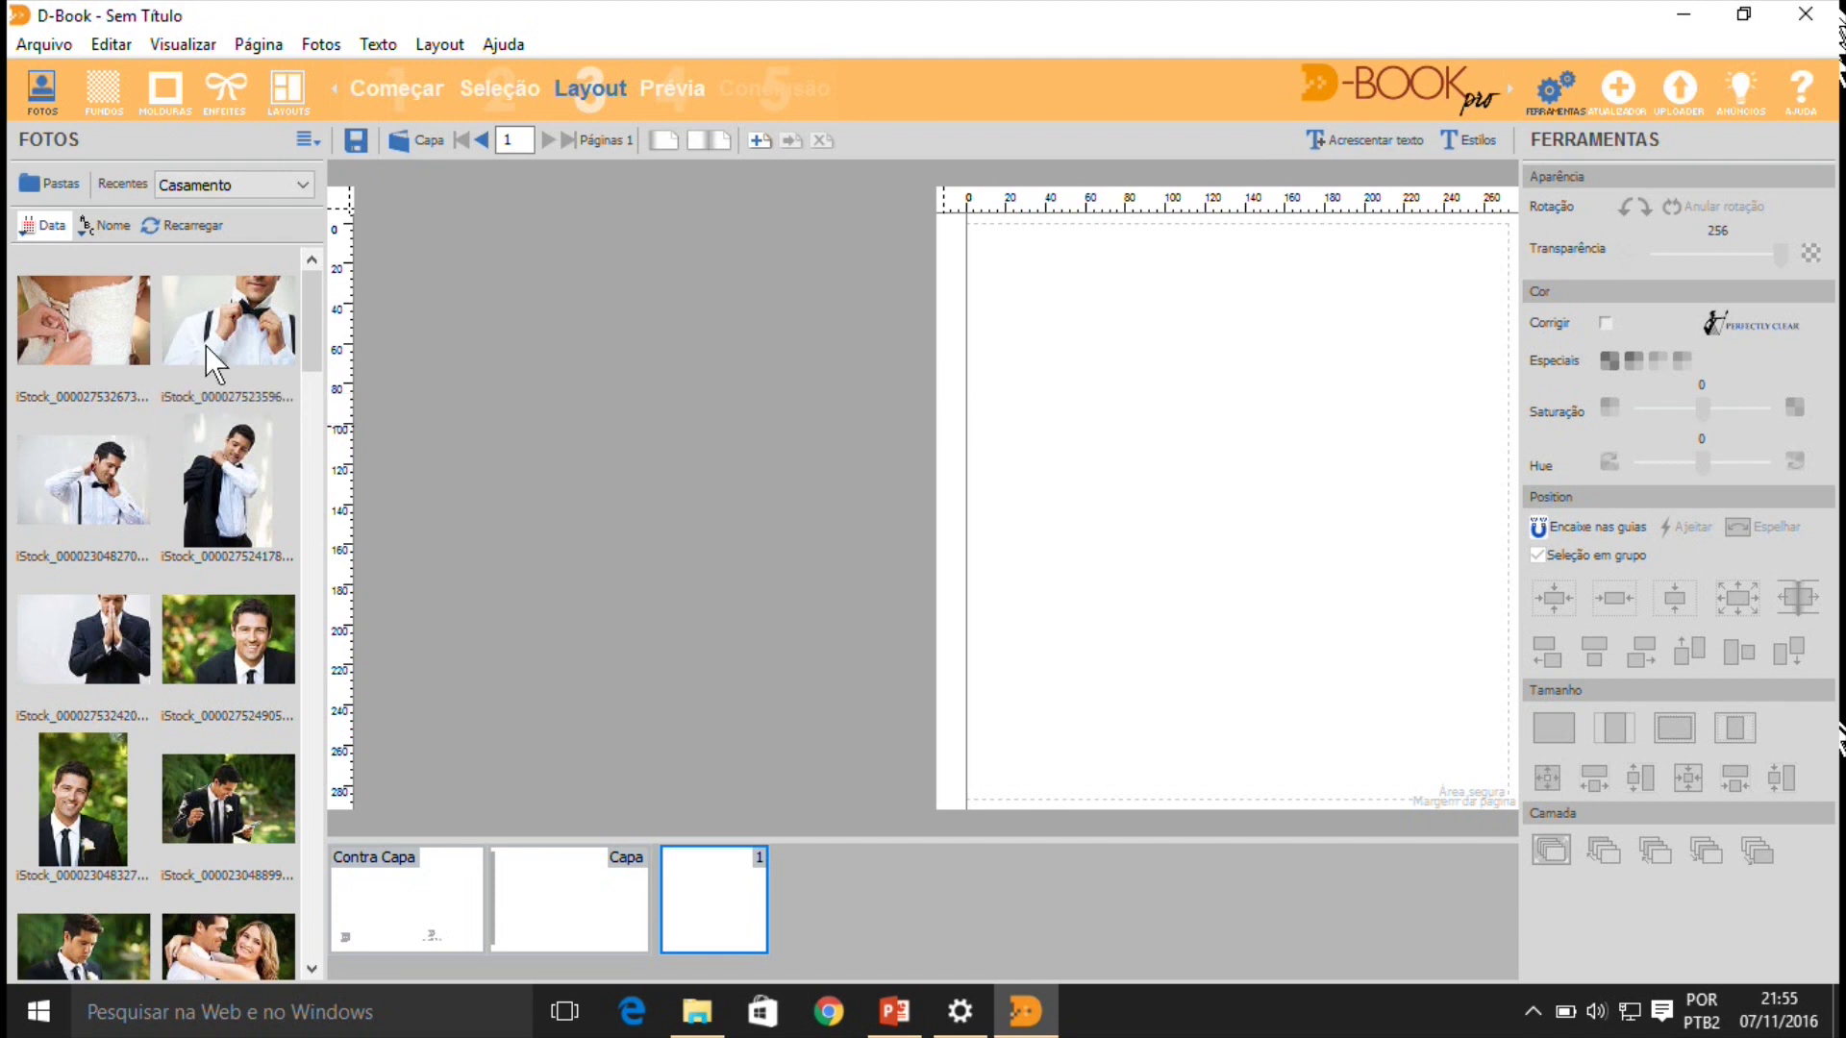
drag(214, 336, 1275, 507)
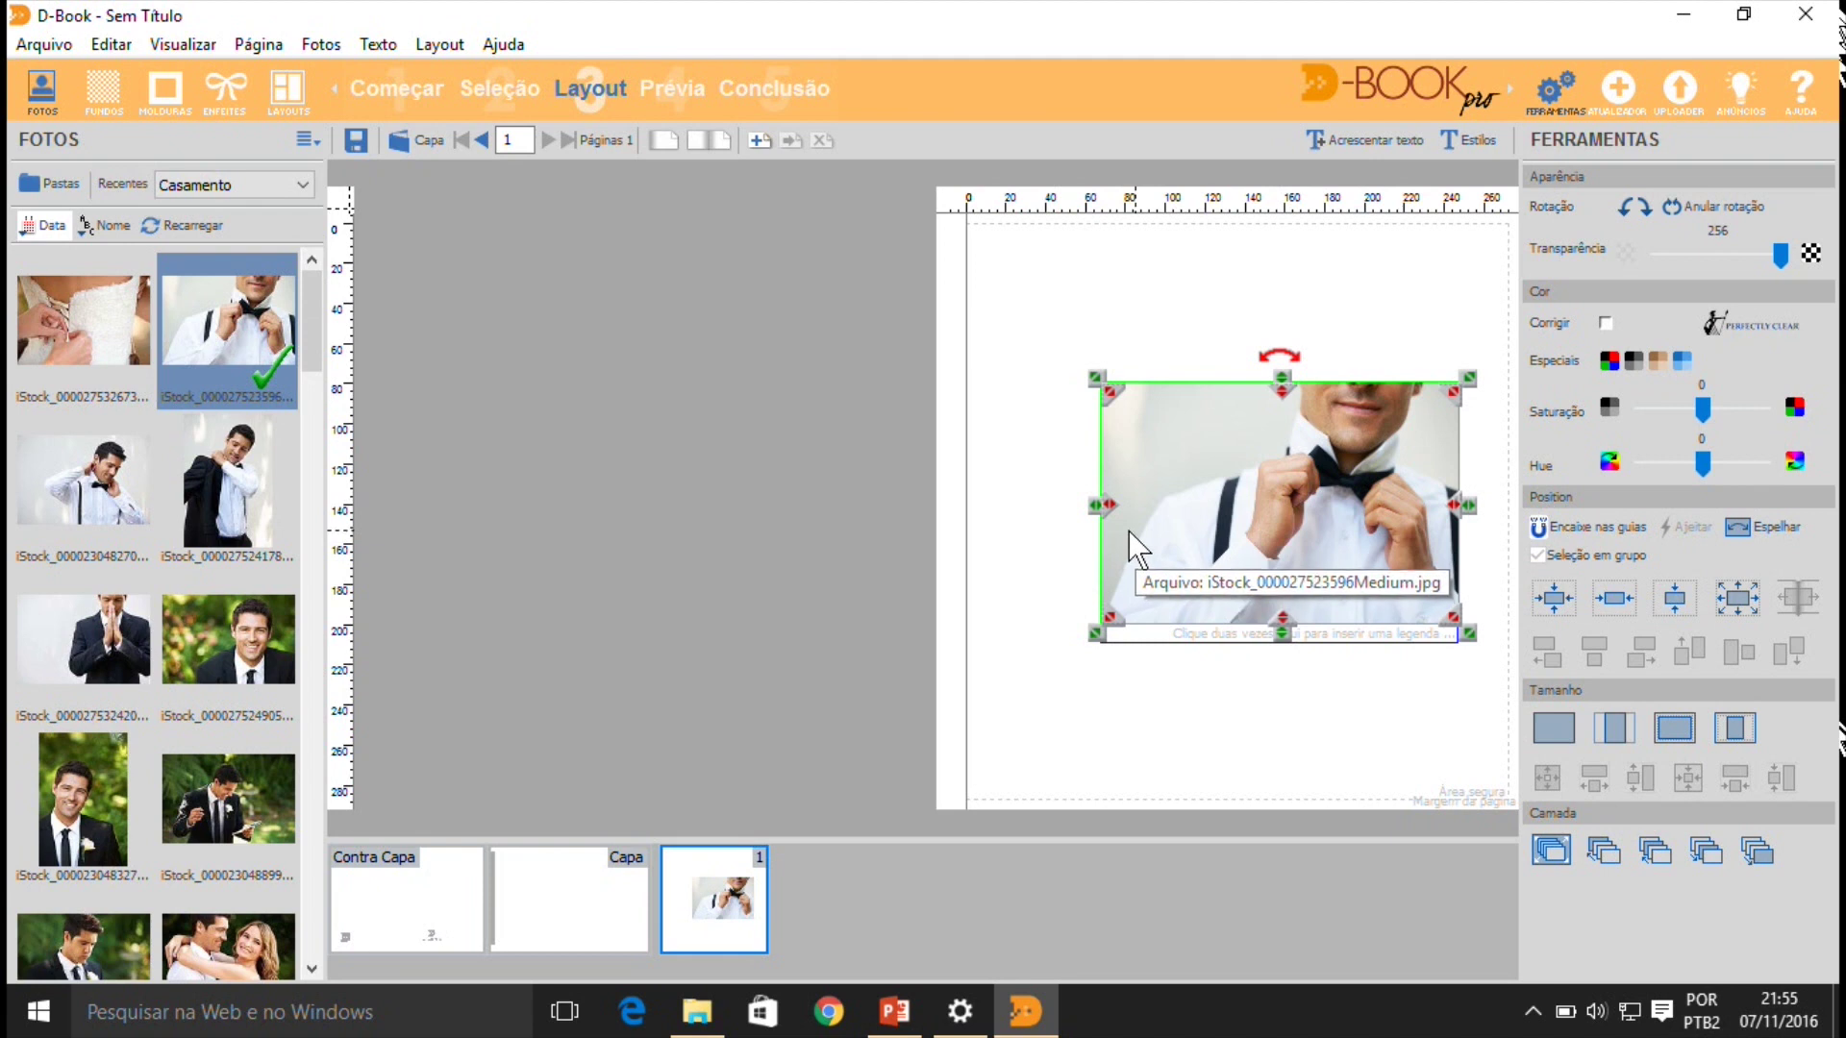
mouse_move(1468, 377)
mouse_down()
mouse_move(1282, 524)
mouse_move(1471, 379)
mouse_up()
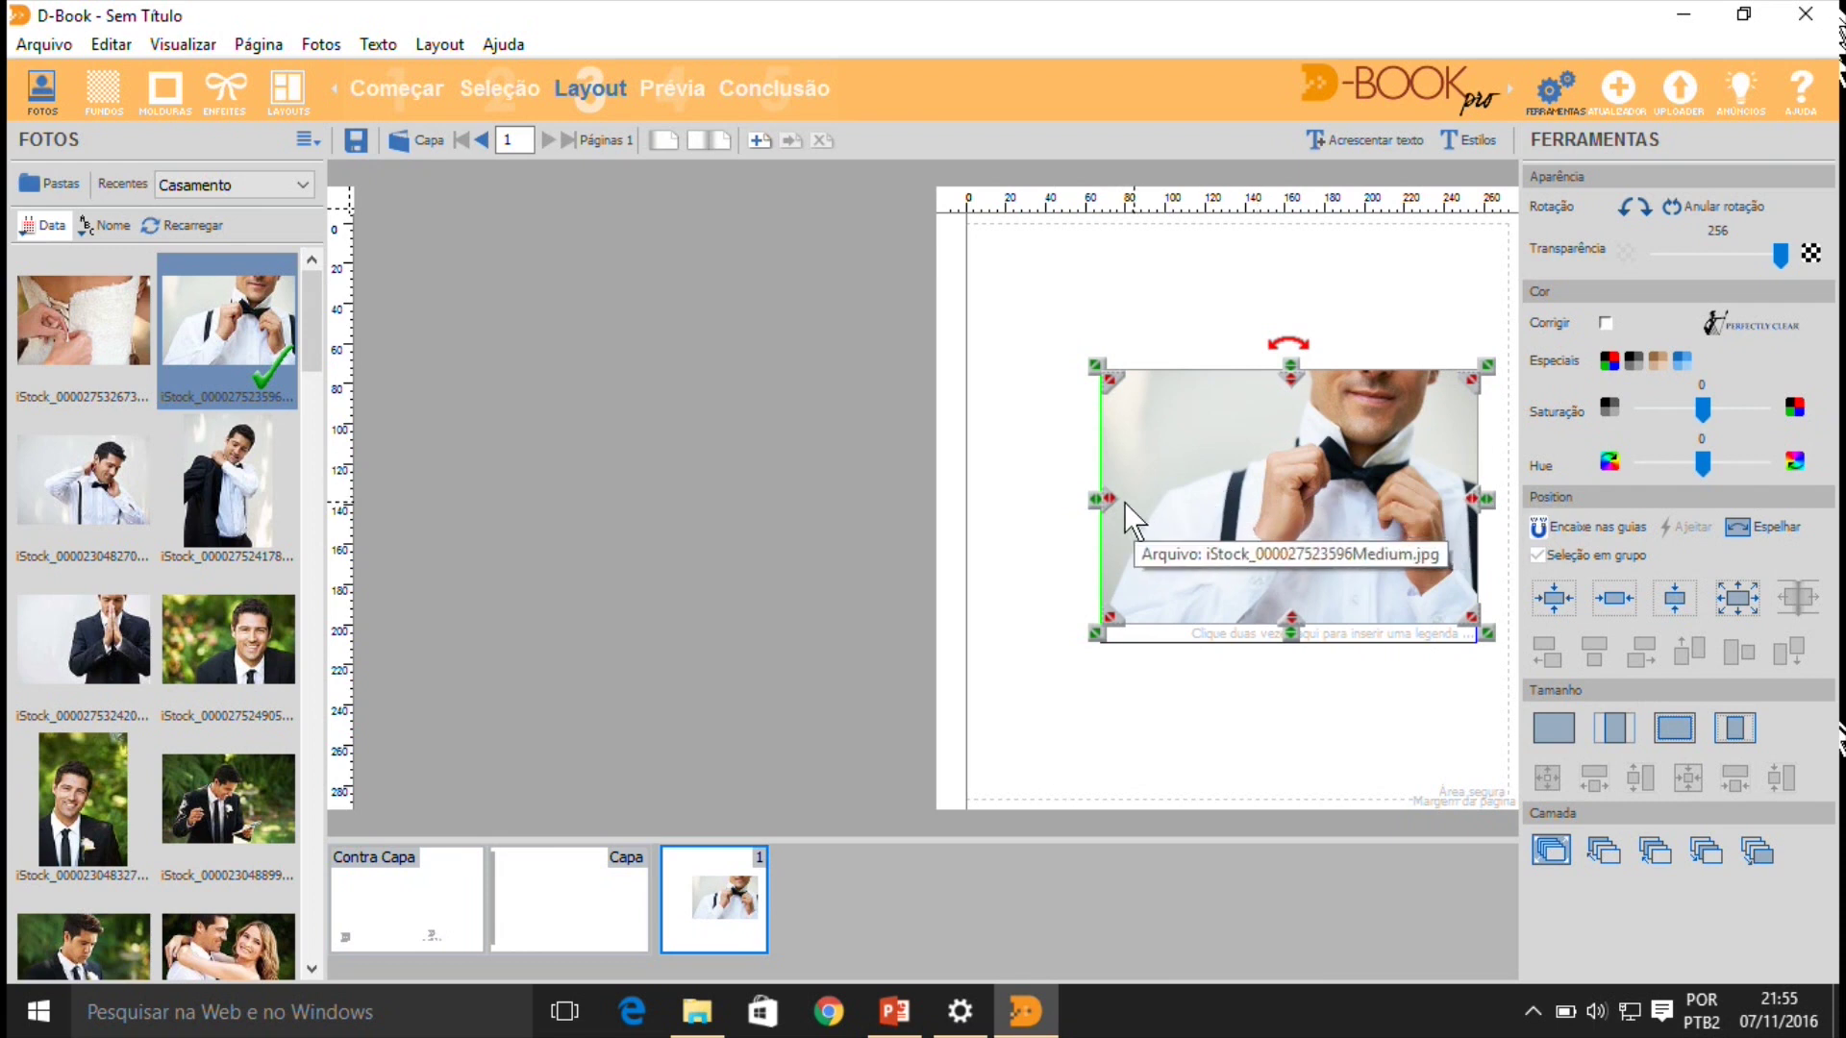
drag(1104, 499, 1226, 497)
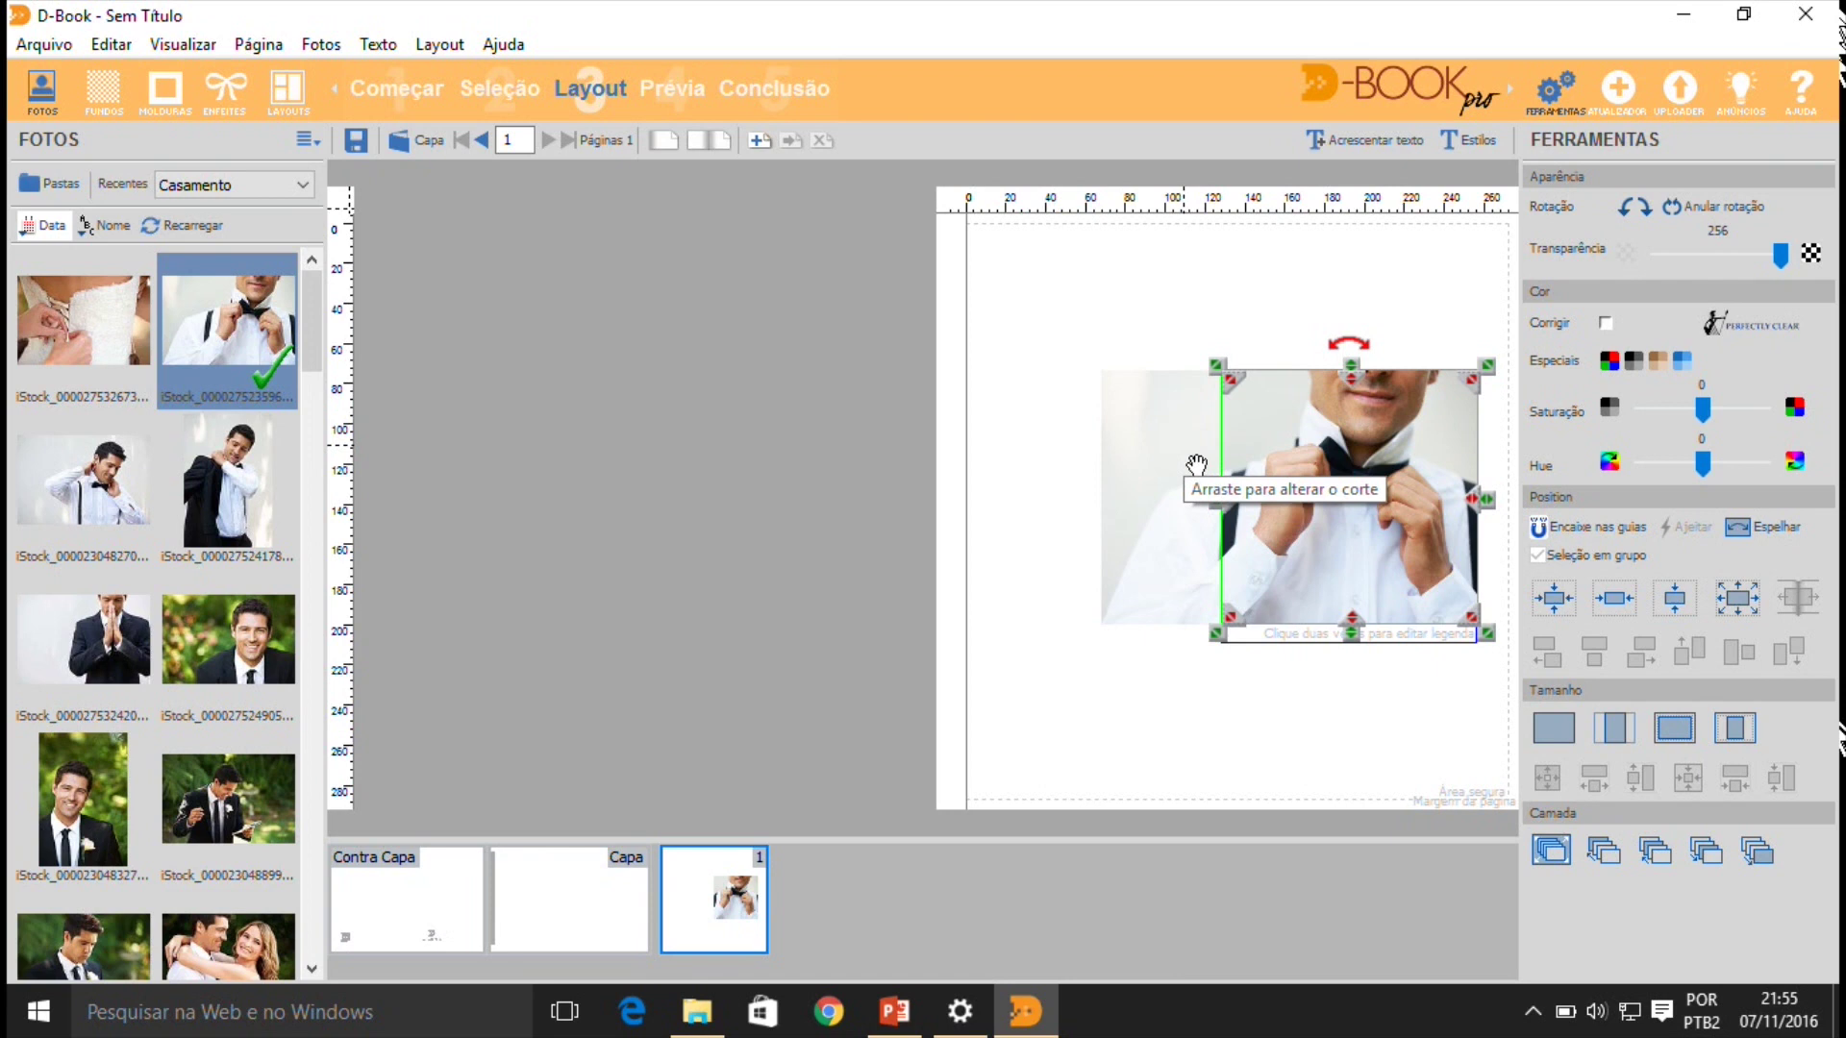
- Shift the visible crop of the page 1 photo within its frame and centre the photo on the page
drag(1162, 452, 1261, 472)
click(1262, 471)
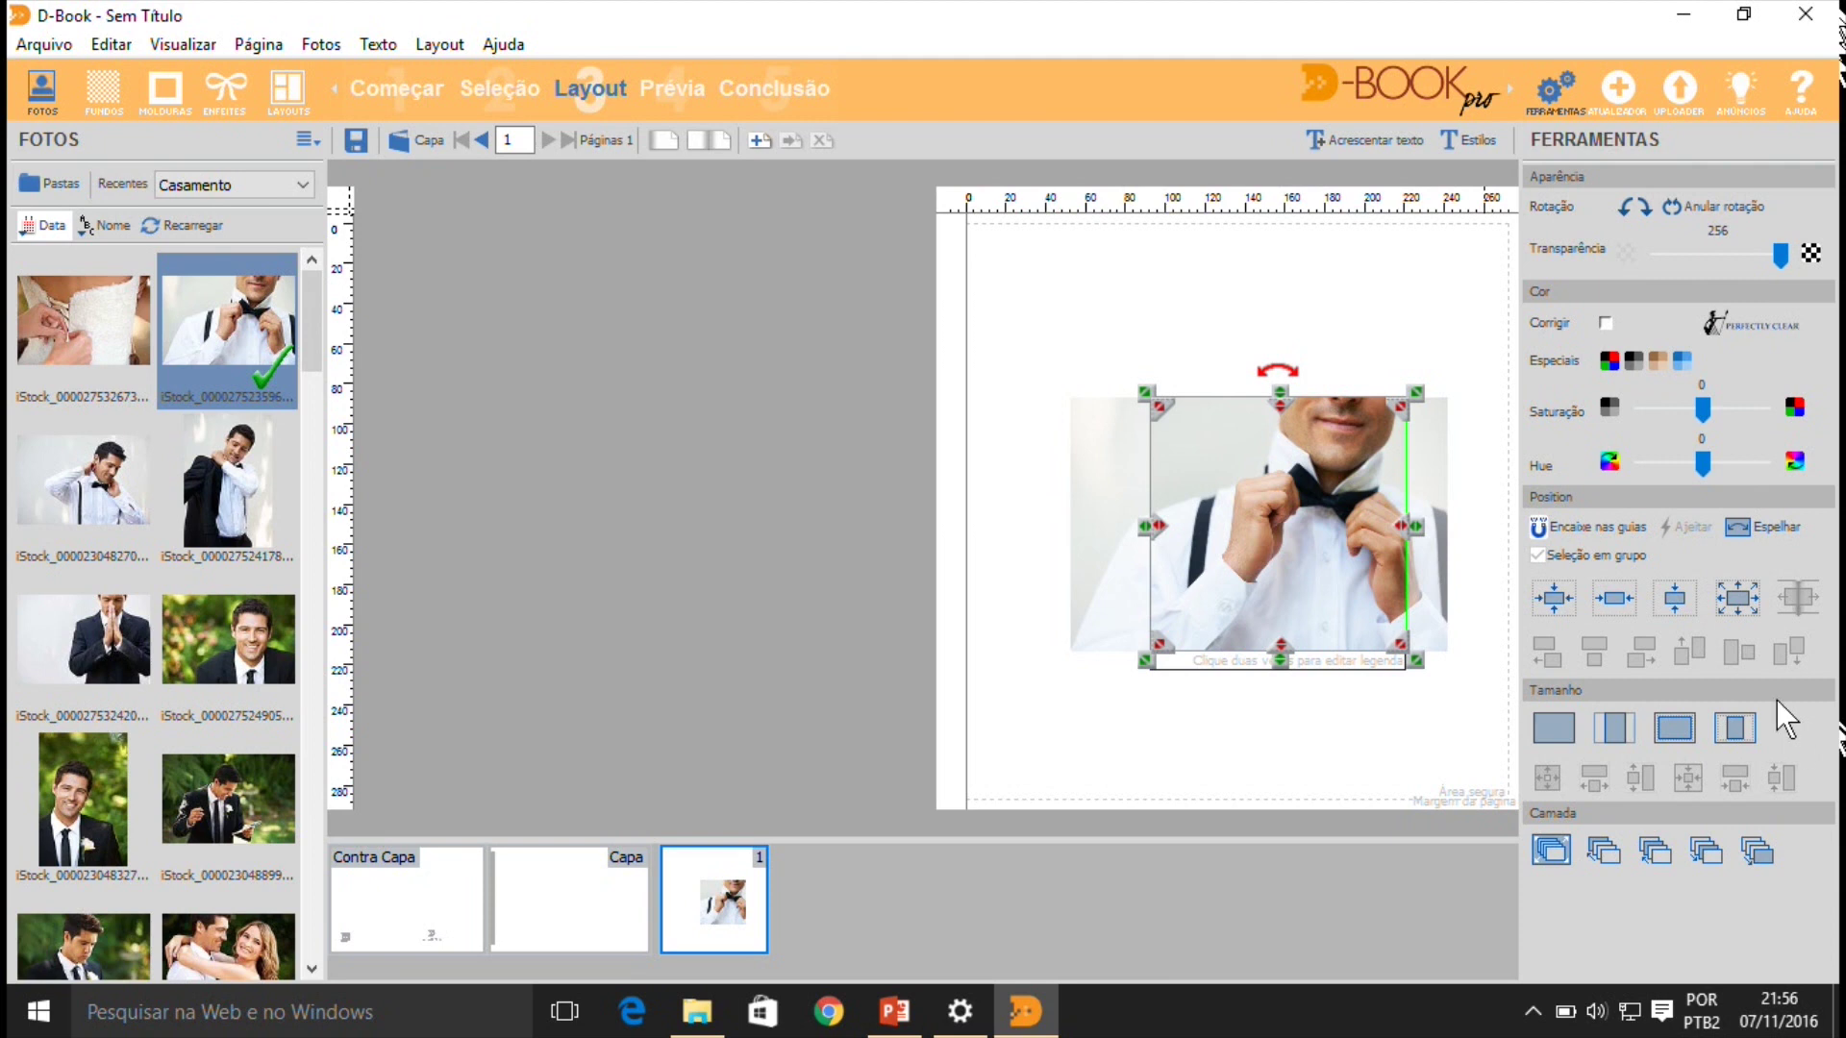
mouse_move(1780, 253)
mouse_down()
mouse_move(1678, 258)
mouse_move(1784, 256)
mouse_up()
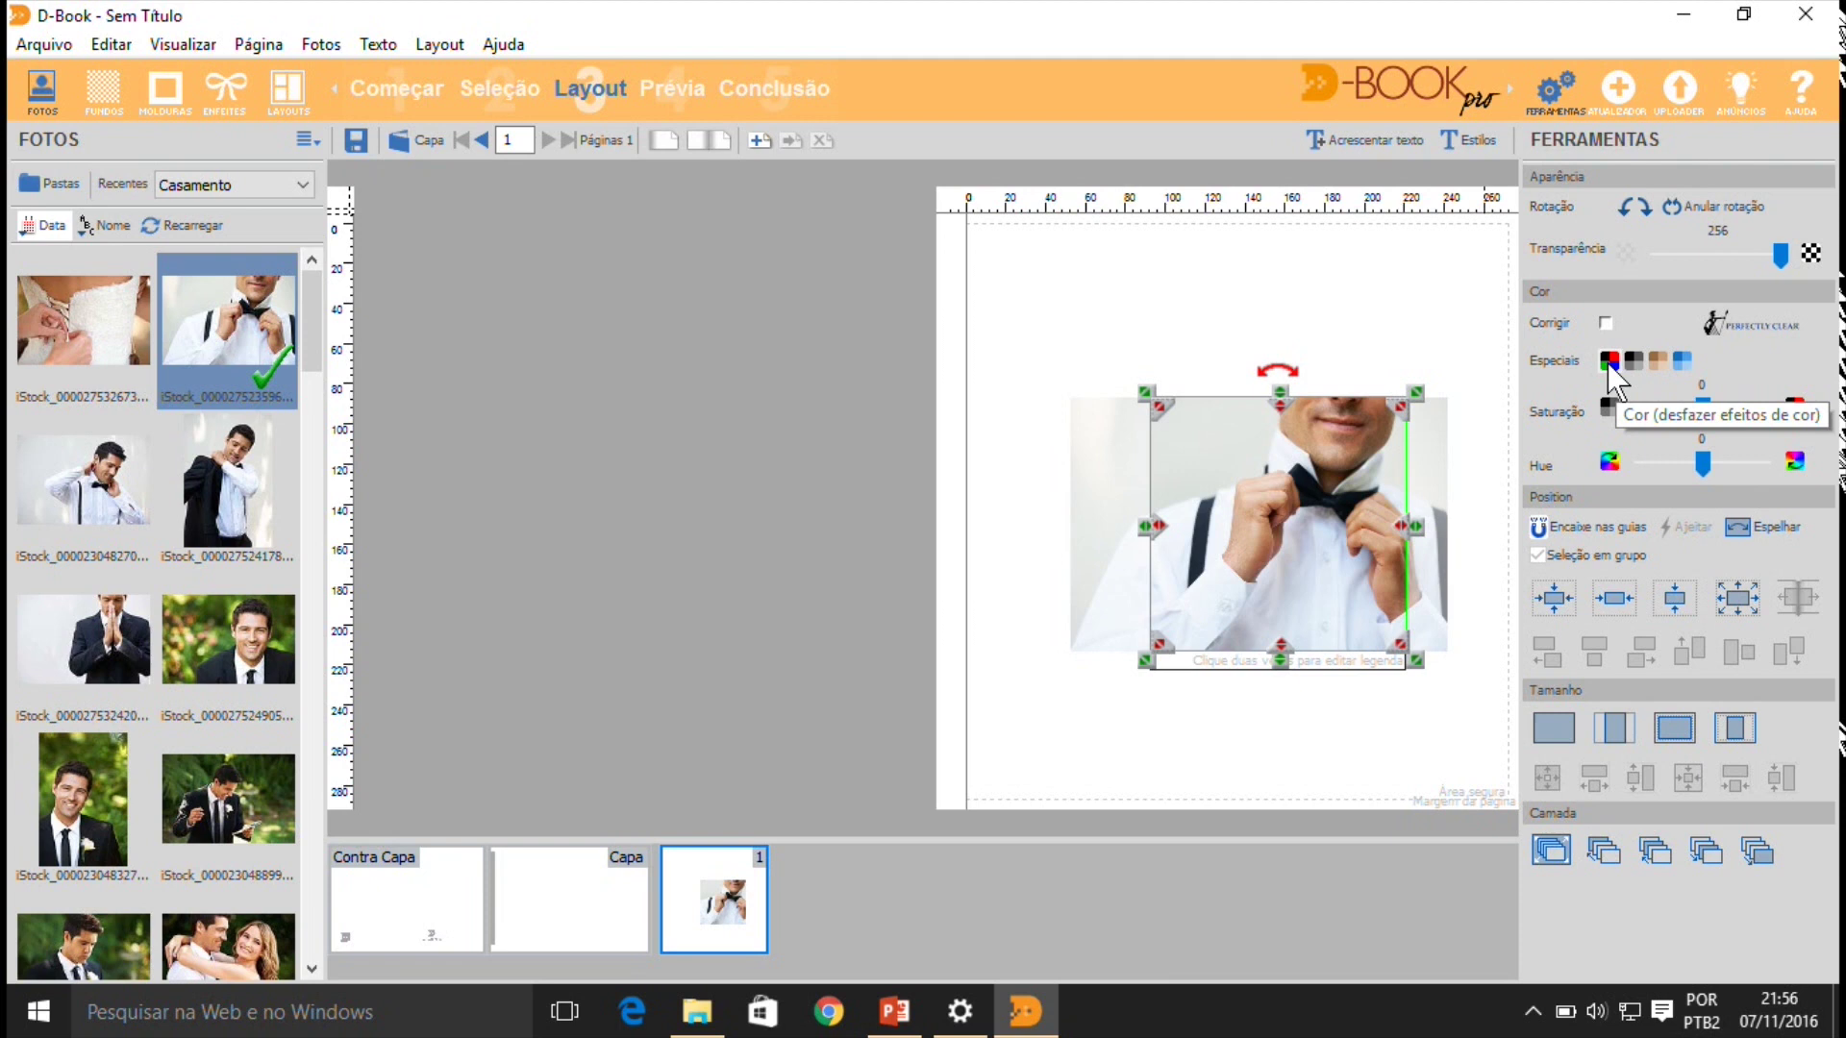
click(1550, 600)
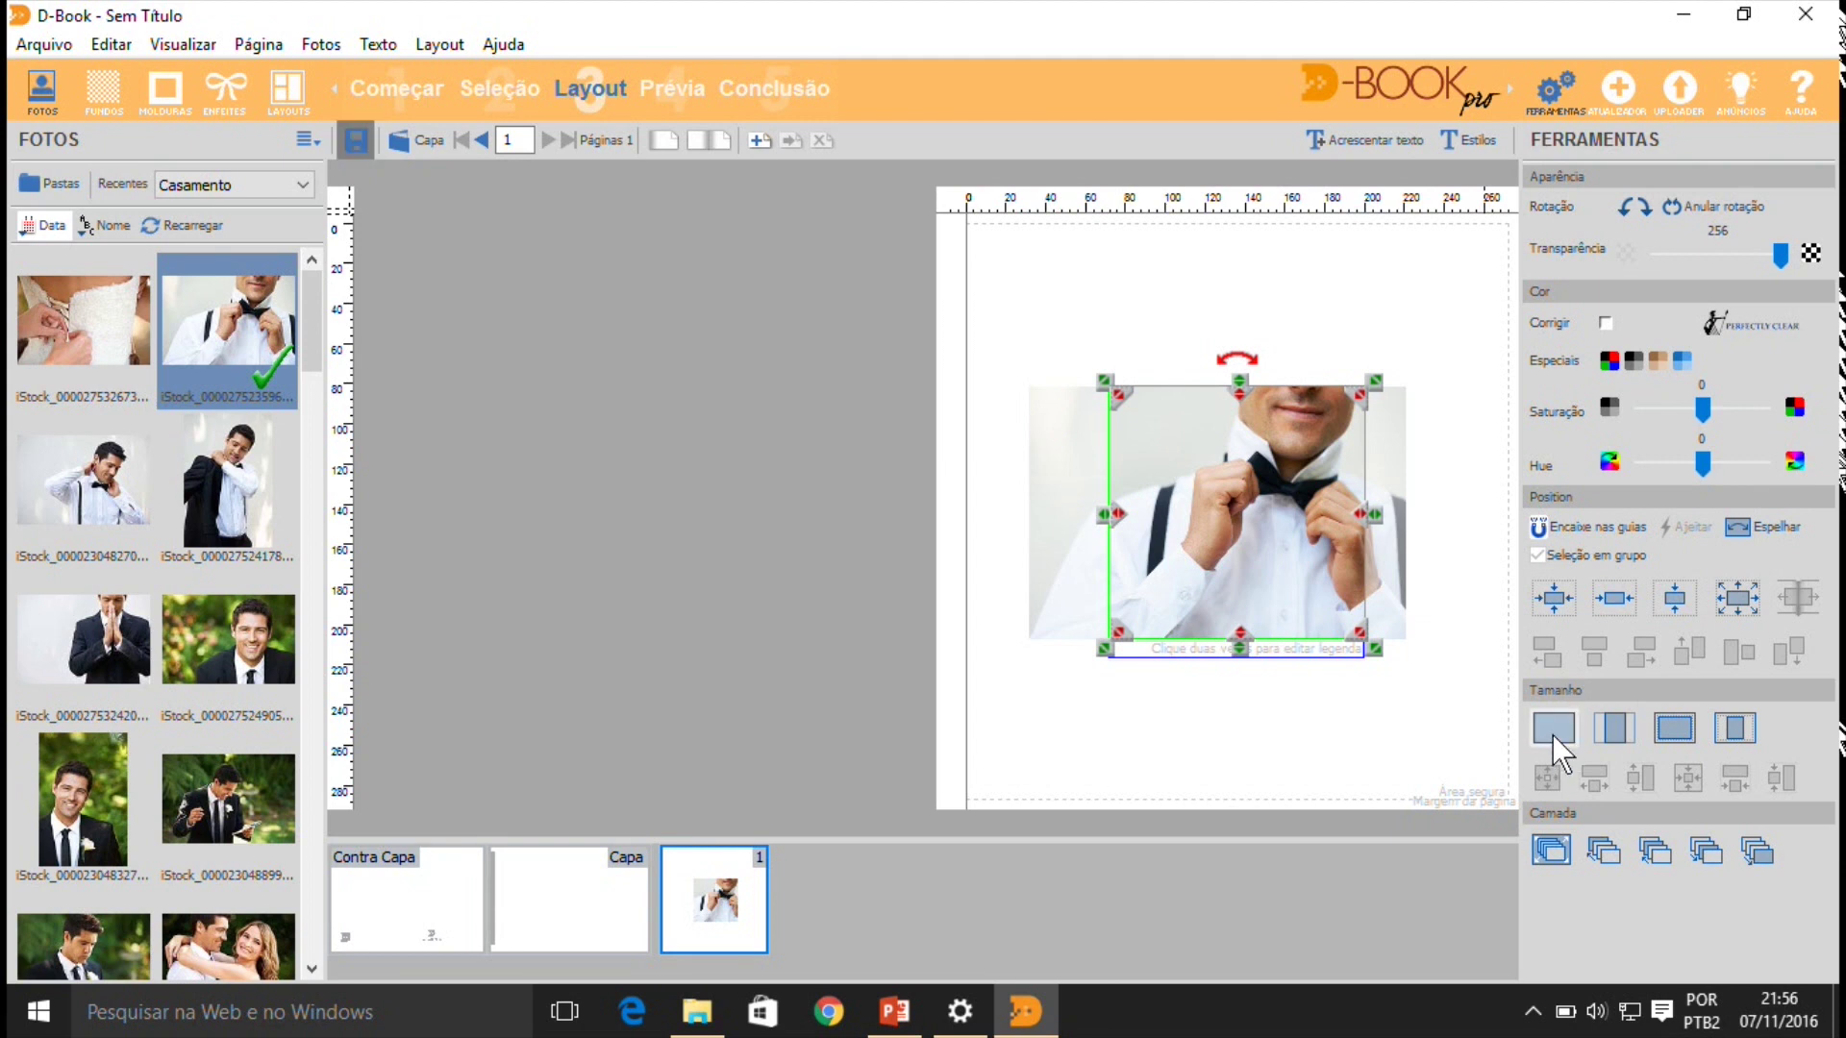
- Try setting the page 1 photo as the page background, and undo it
click(1552, 733)
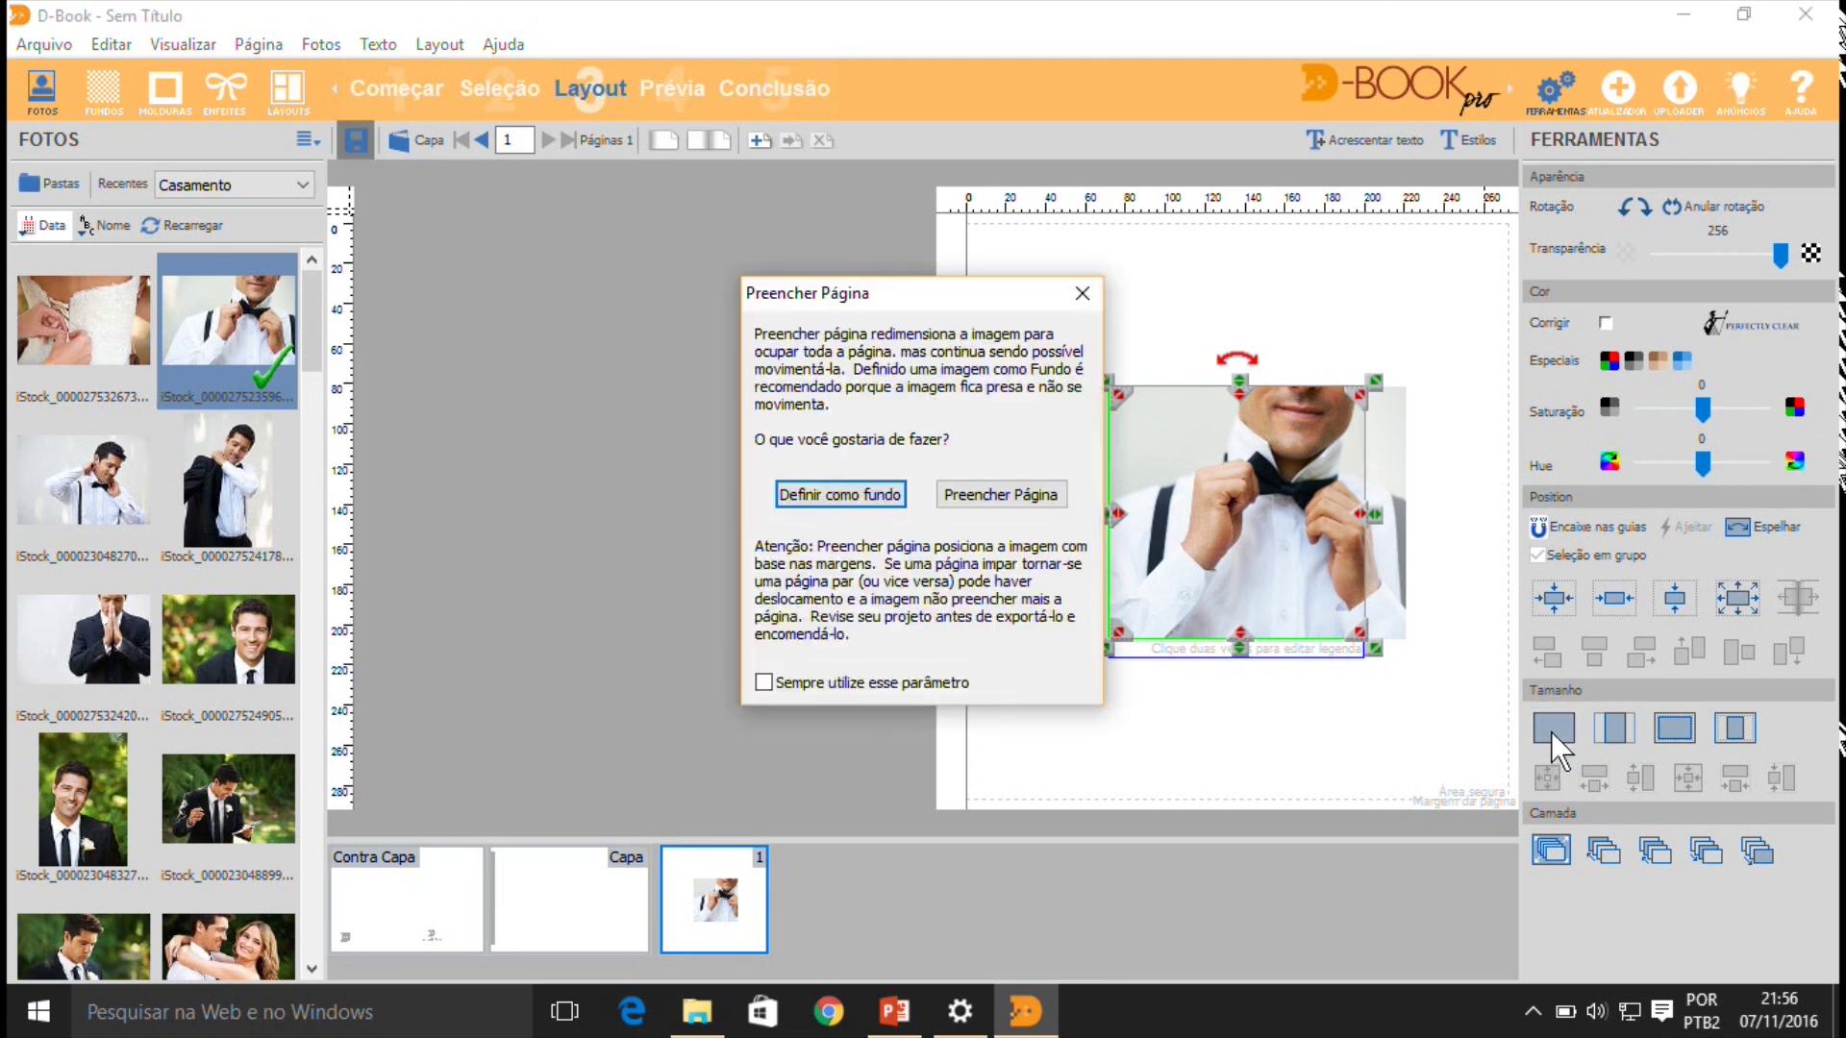
click(814, 497)
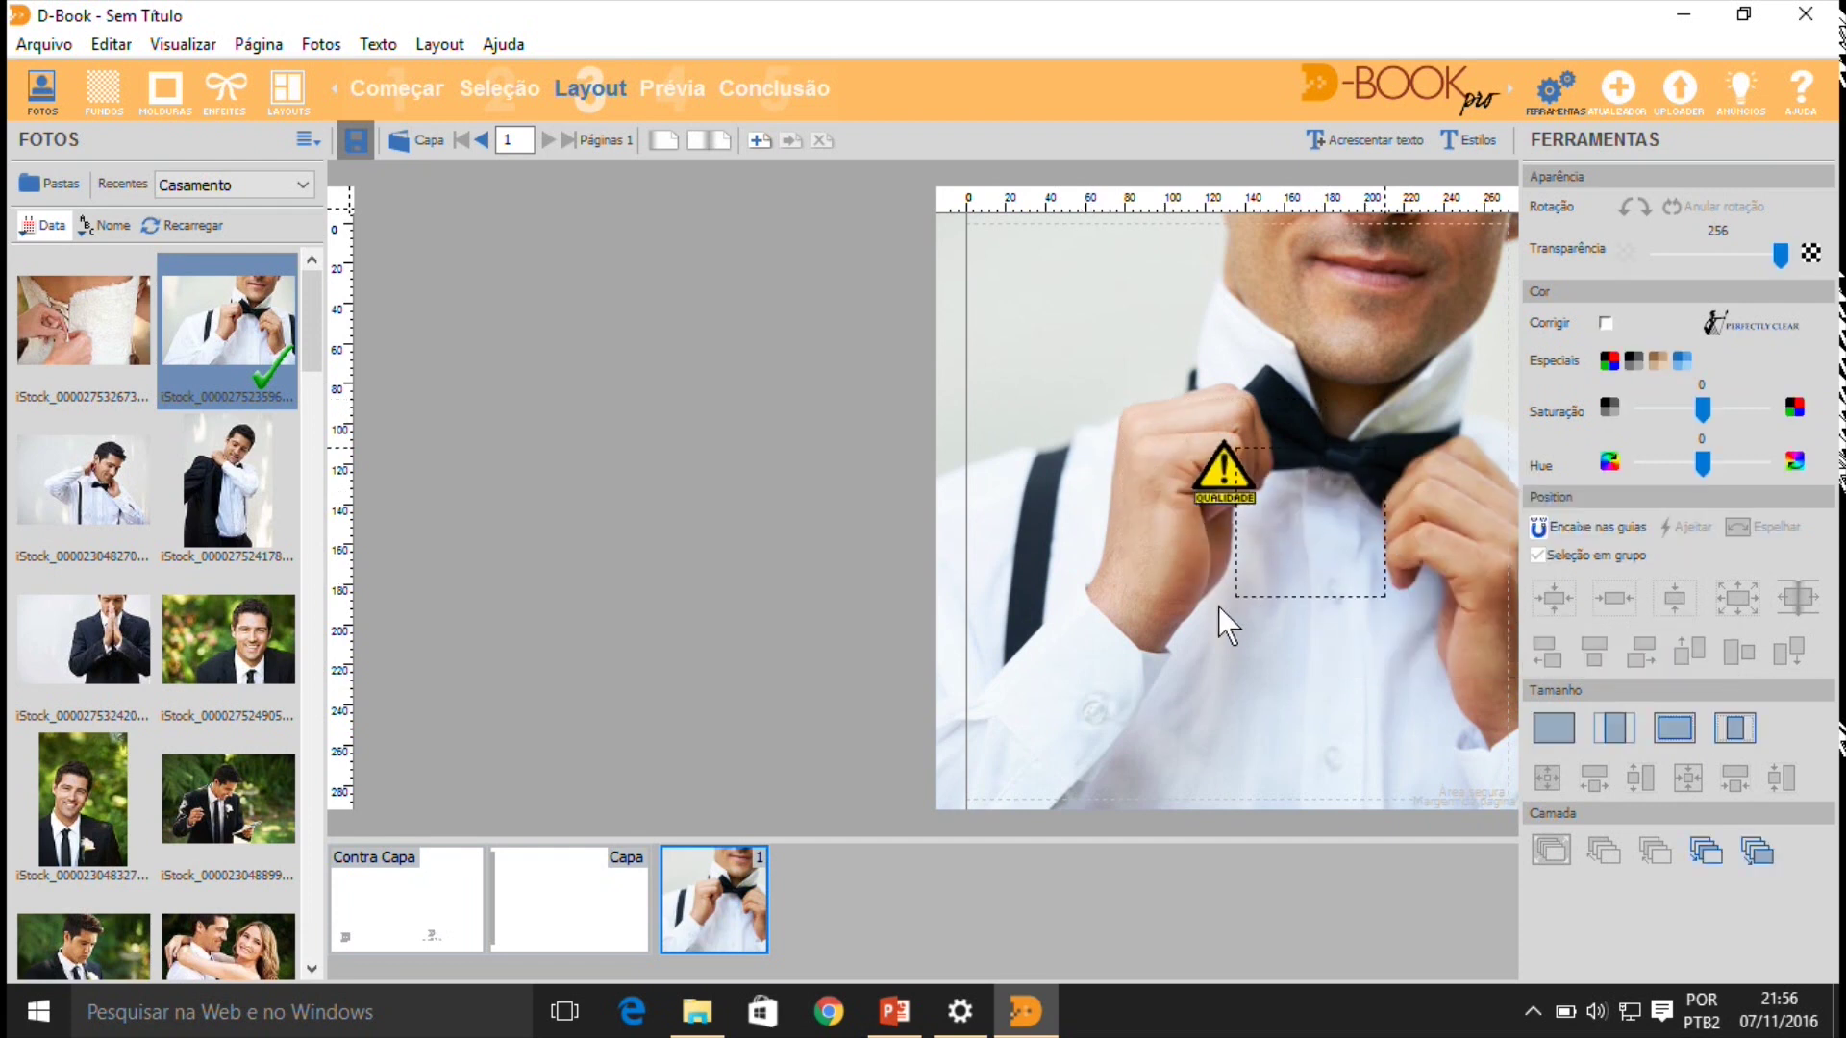
click(1398, 581)
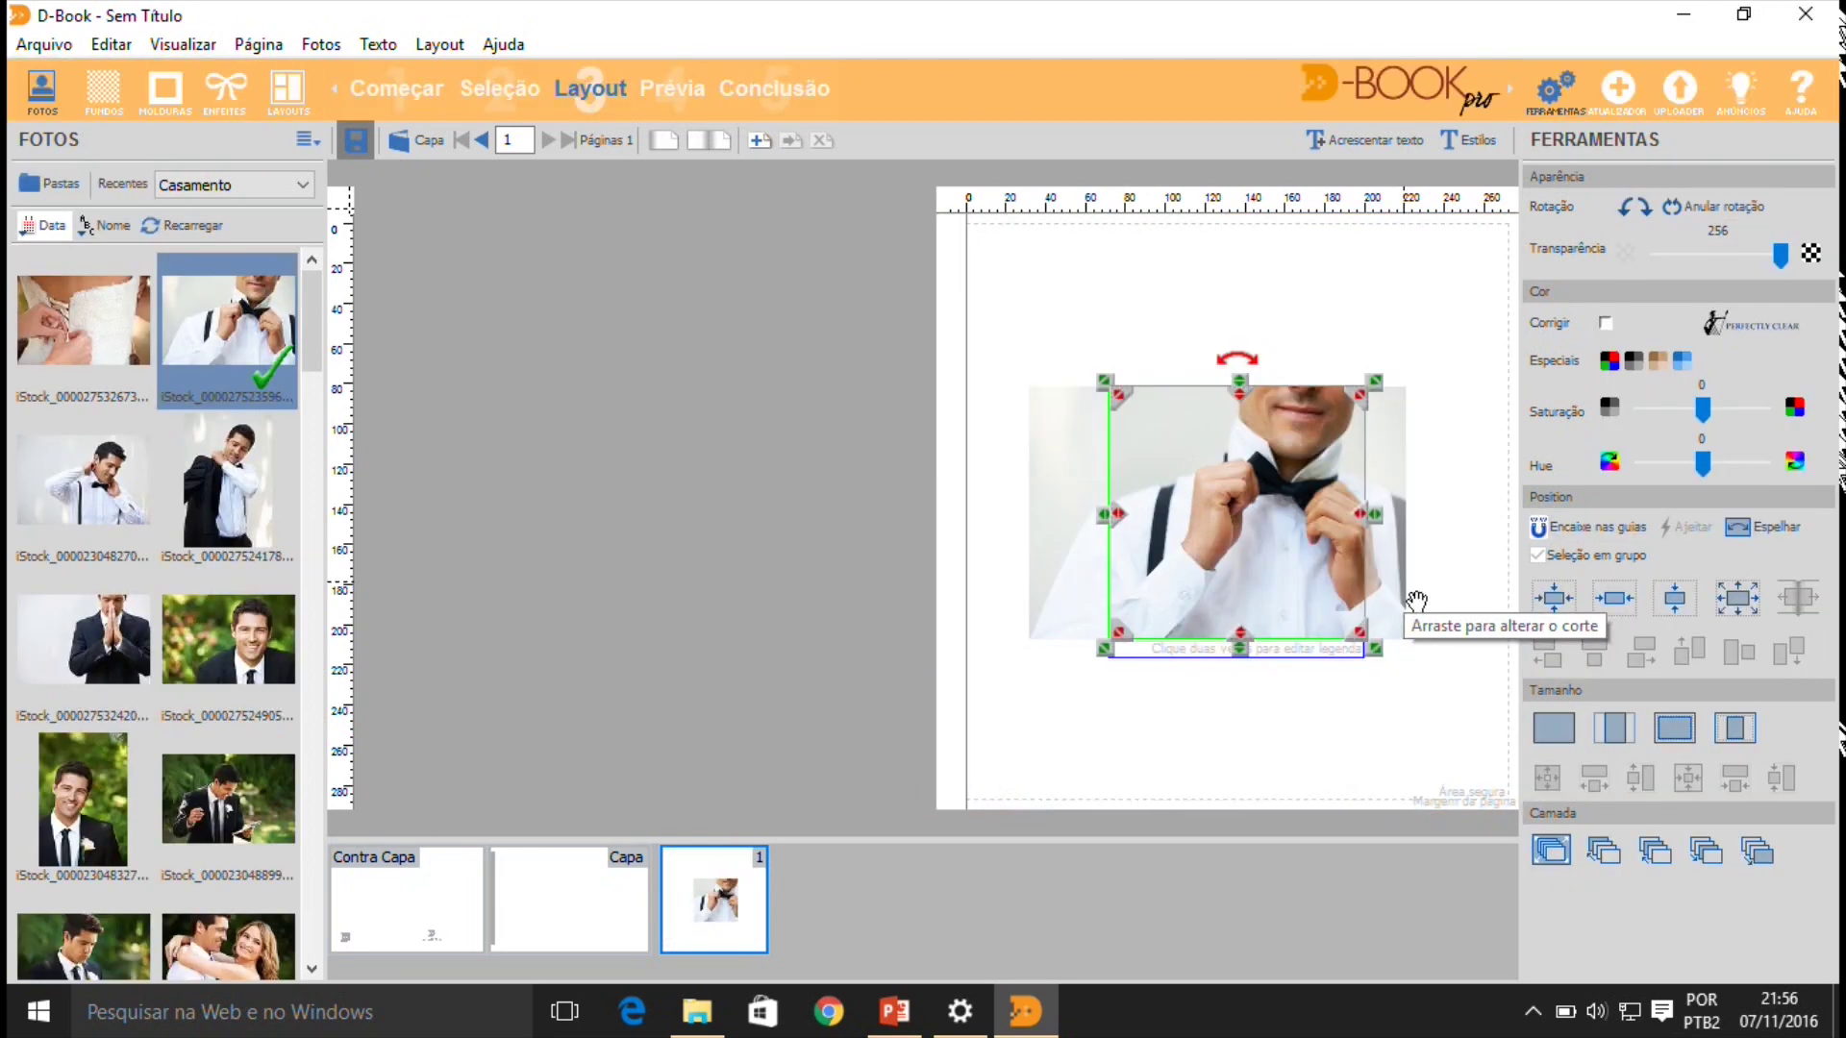
- Try filling page 1 with the photo as a movable image using Preencher Página, and undo it
click(1551, 726)
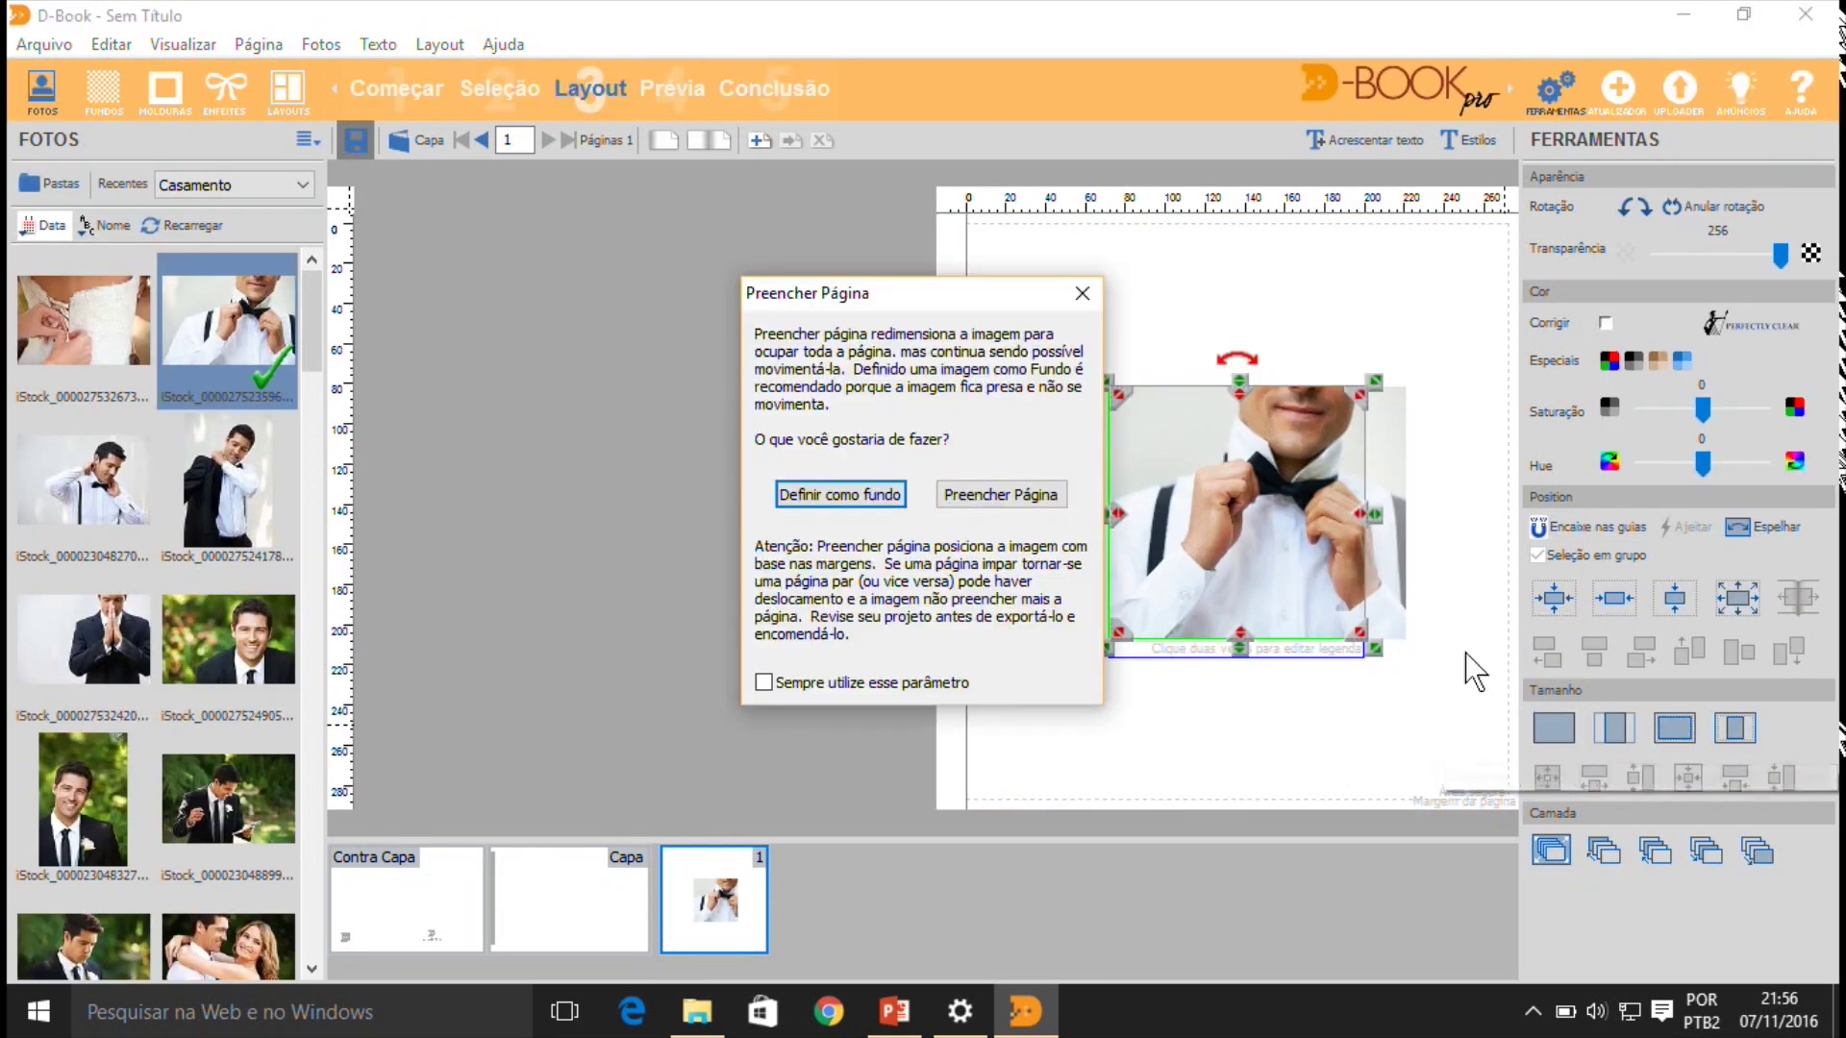
click(1008, 494)
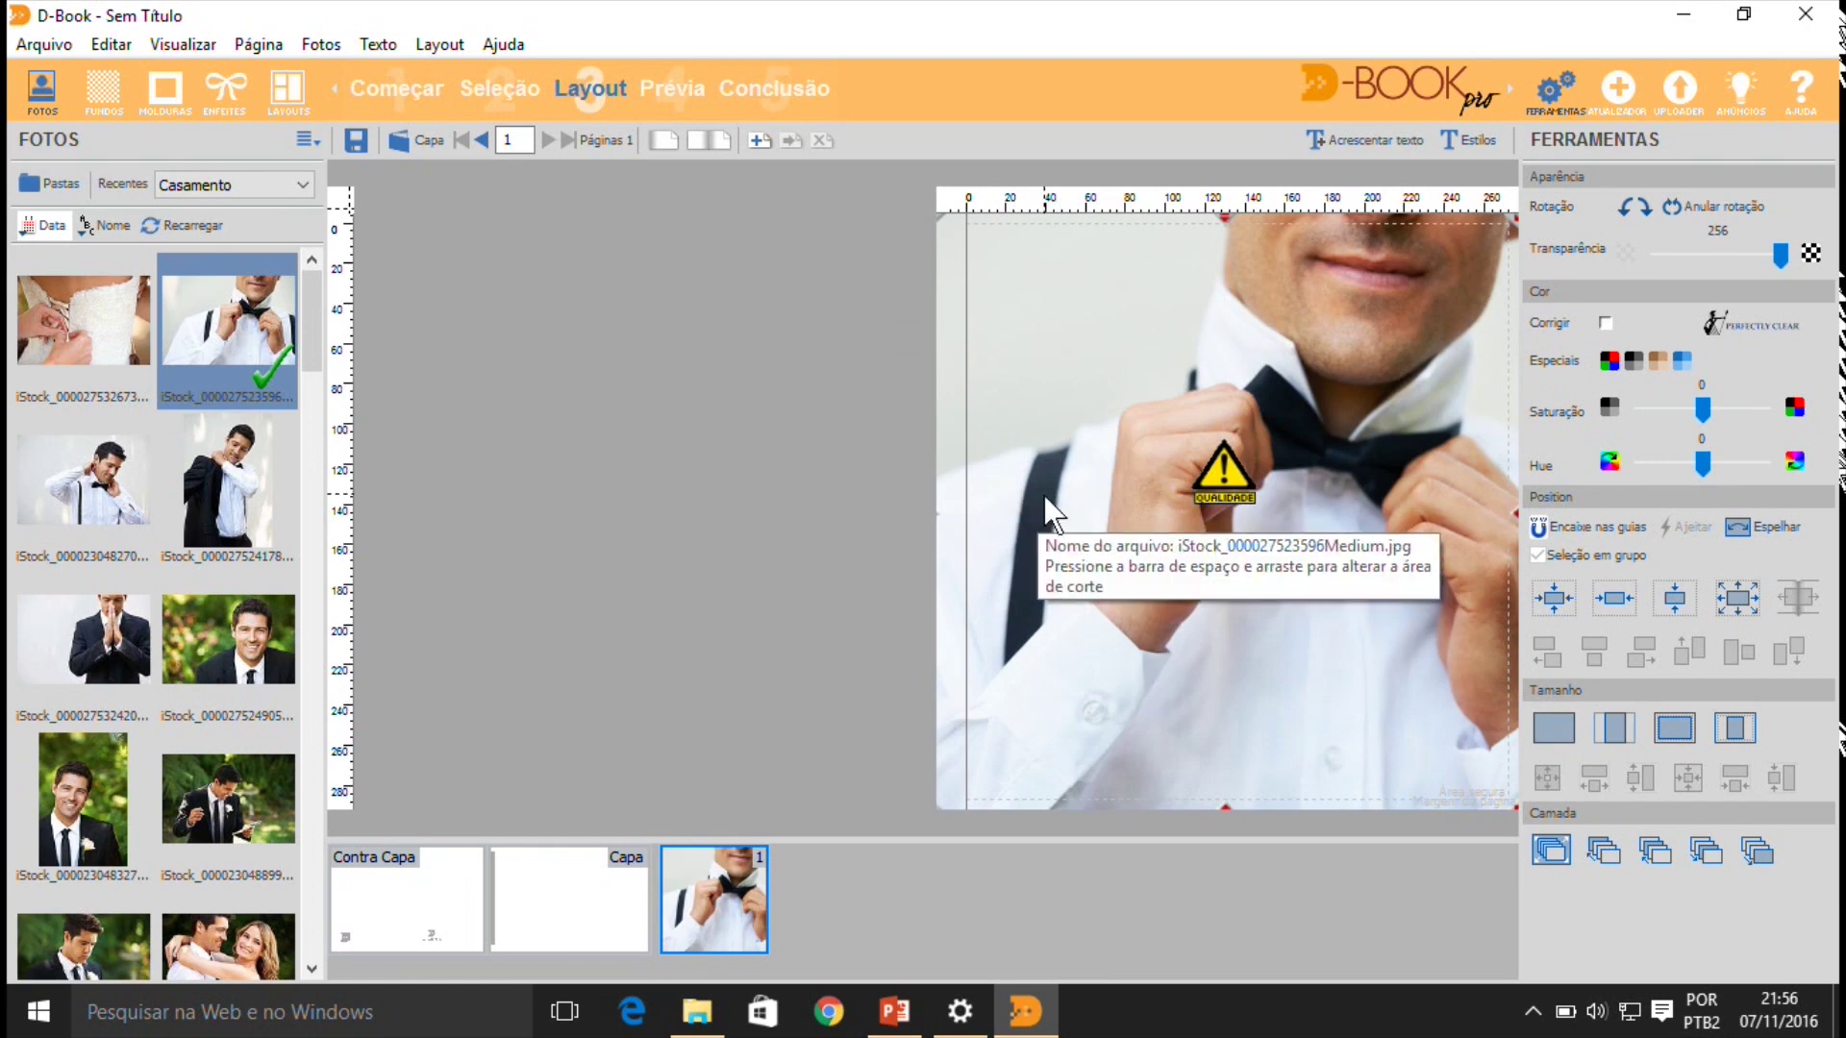
mouse_move(1138, 424)
mouse_down()
mouse_move(1160, 457)
mouse_move(1196, 446)
mouse_move(1148, 415)
mouse_move(1139, 463)
mouse_move(1181, 439)
mouse_move(1146, 420)
mouse_move(1139, 447)
mouse_move(1143, 417)
mouse_up()
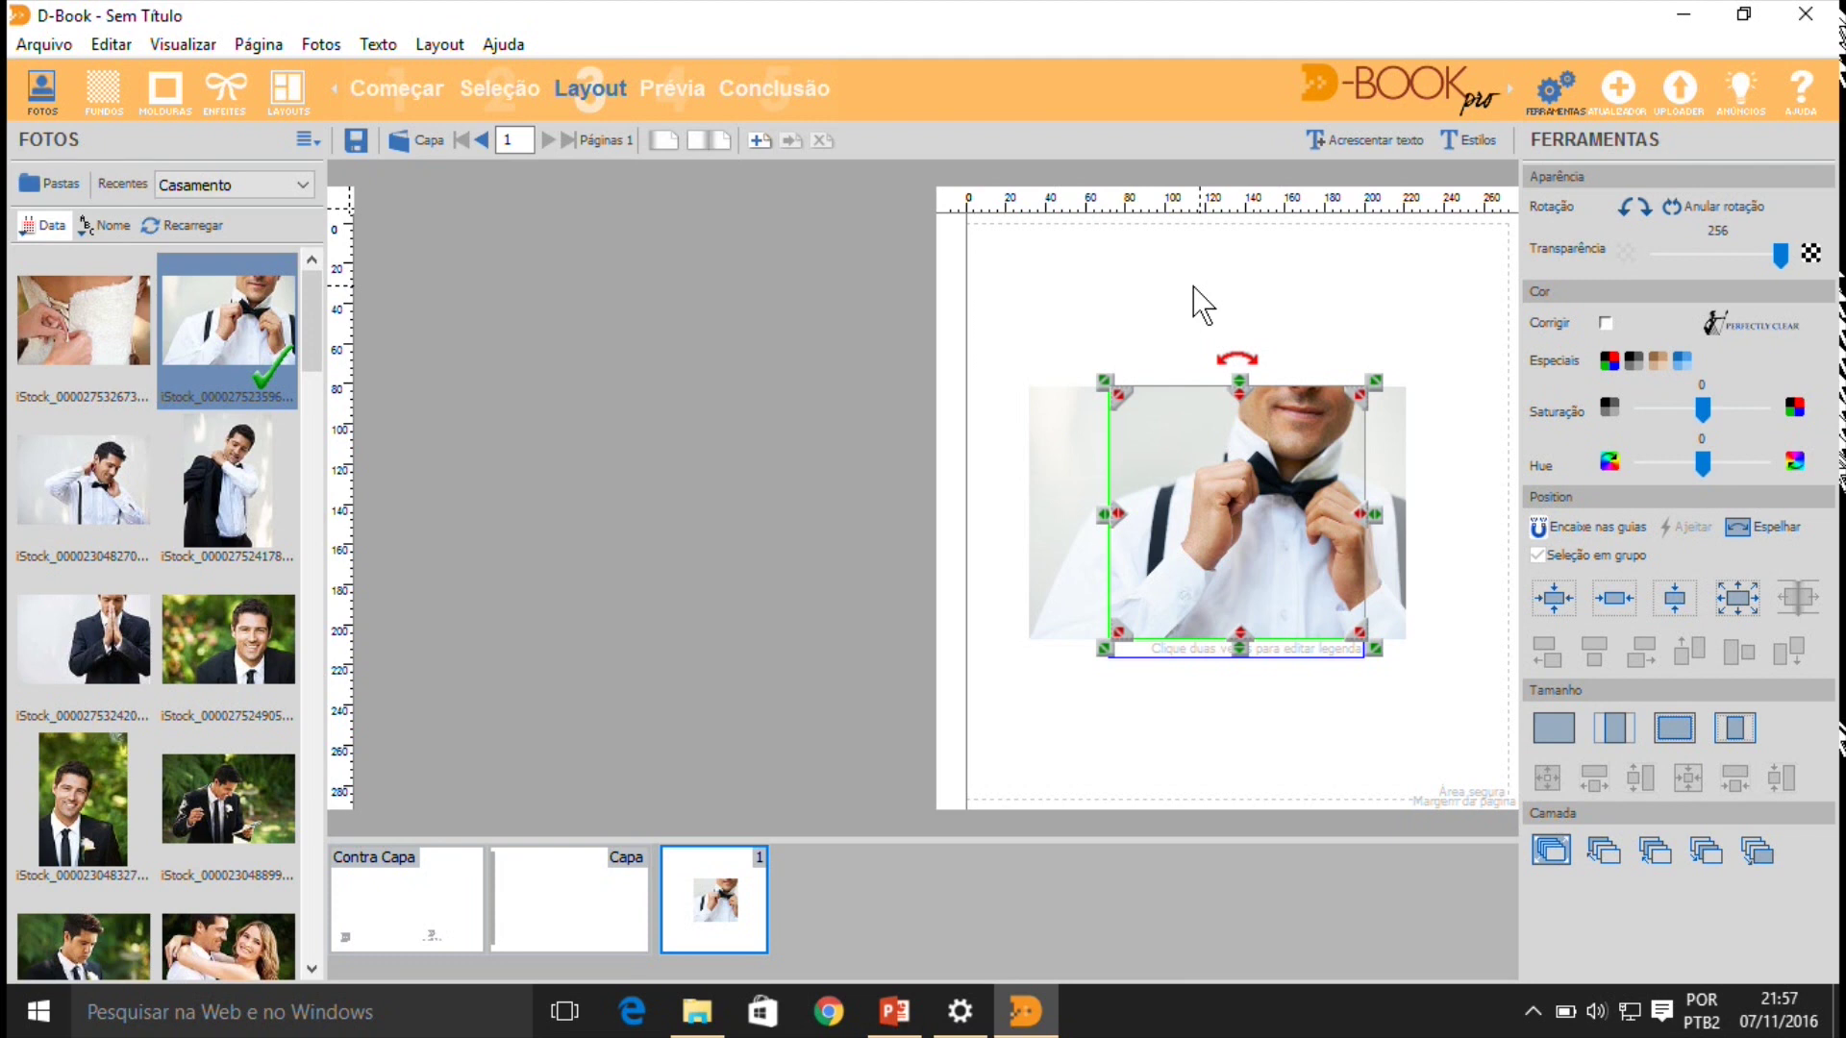
click(753, 139)
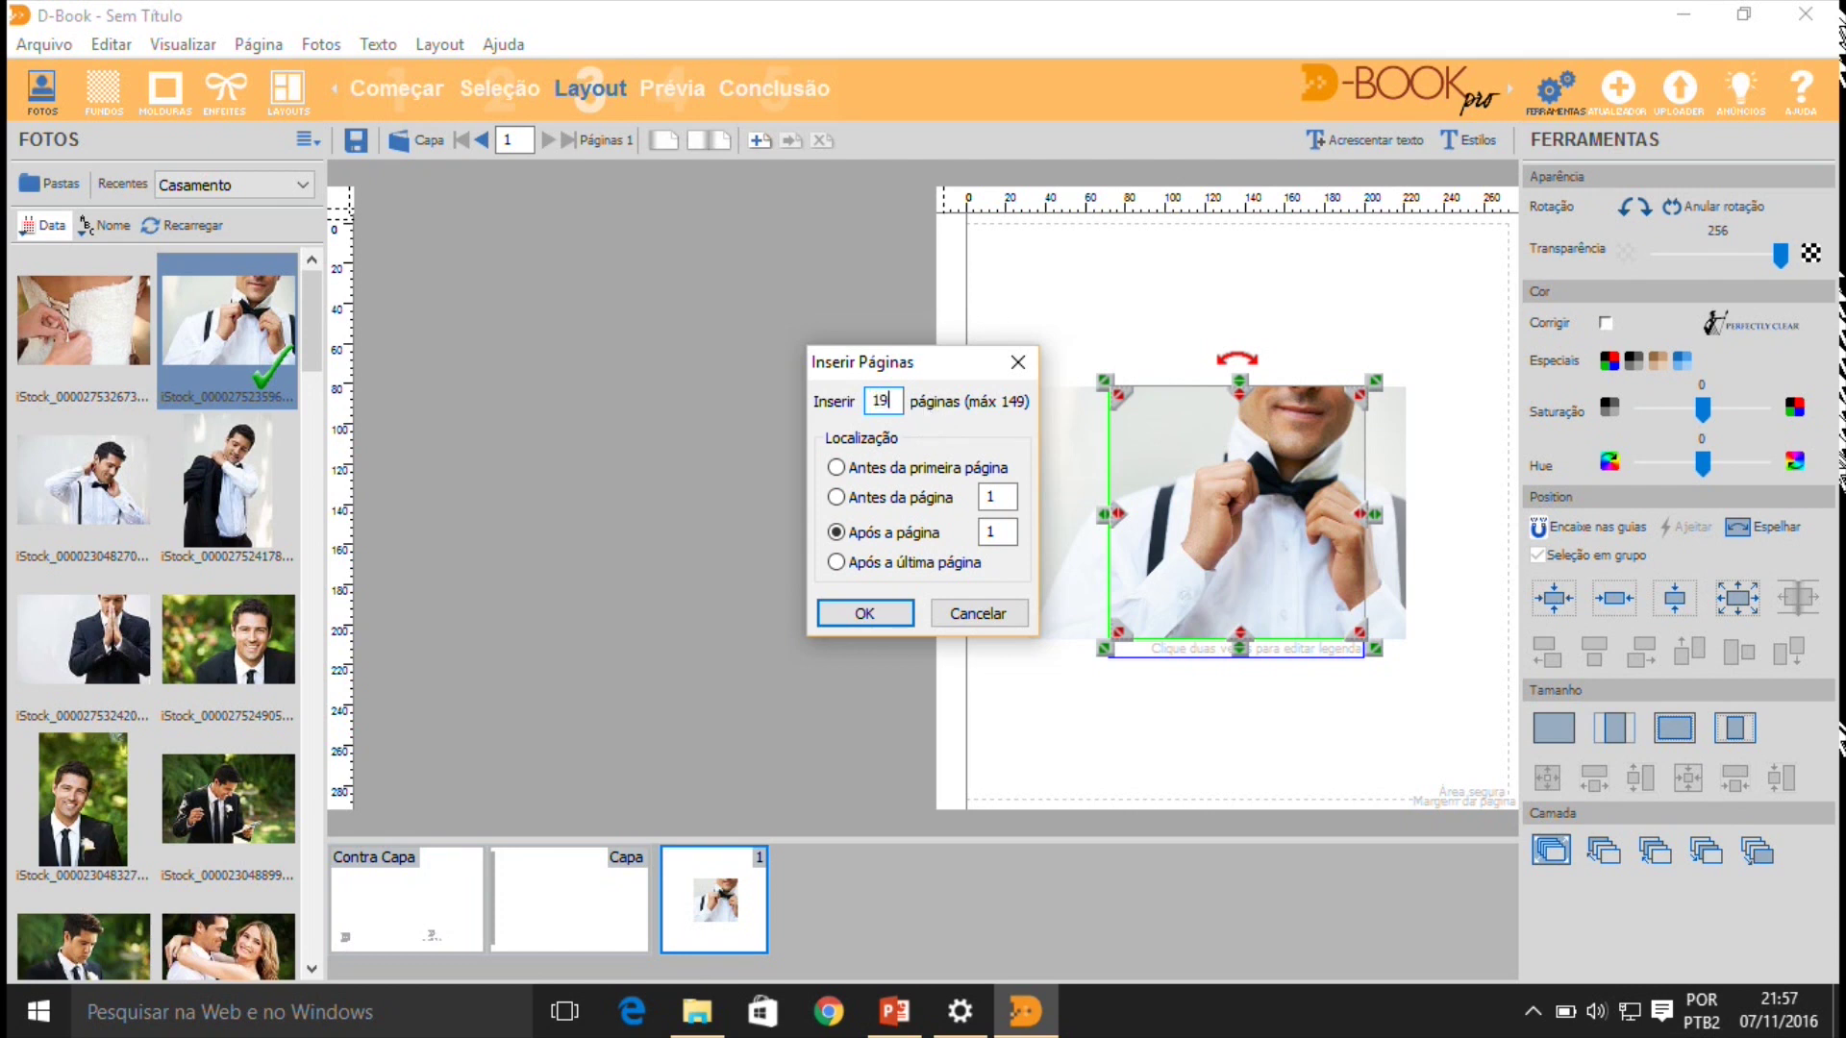
click(879, 621)
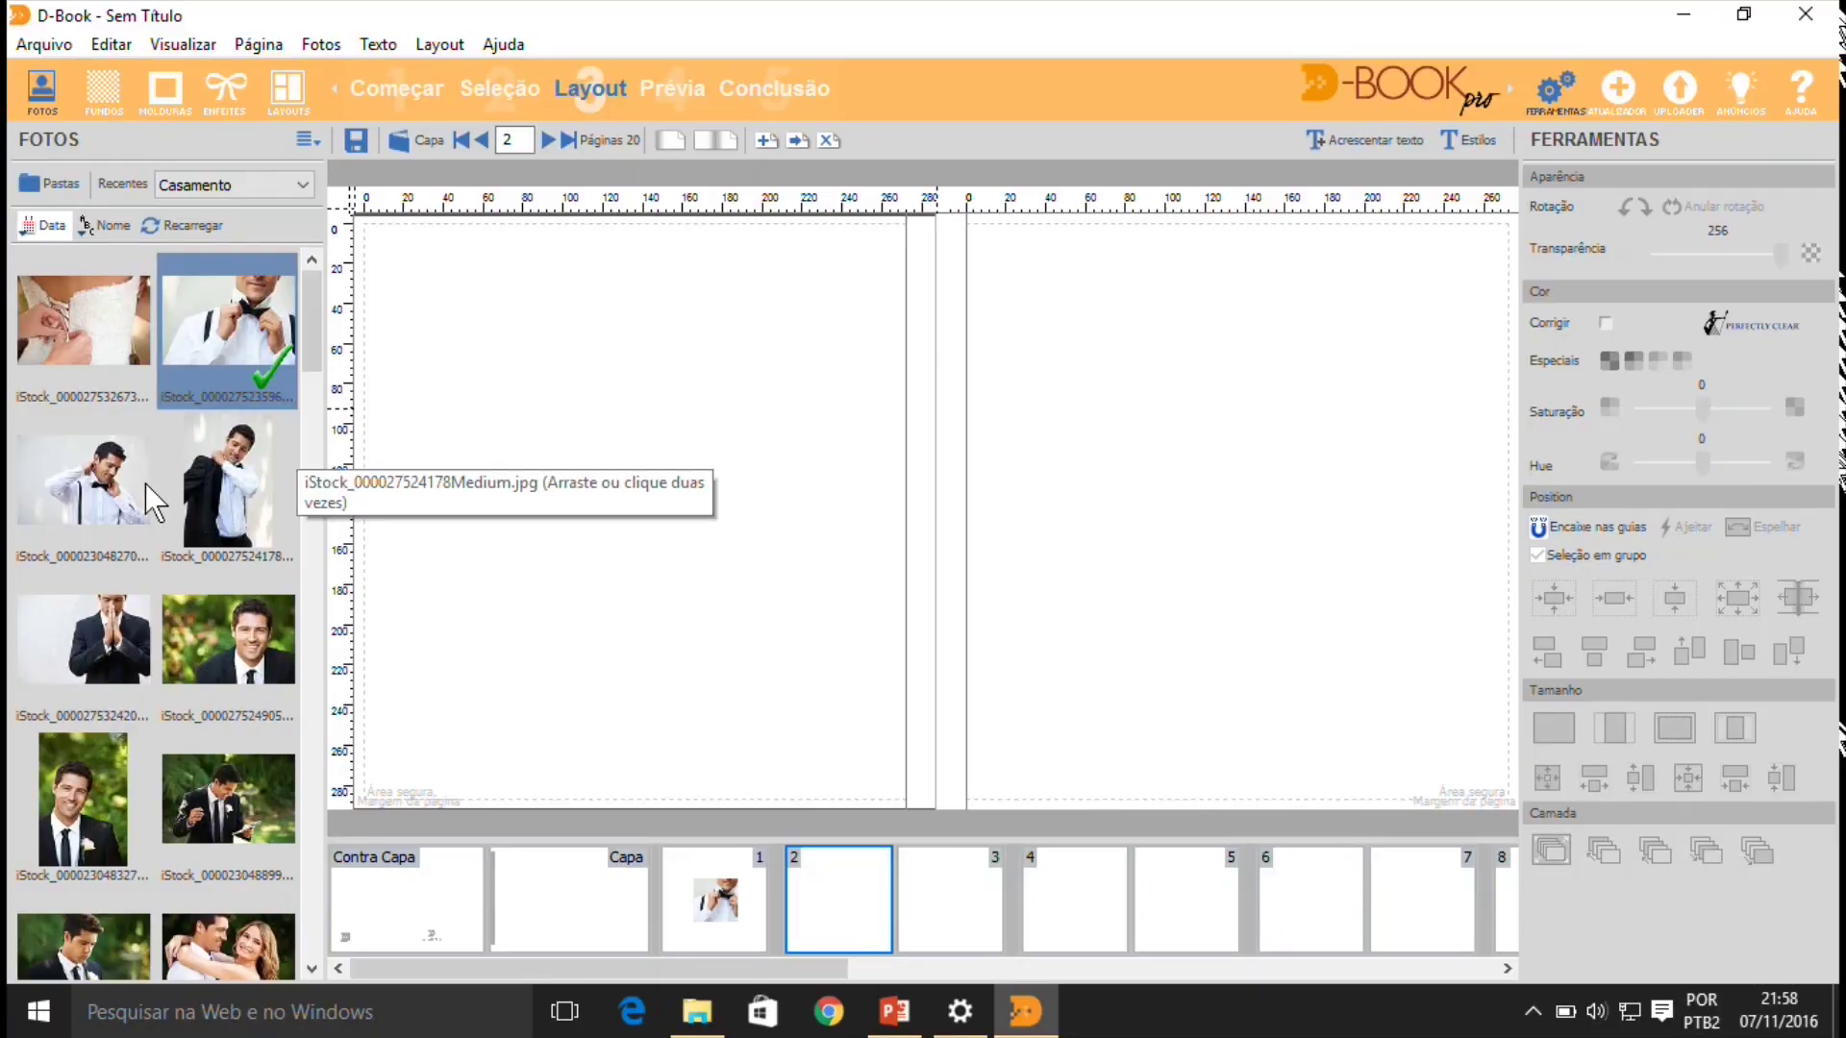
drag(80, 486, 657, 400)
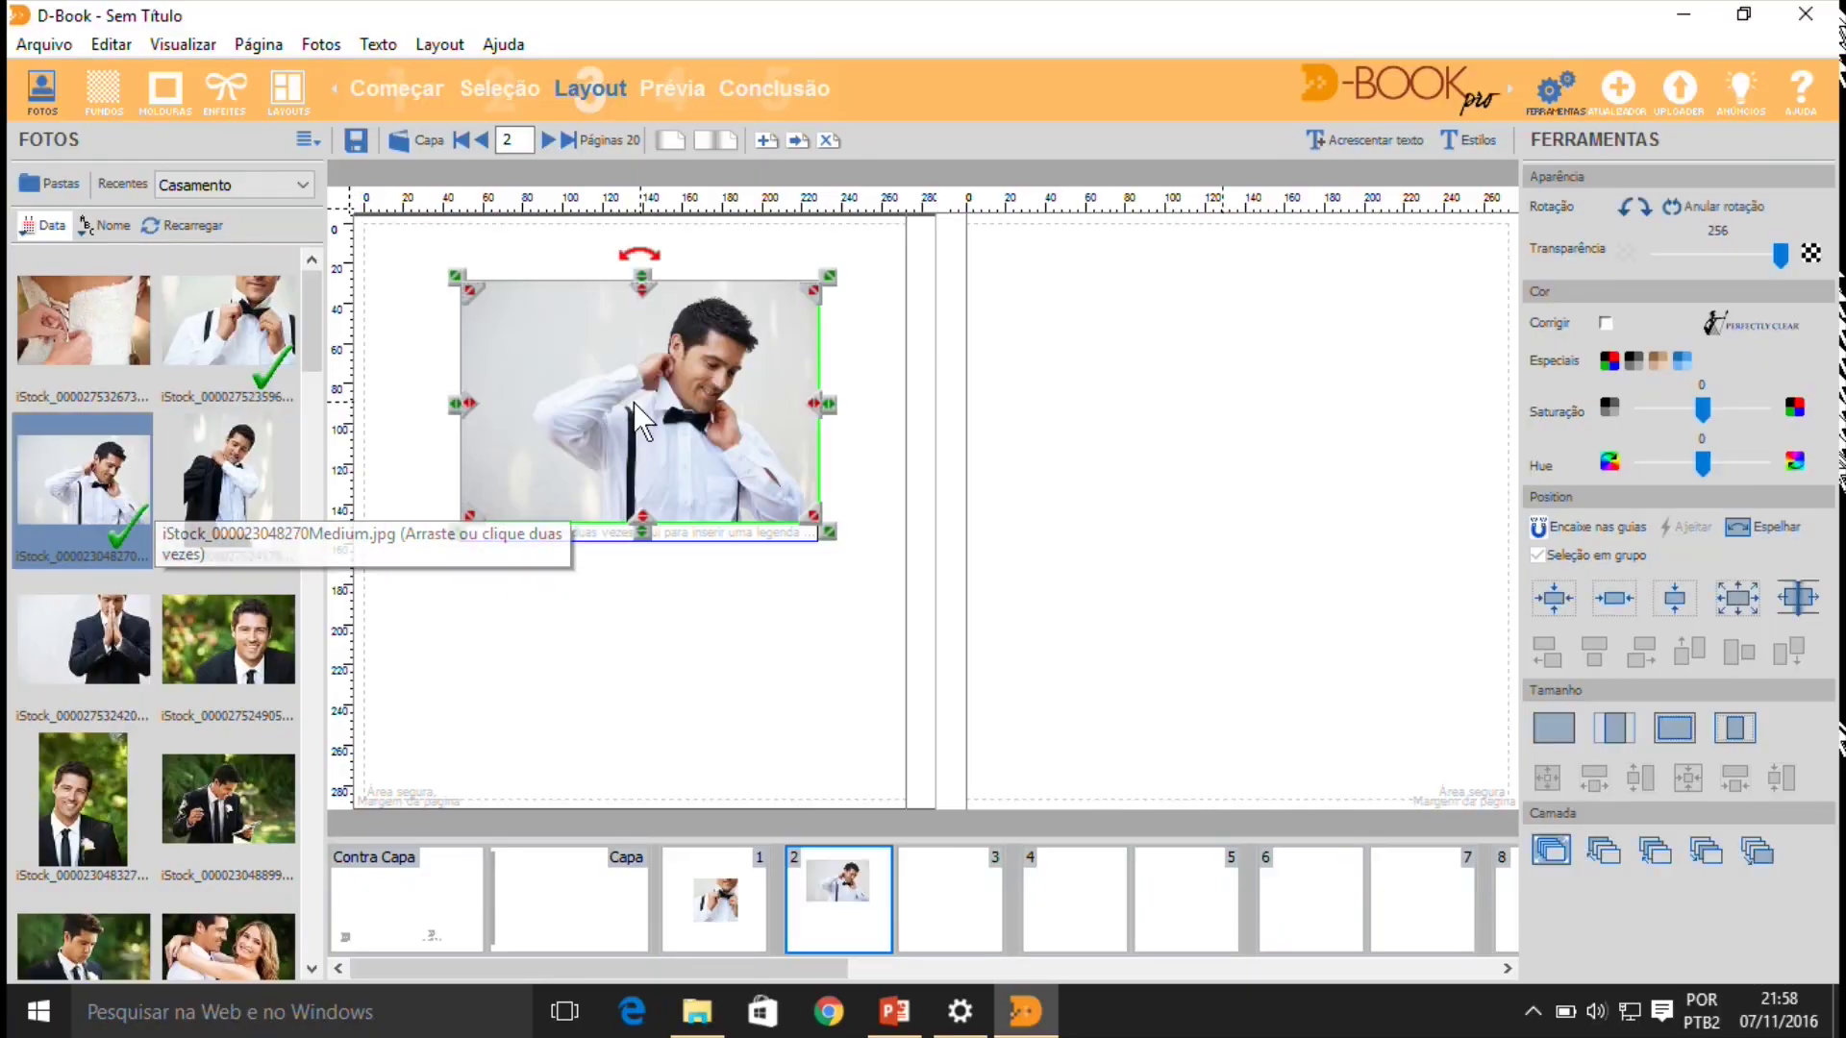
drag(206, 495, 1211, 478)
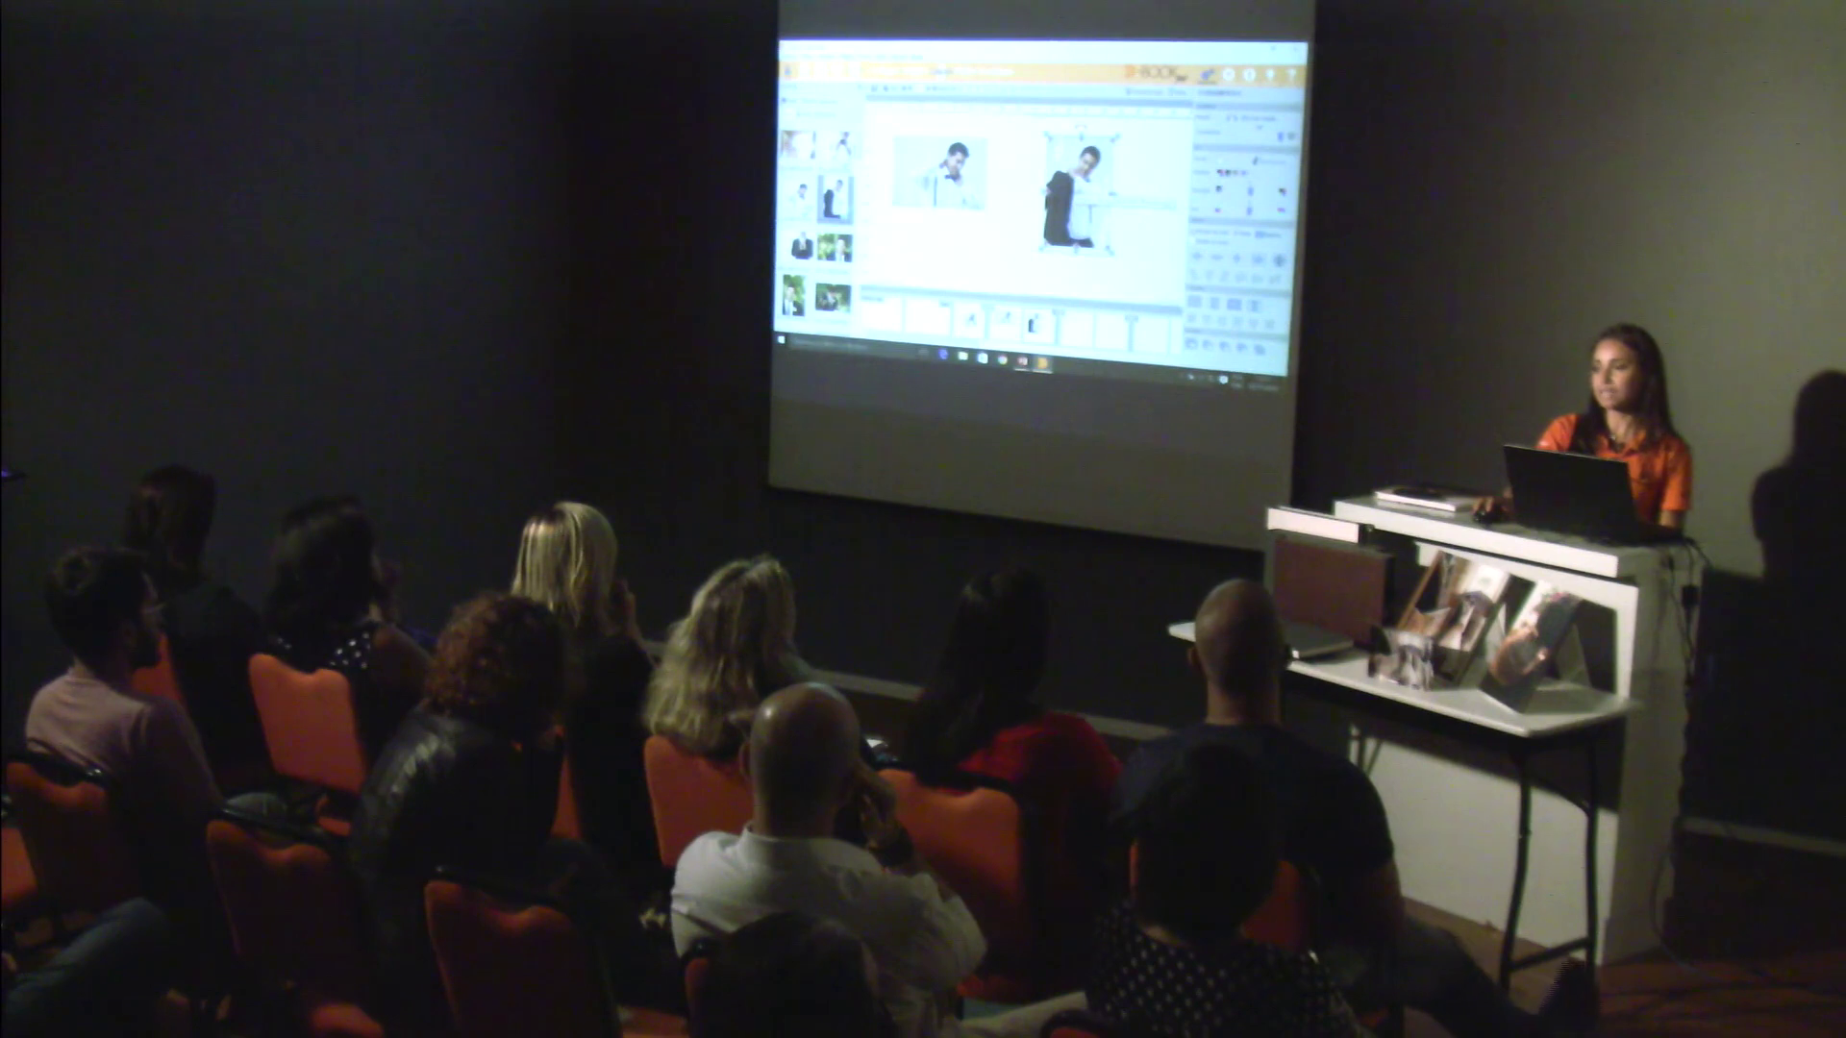
click(942, 173)
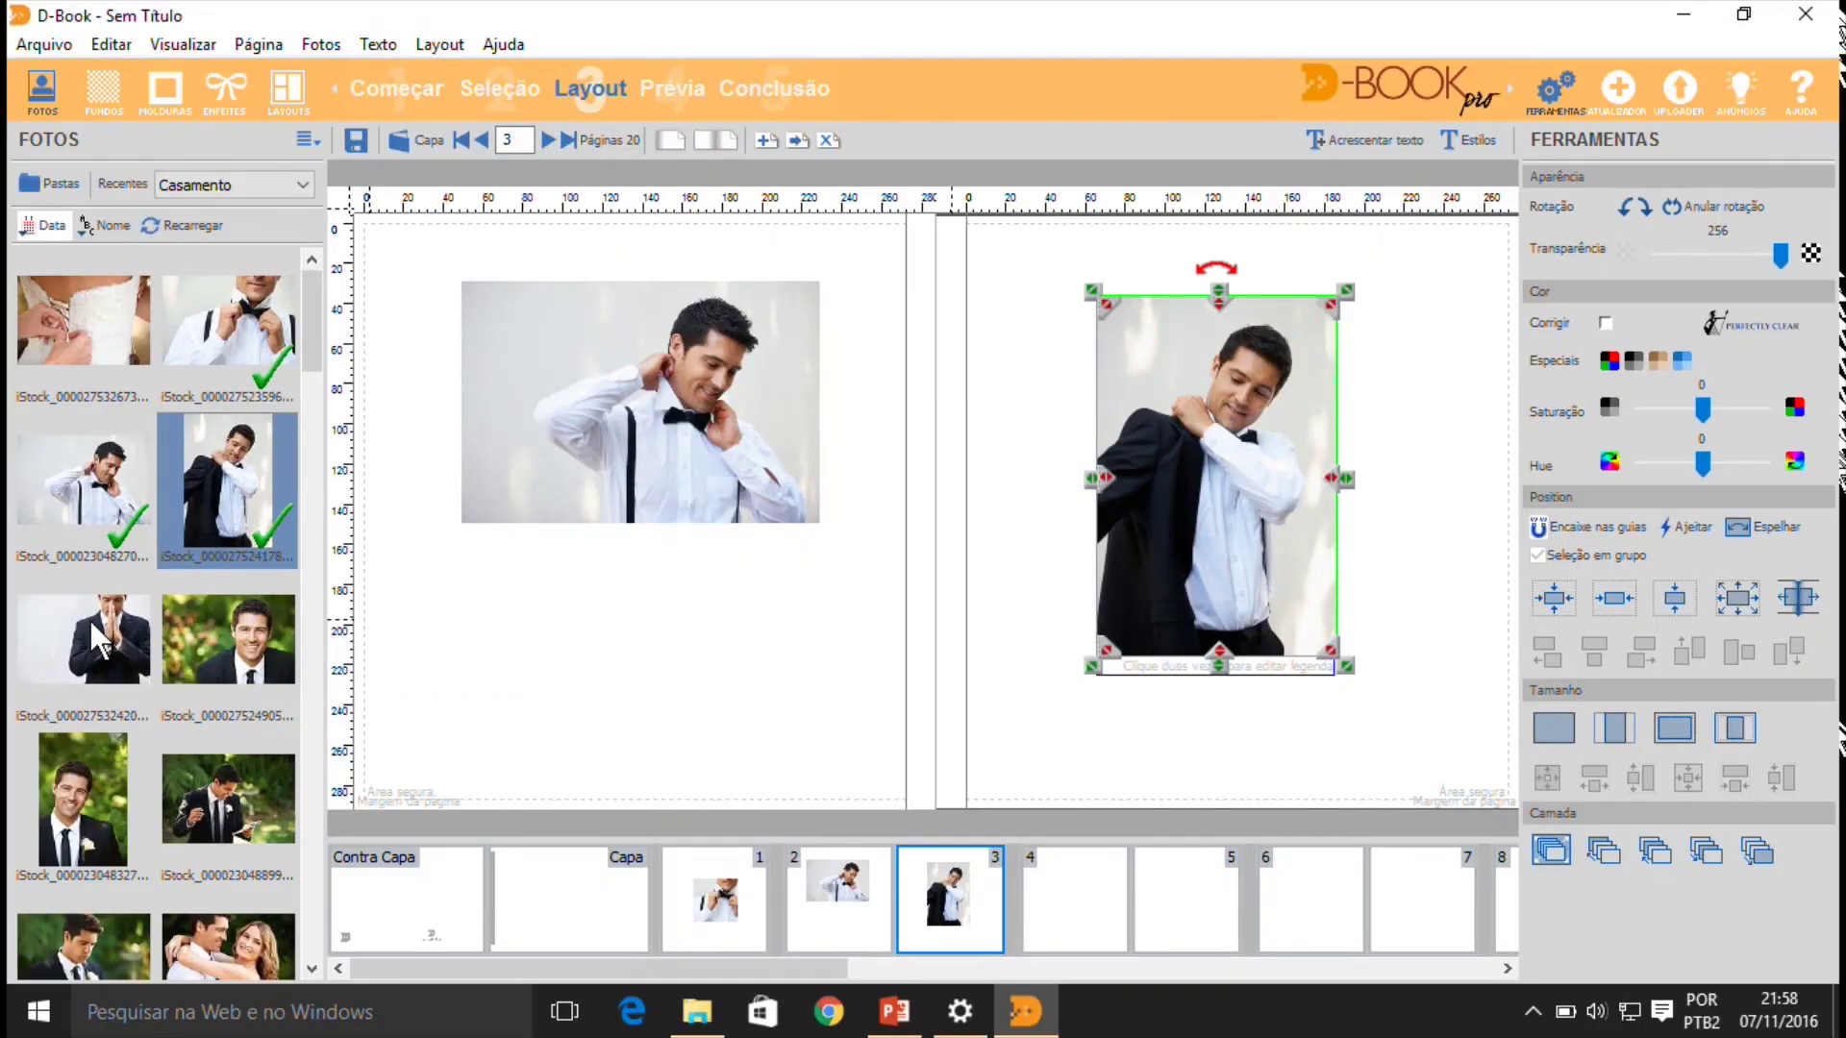
drag(88, 617, 632, 653)
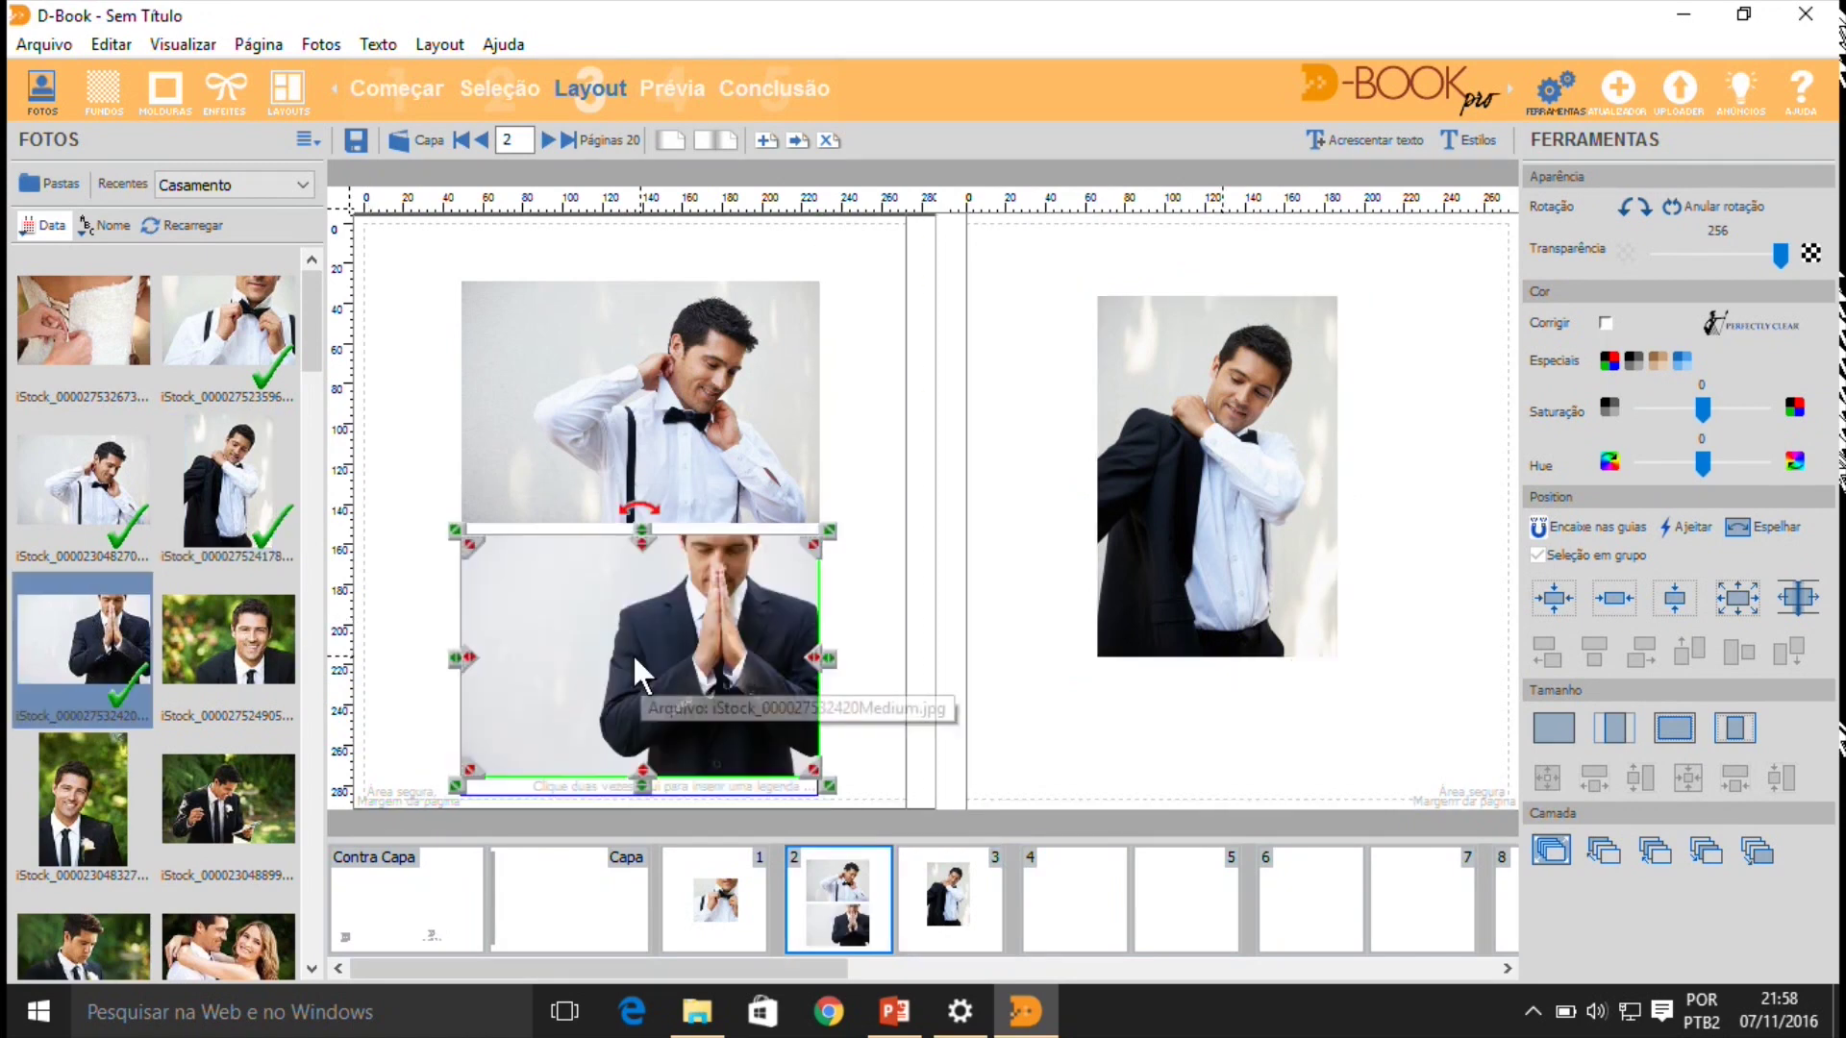
- Try several two-photo templates on page 2 and apply the one with two equal portrait frames side by side
click(287, 93)
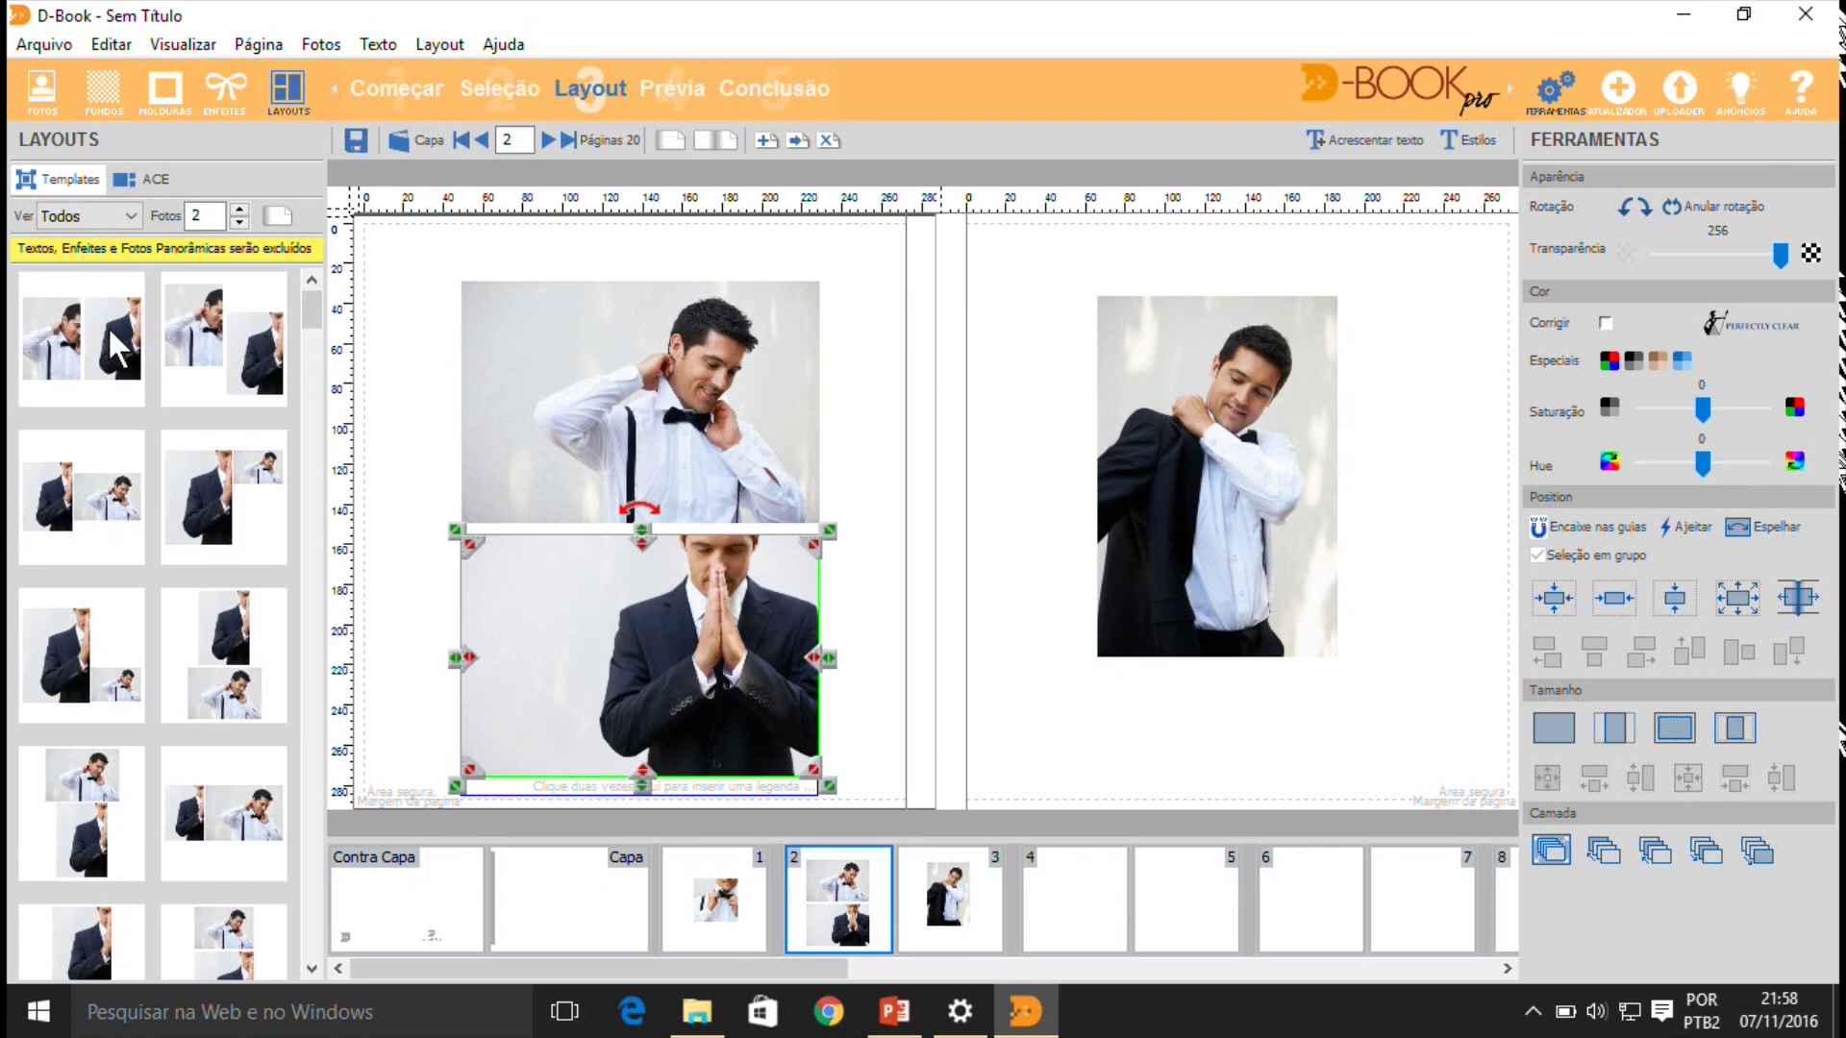
click(112, 320)
click(114, 527)
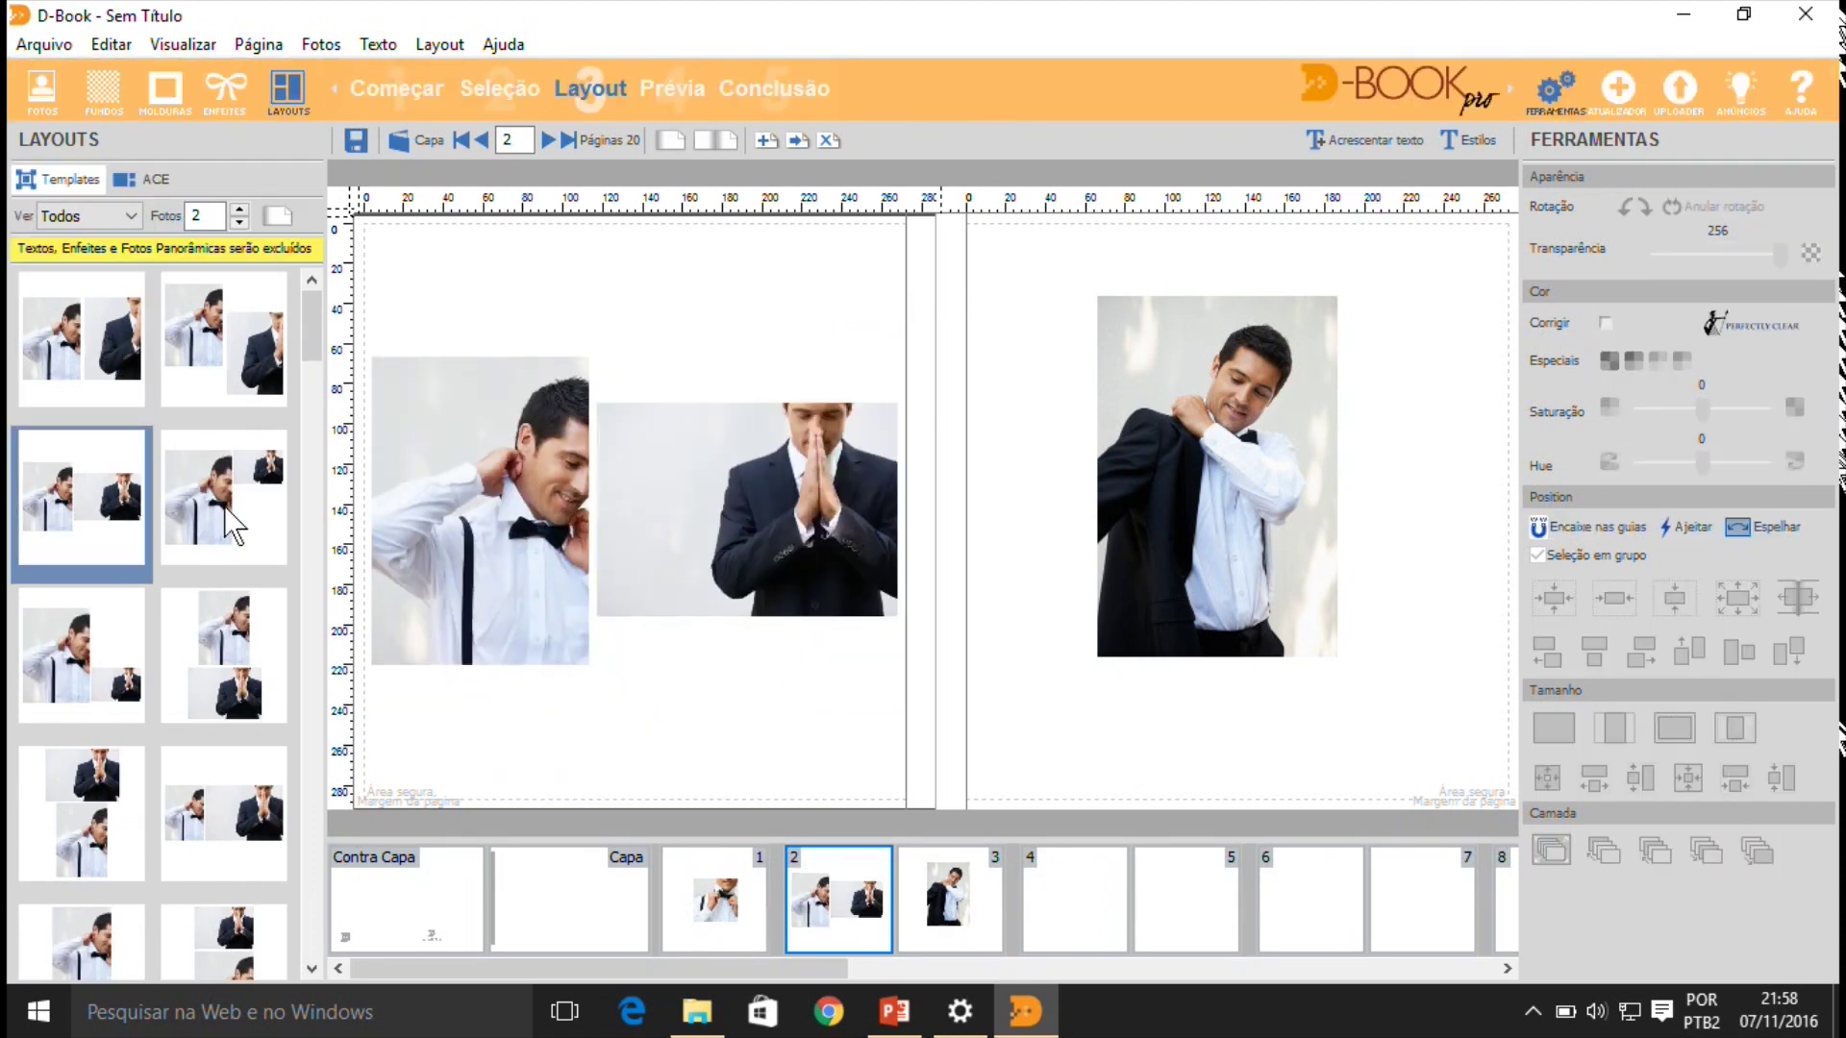
click(198, 502)
click(126, 654)
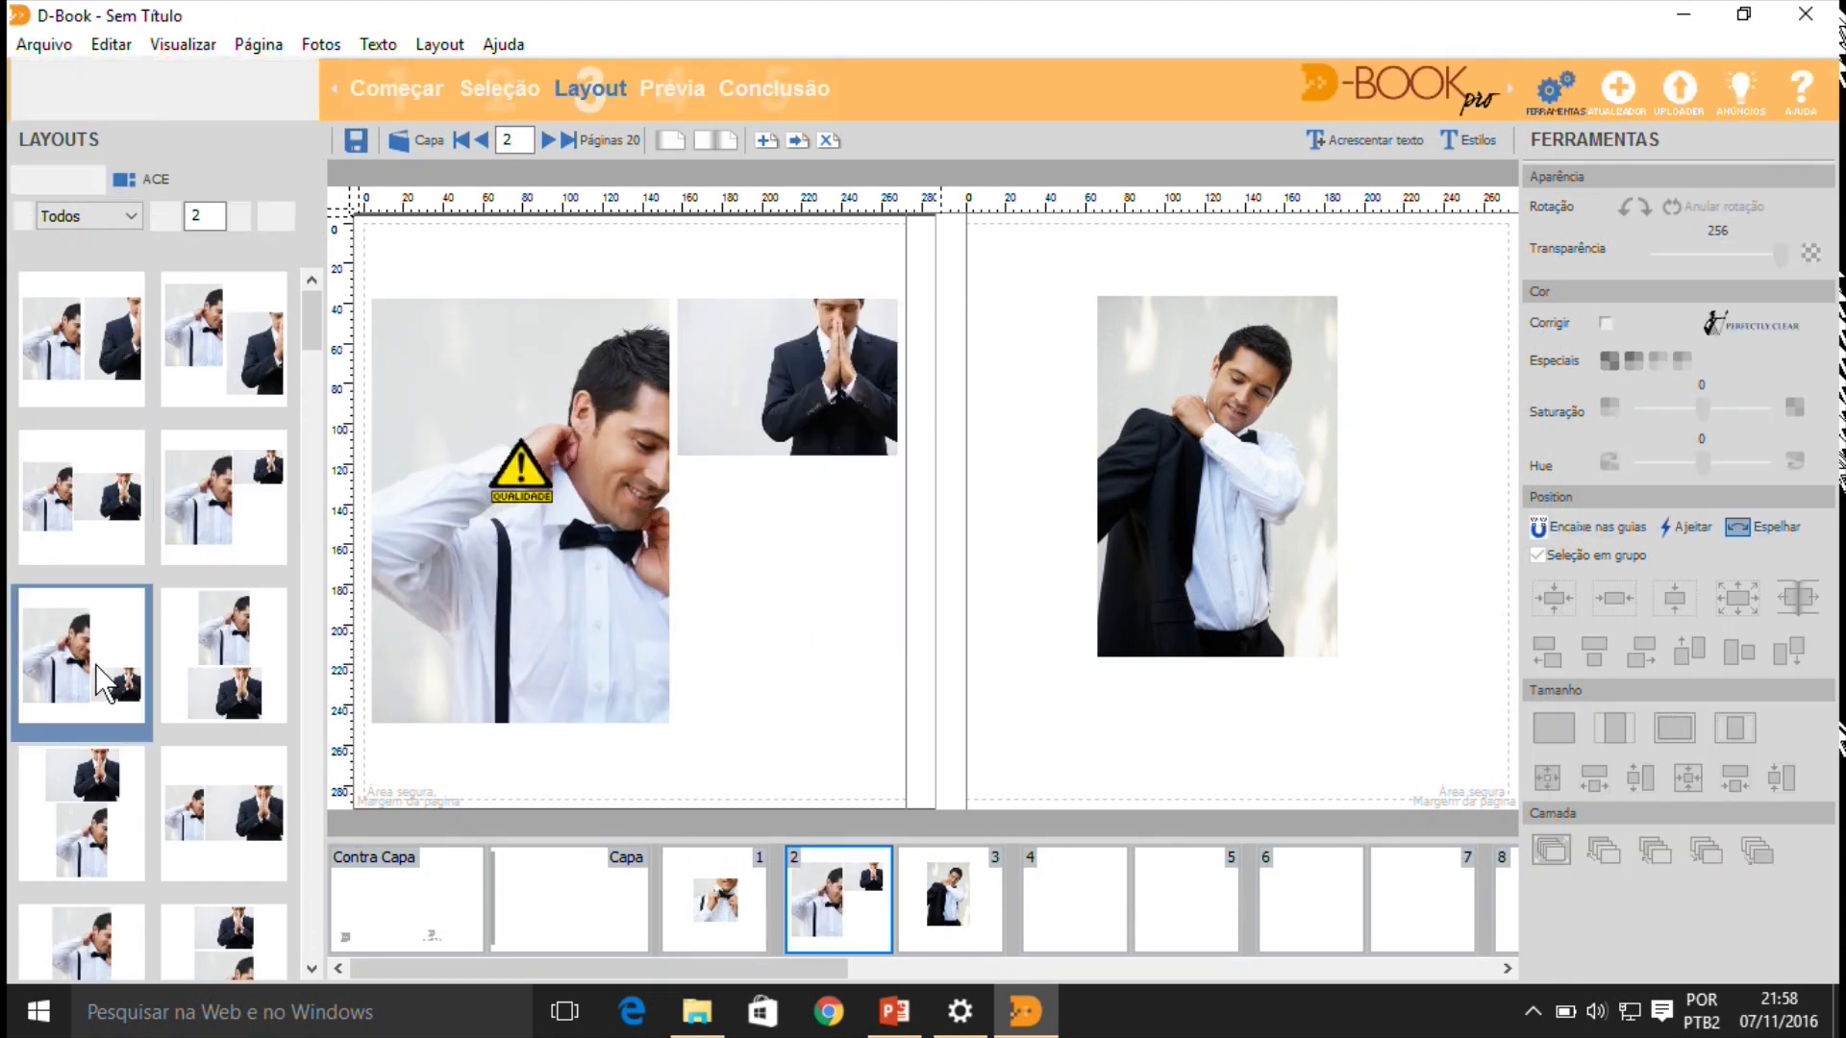
click(103, 337)
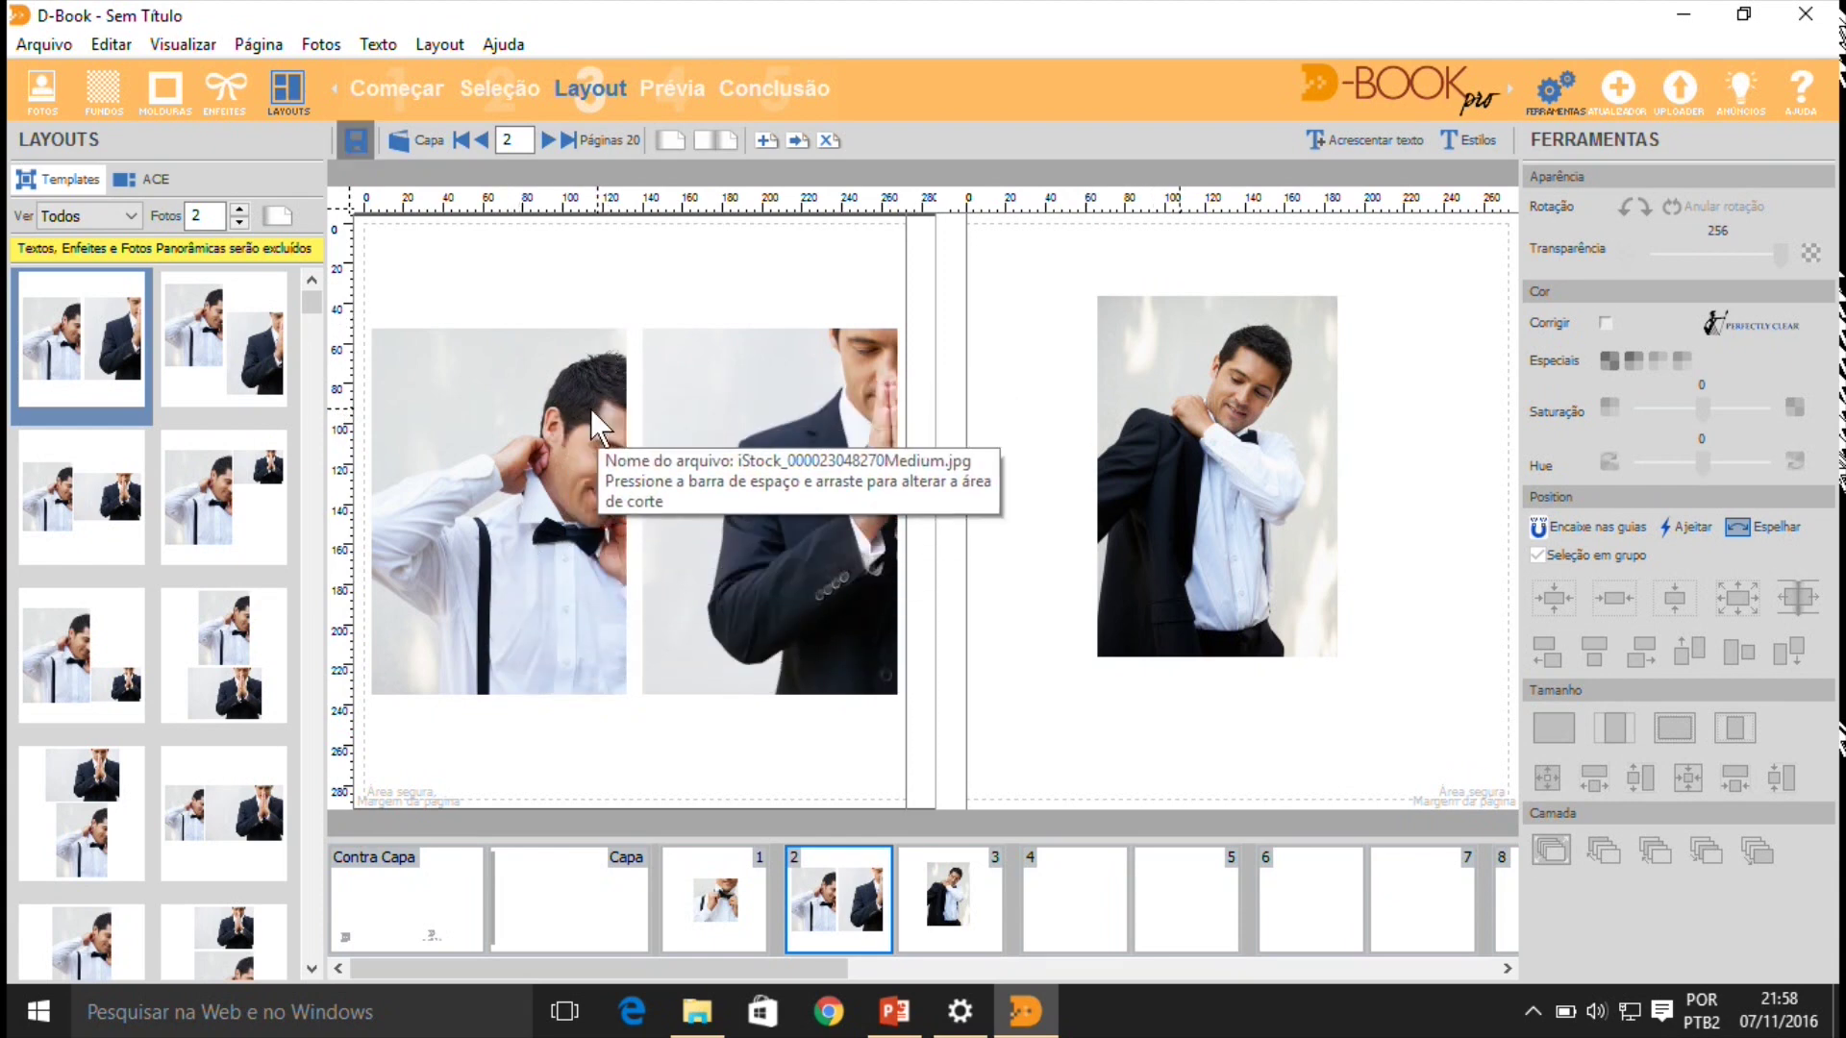
- Swap the page 3 photo with the right-hand photo of page 2 and adjust the crop of the photo on page 3
drag(591, 409, 723, 409)
drag(1264, 432, 820, 460)
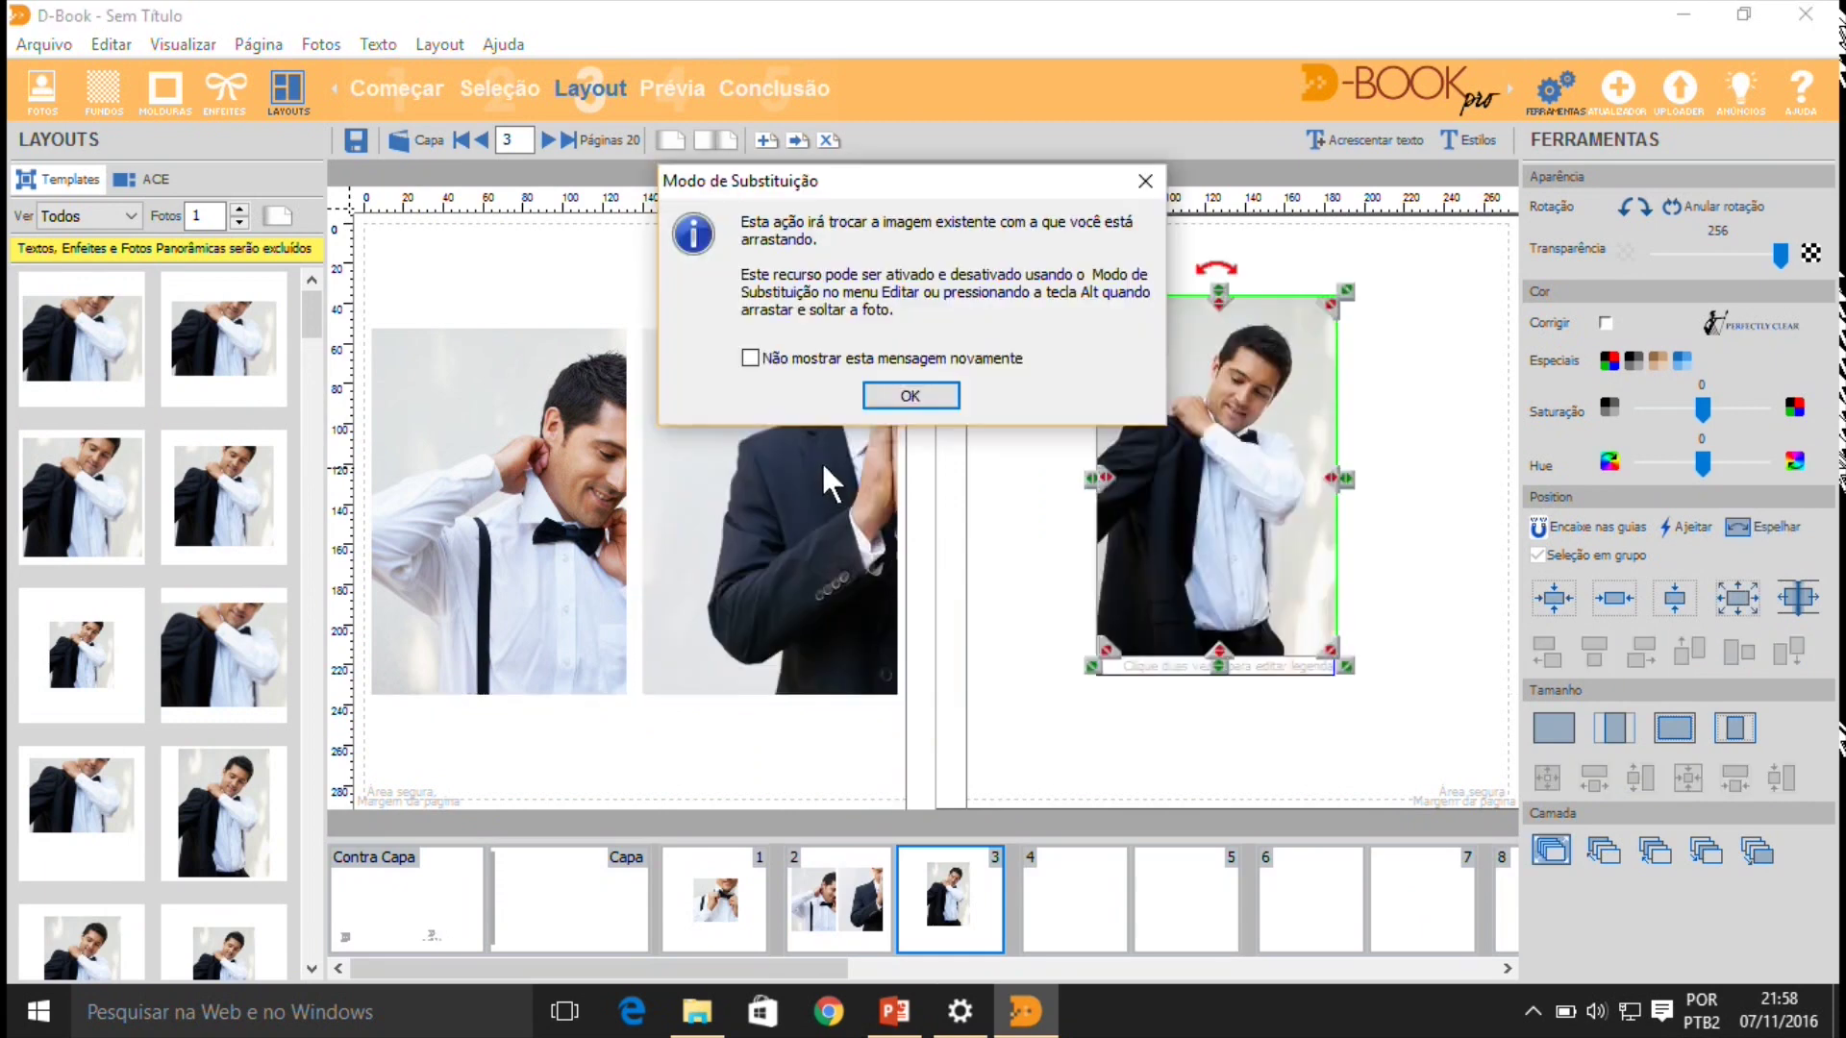
click(909, 395)
drag(1413, 461, 1380, 459)
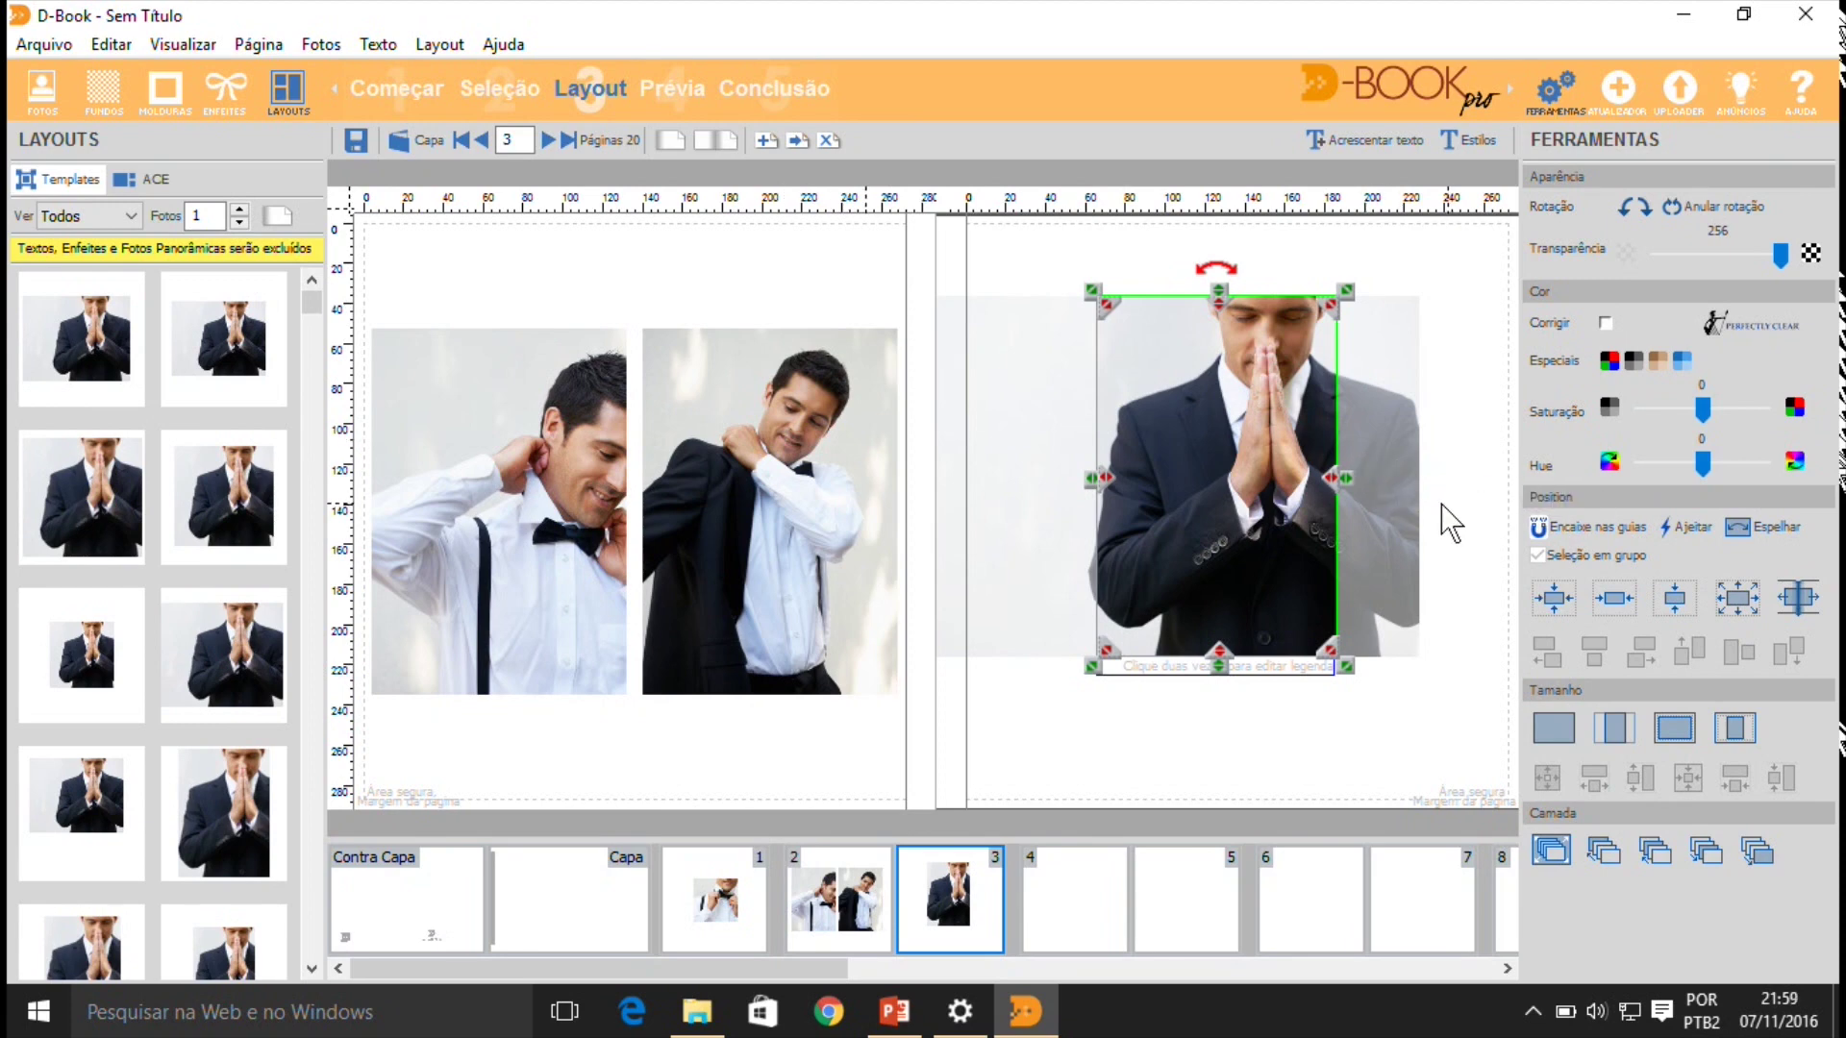
- Swap the two photos on page 2 with each other
click(739, 304)
click(664, 452)
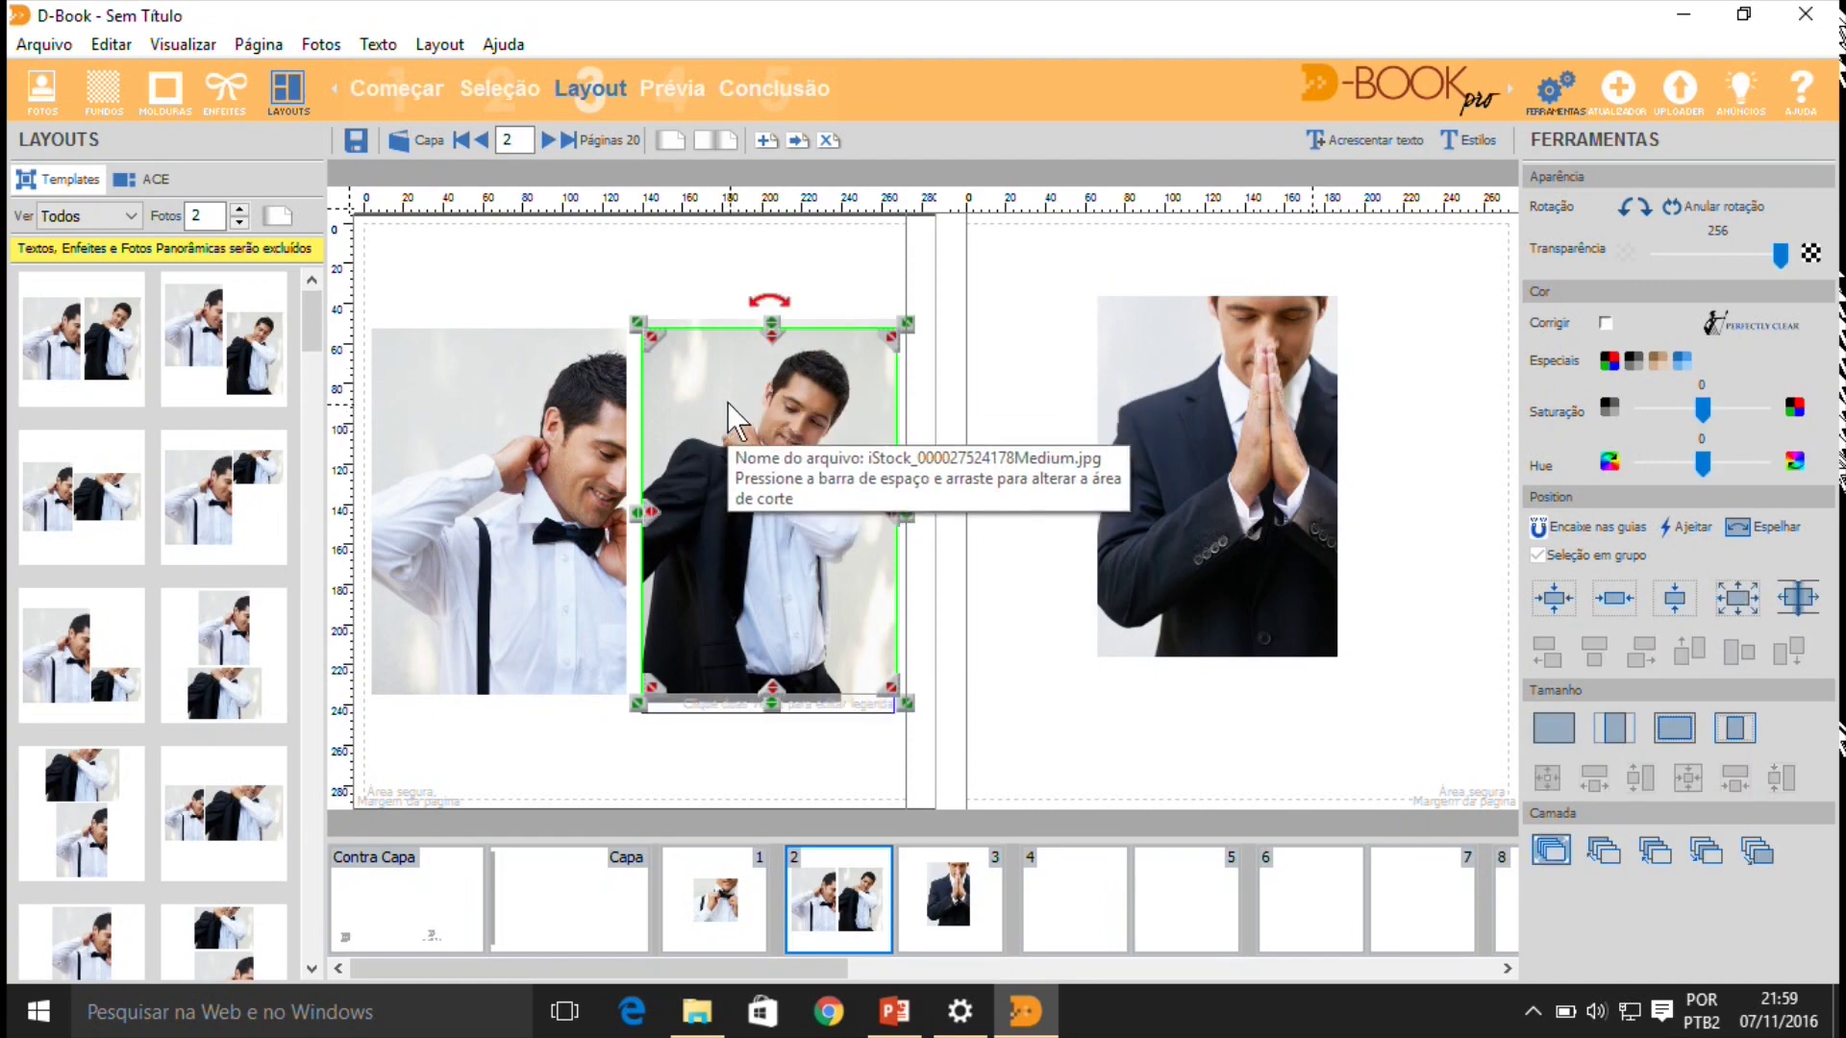
drag(795, 352, 807, 314)
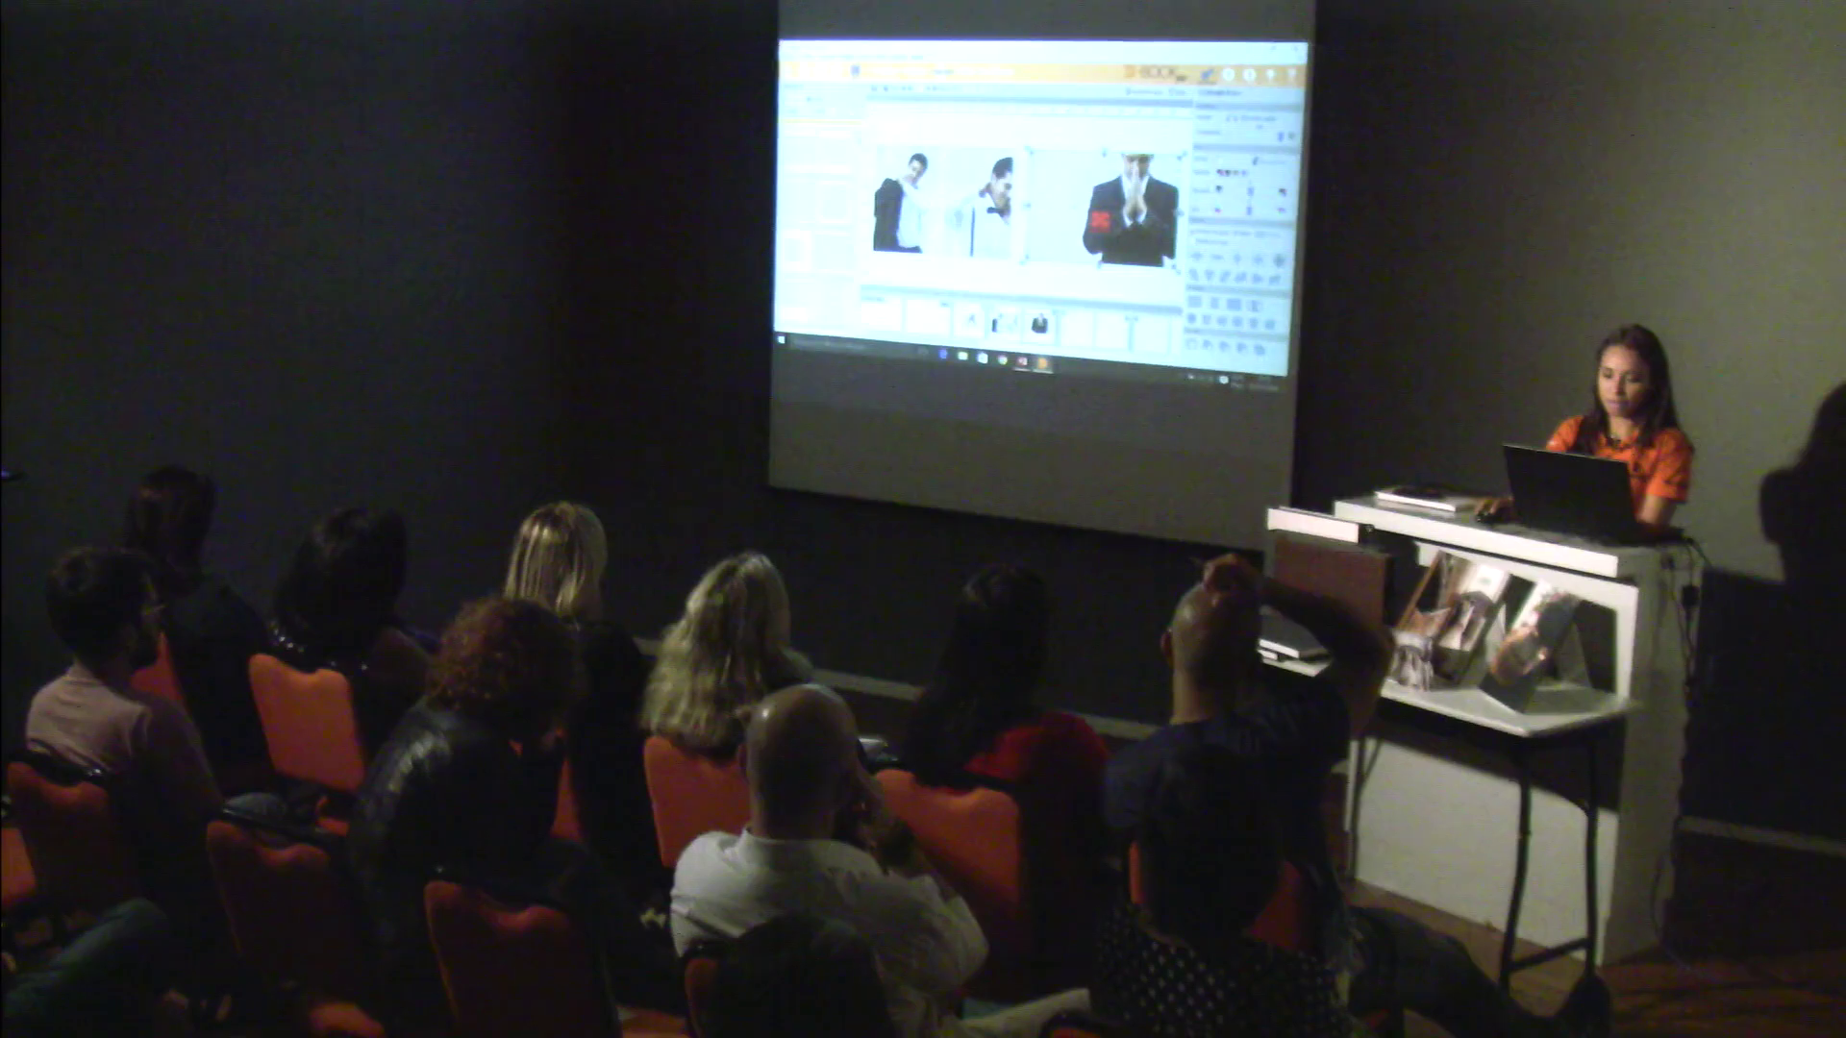
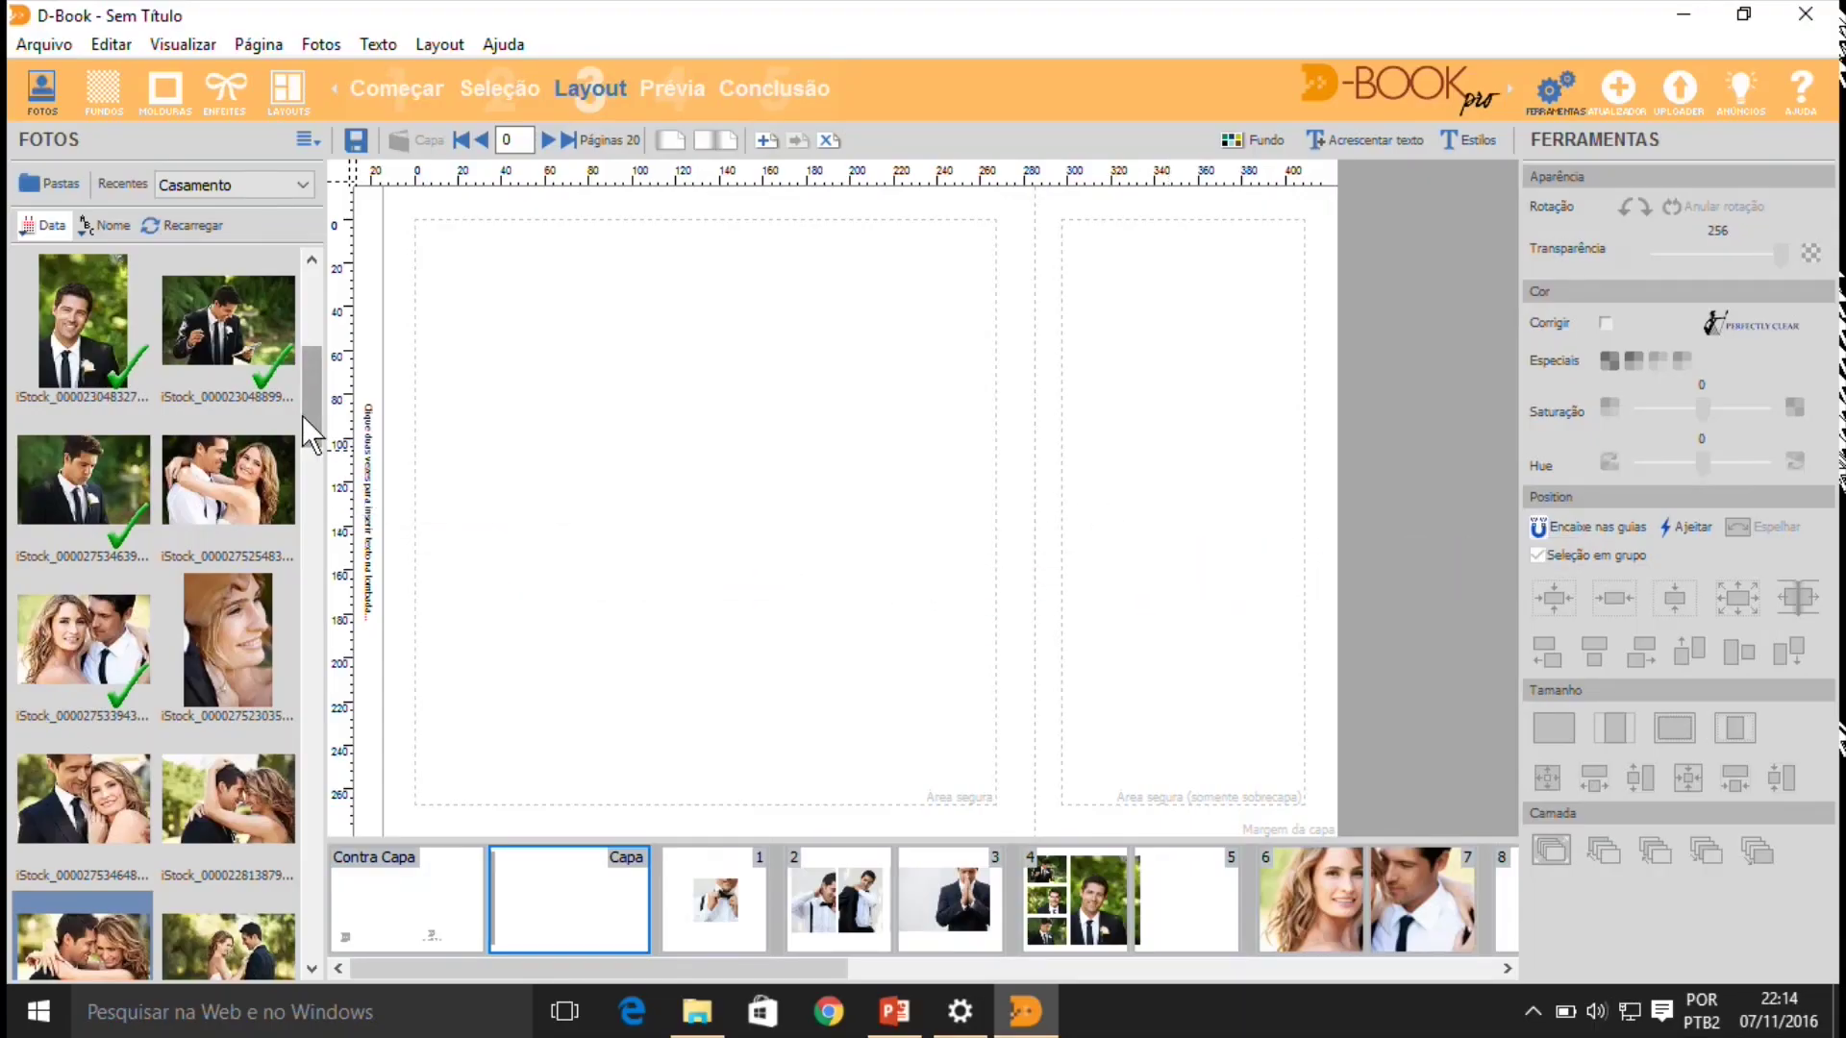
drag(302, 417, 307, 575)
drag(90, 779, 746, 514)
click(1556, 729)
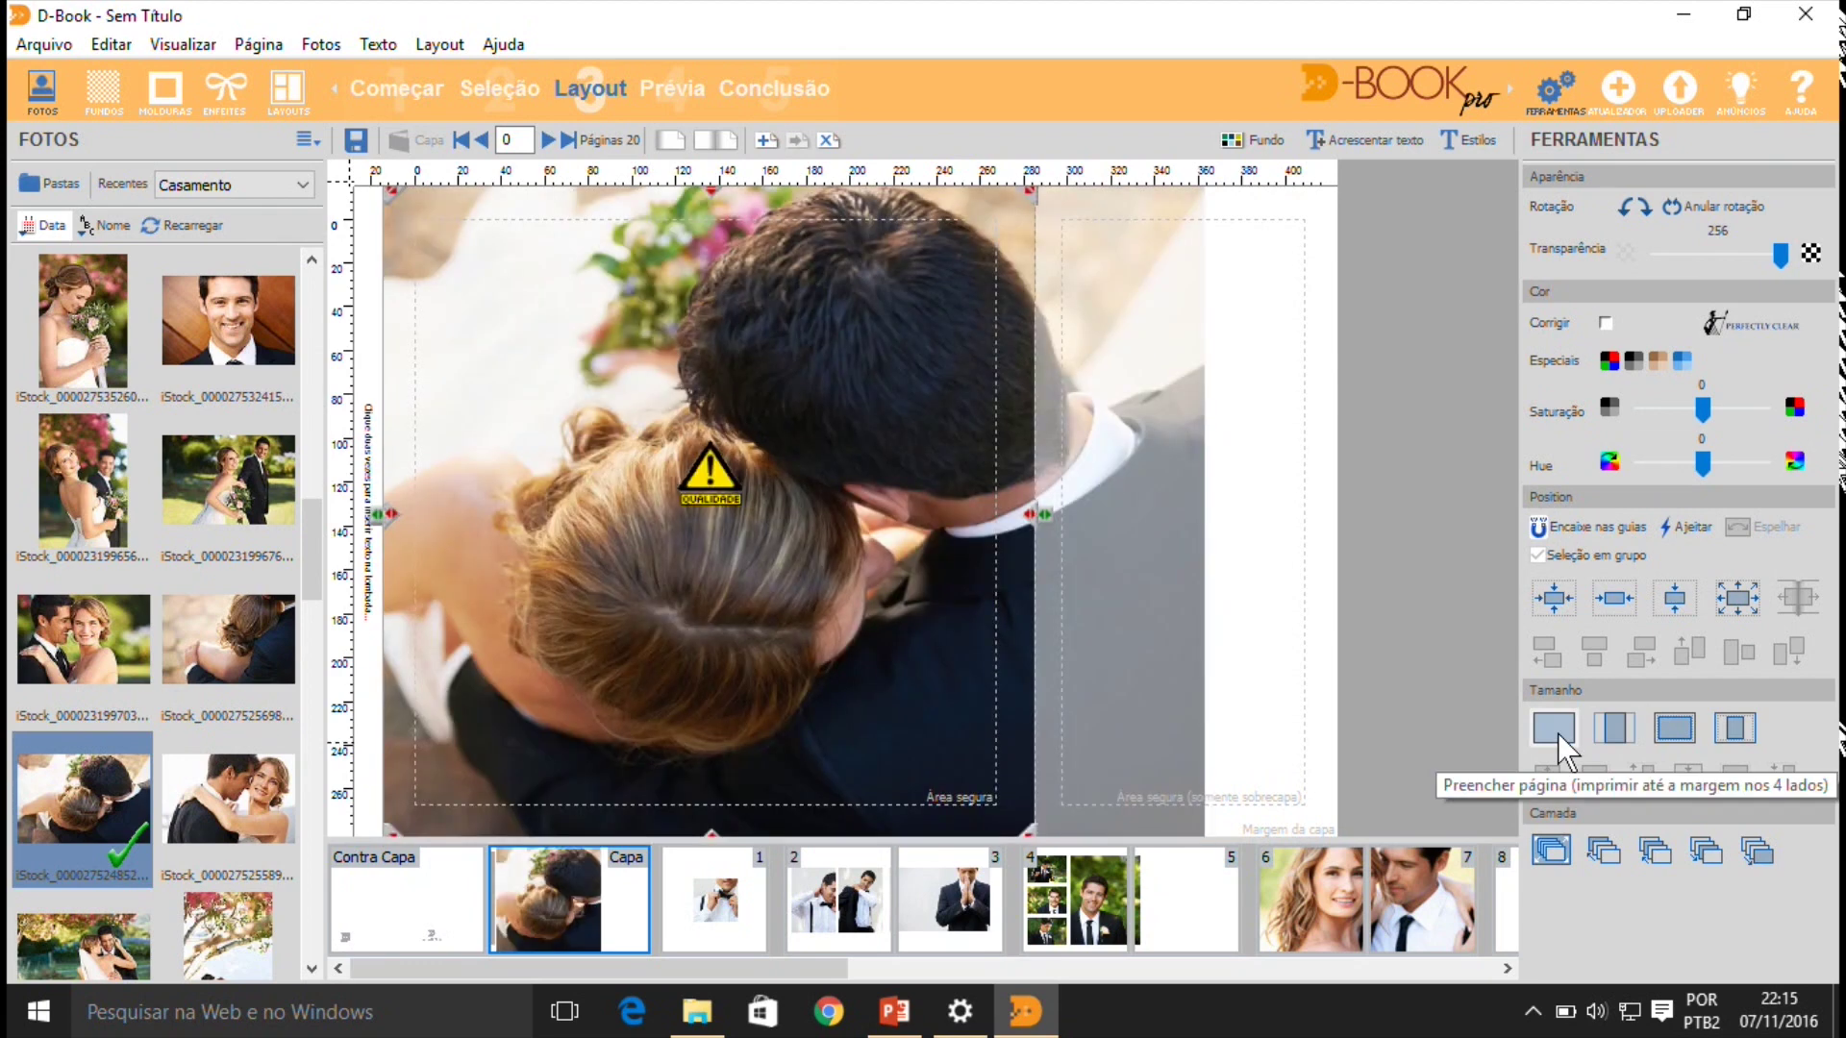
drag(1121, 567, 1075, 580)
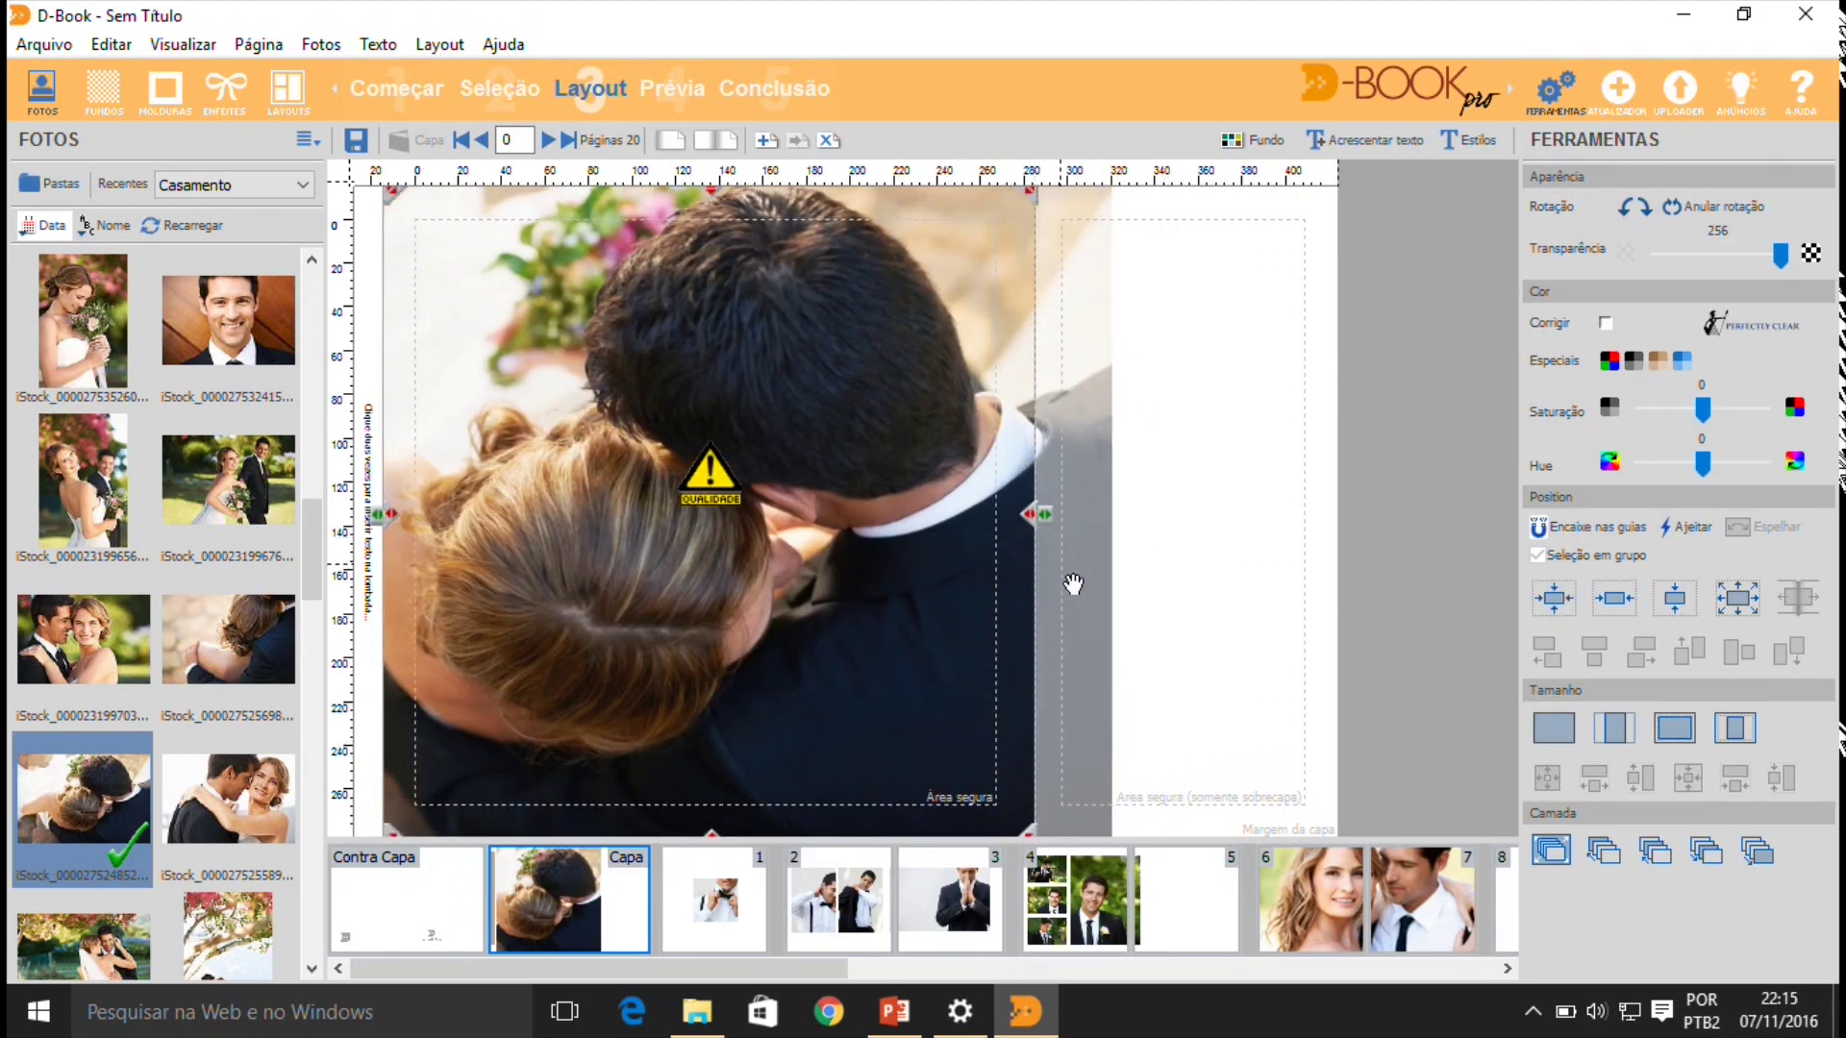
click(1190, 567)
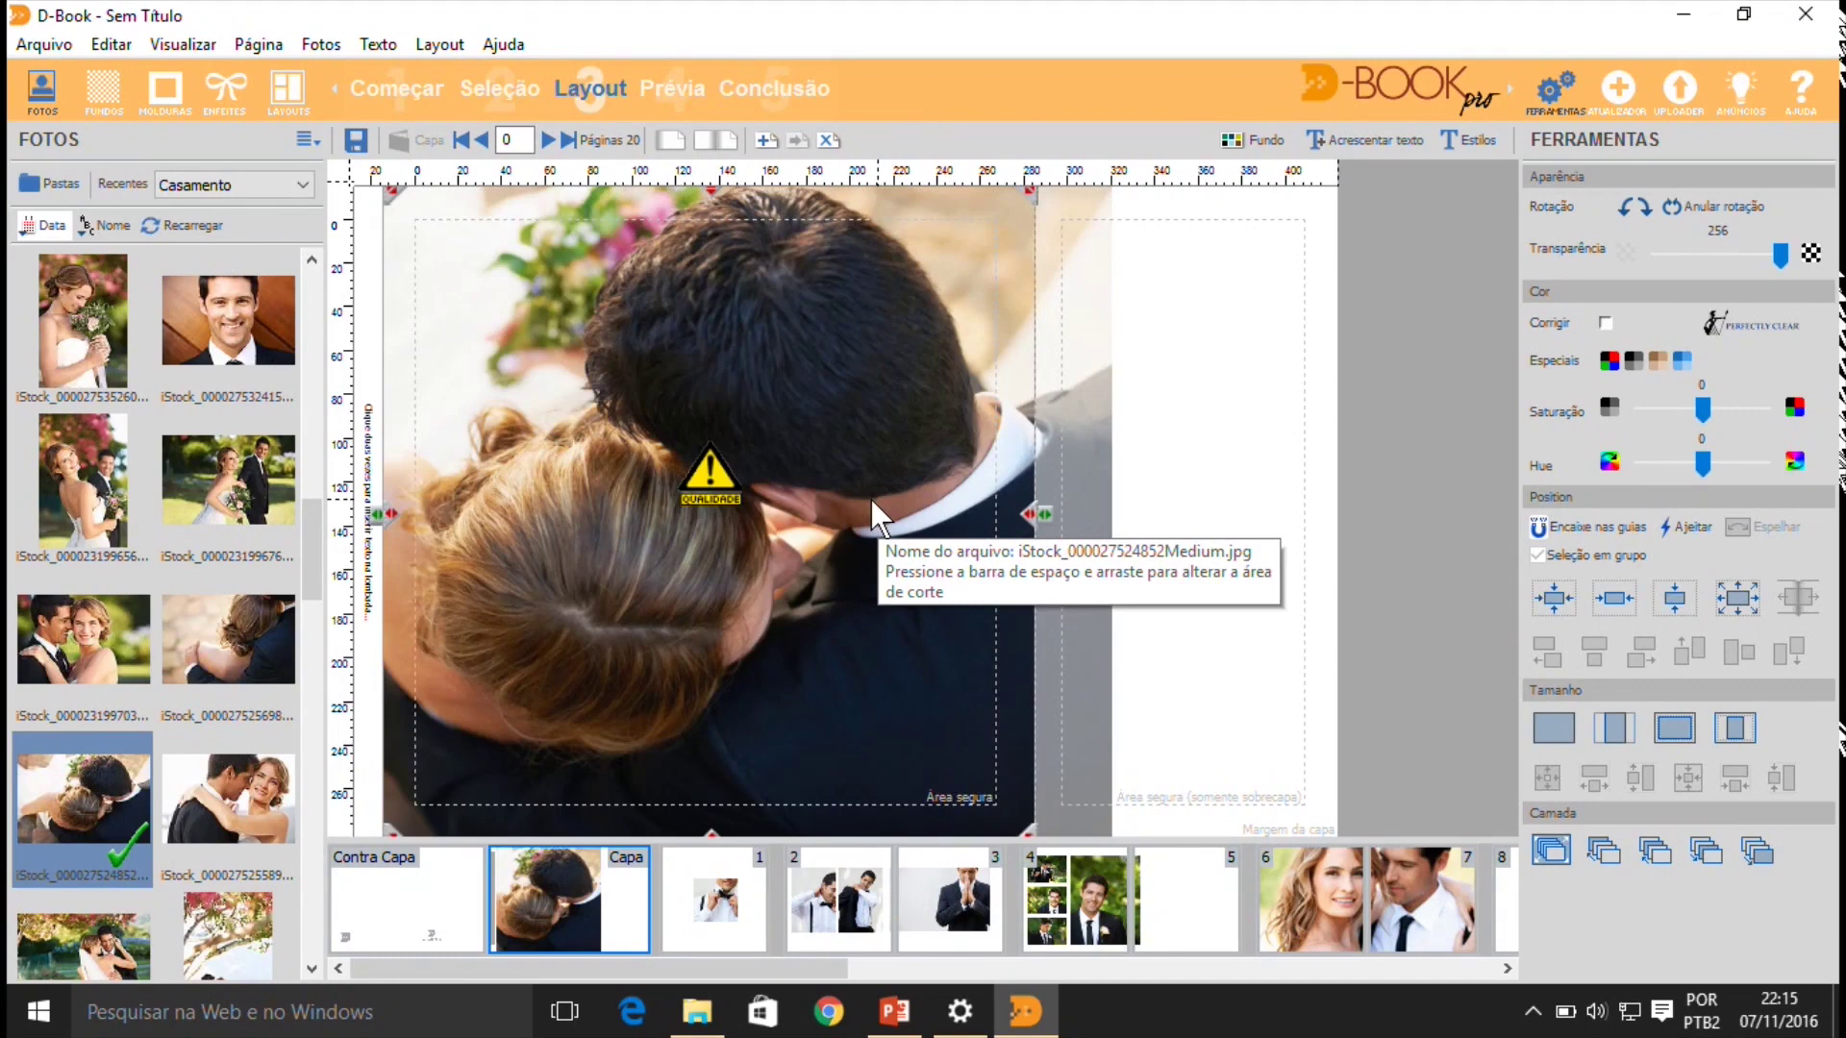
key(Delete)
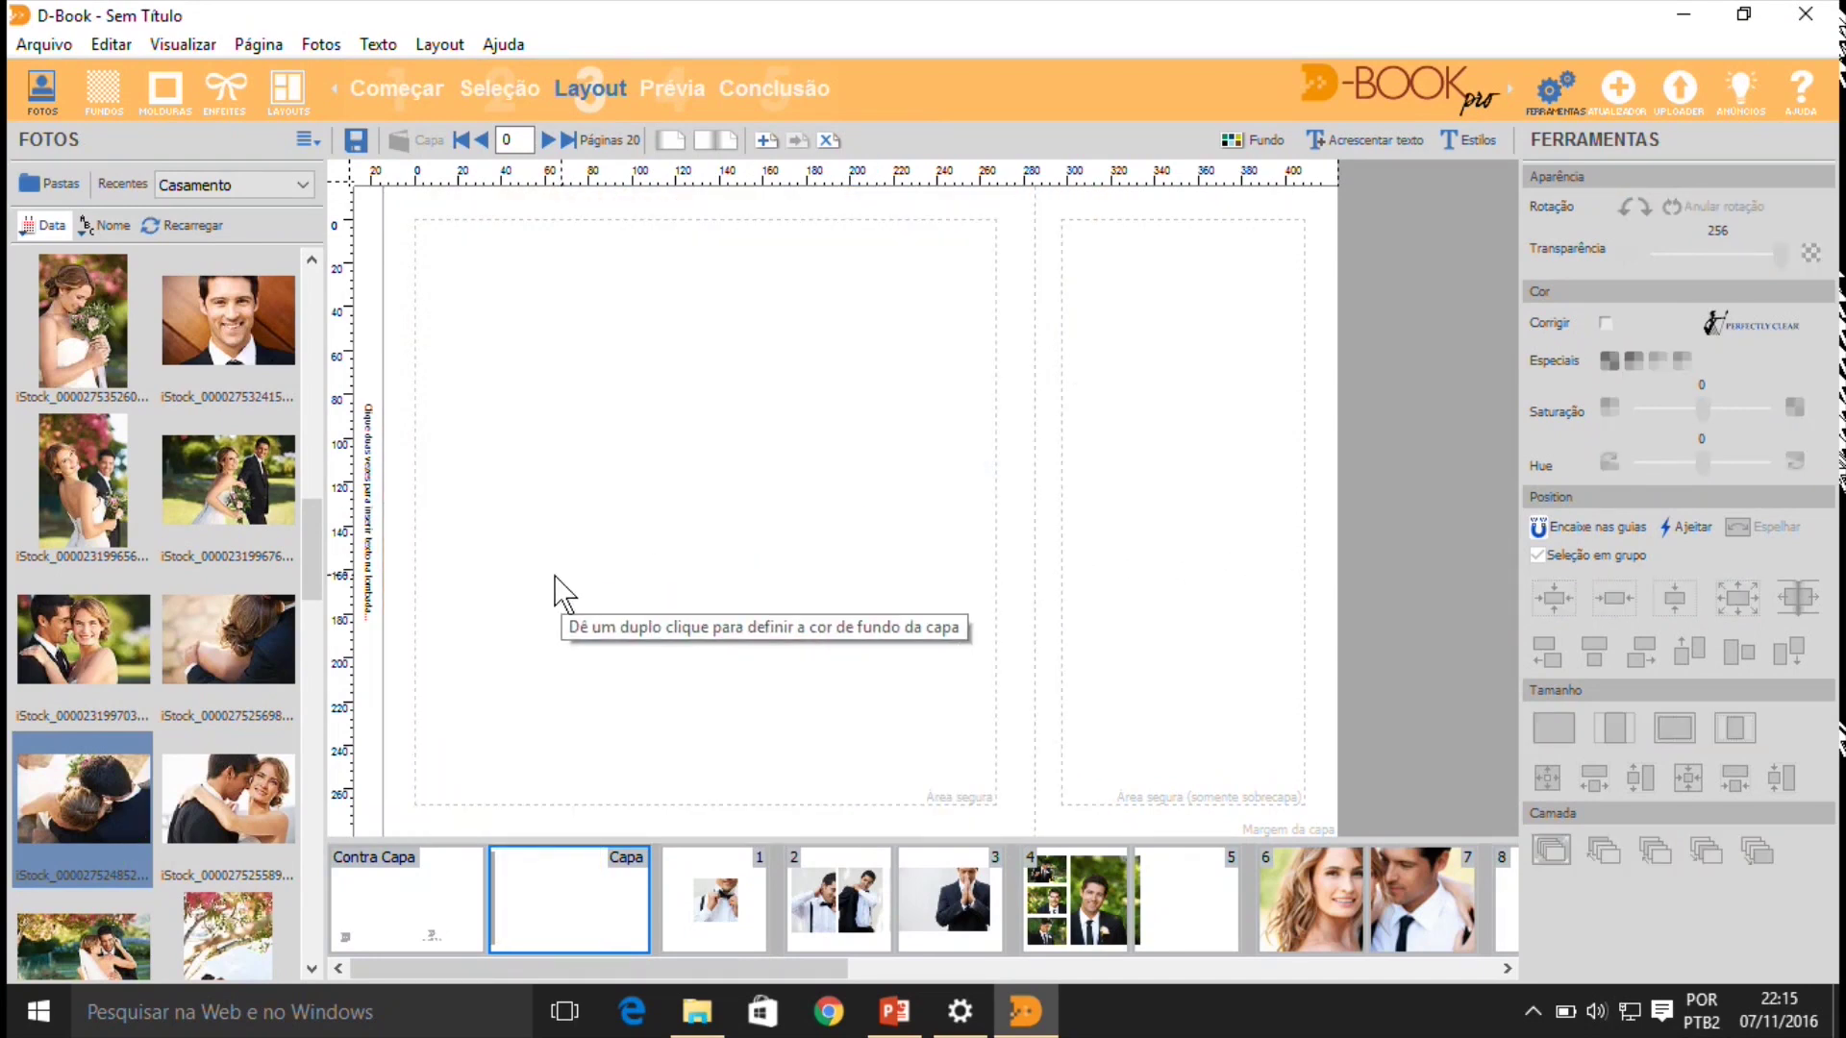
- Try two portrait photos of the embracing couple side by side on the cover with different two-photo templates, and delete both photos
drag(302, 568, 298, 488)
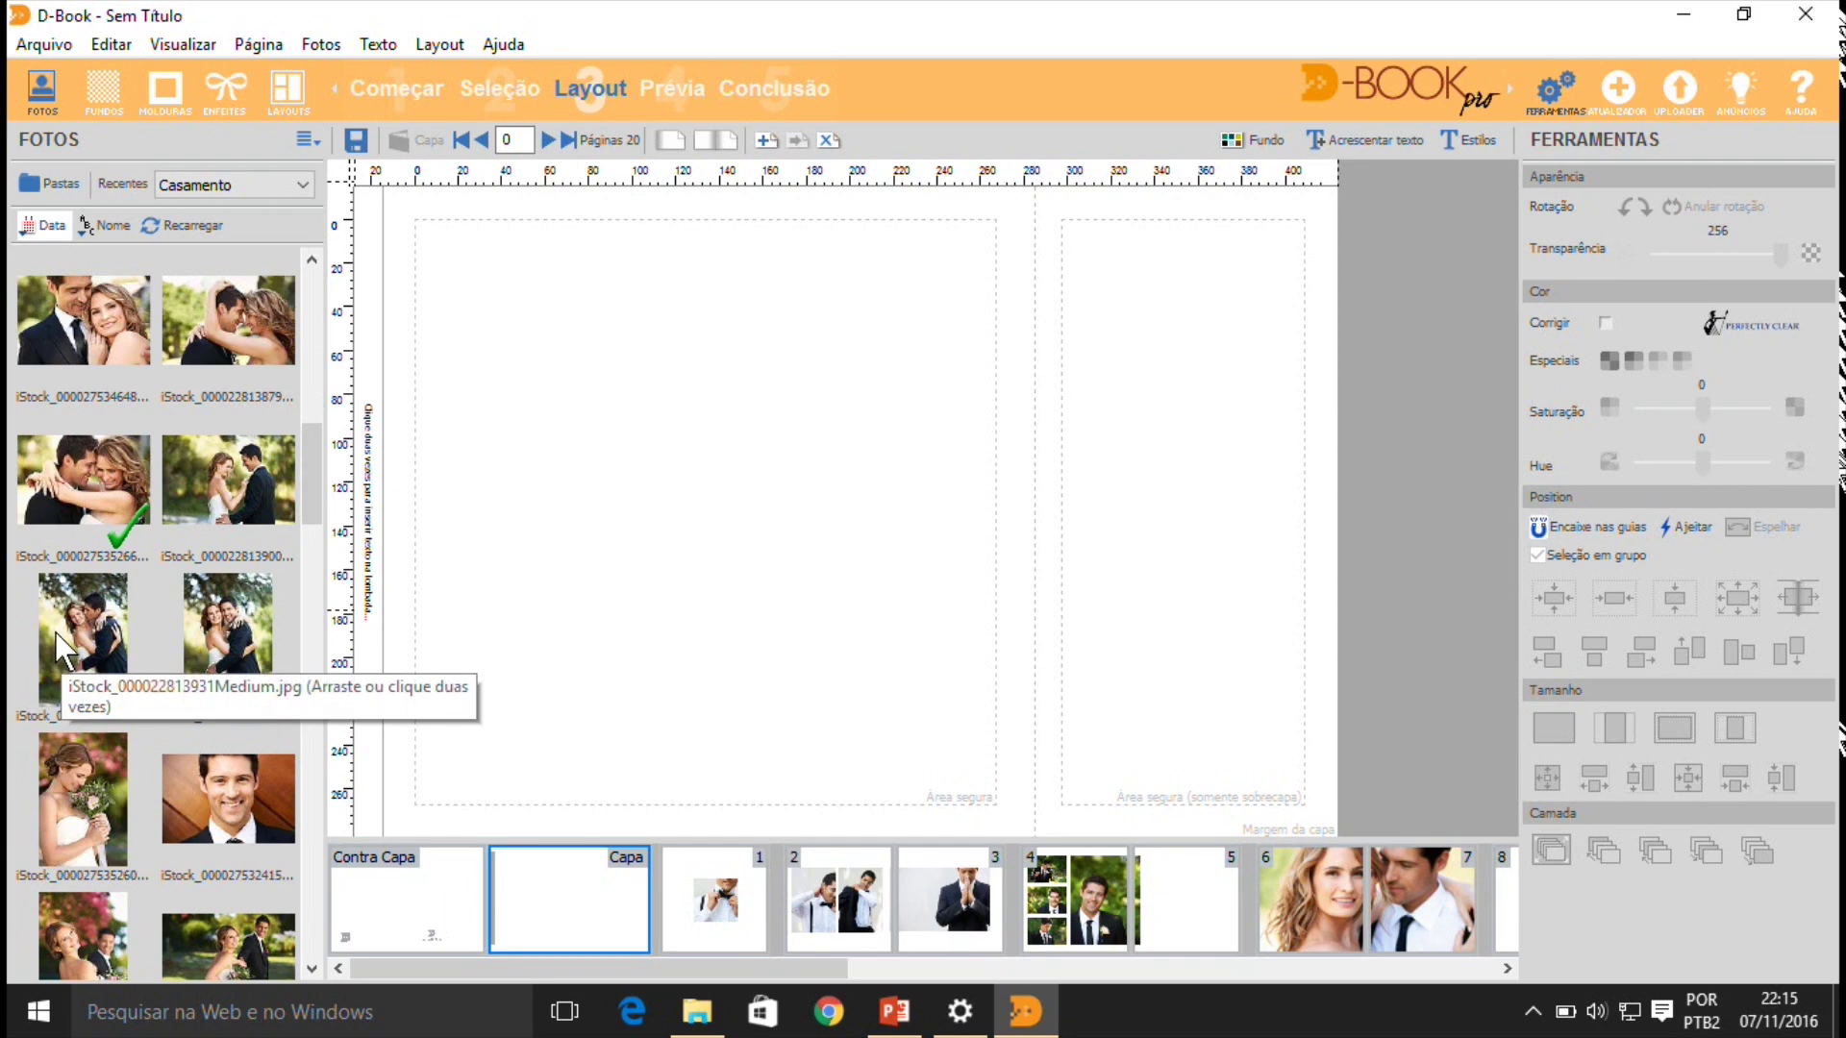
drag(55, 633, 553, 520)
drag(281, 586, 840, 523)
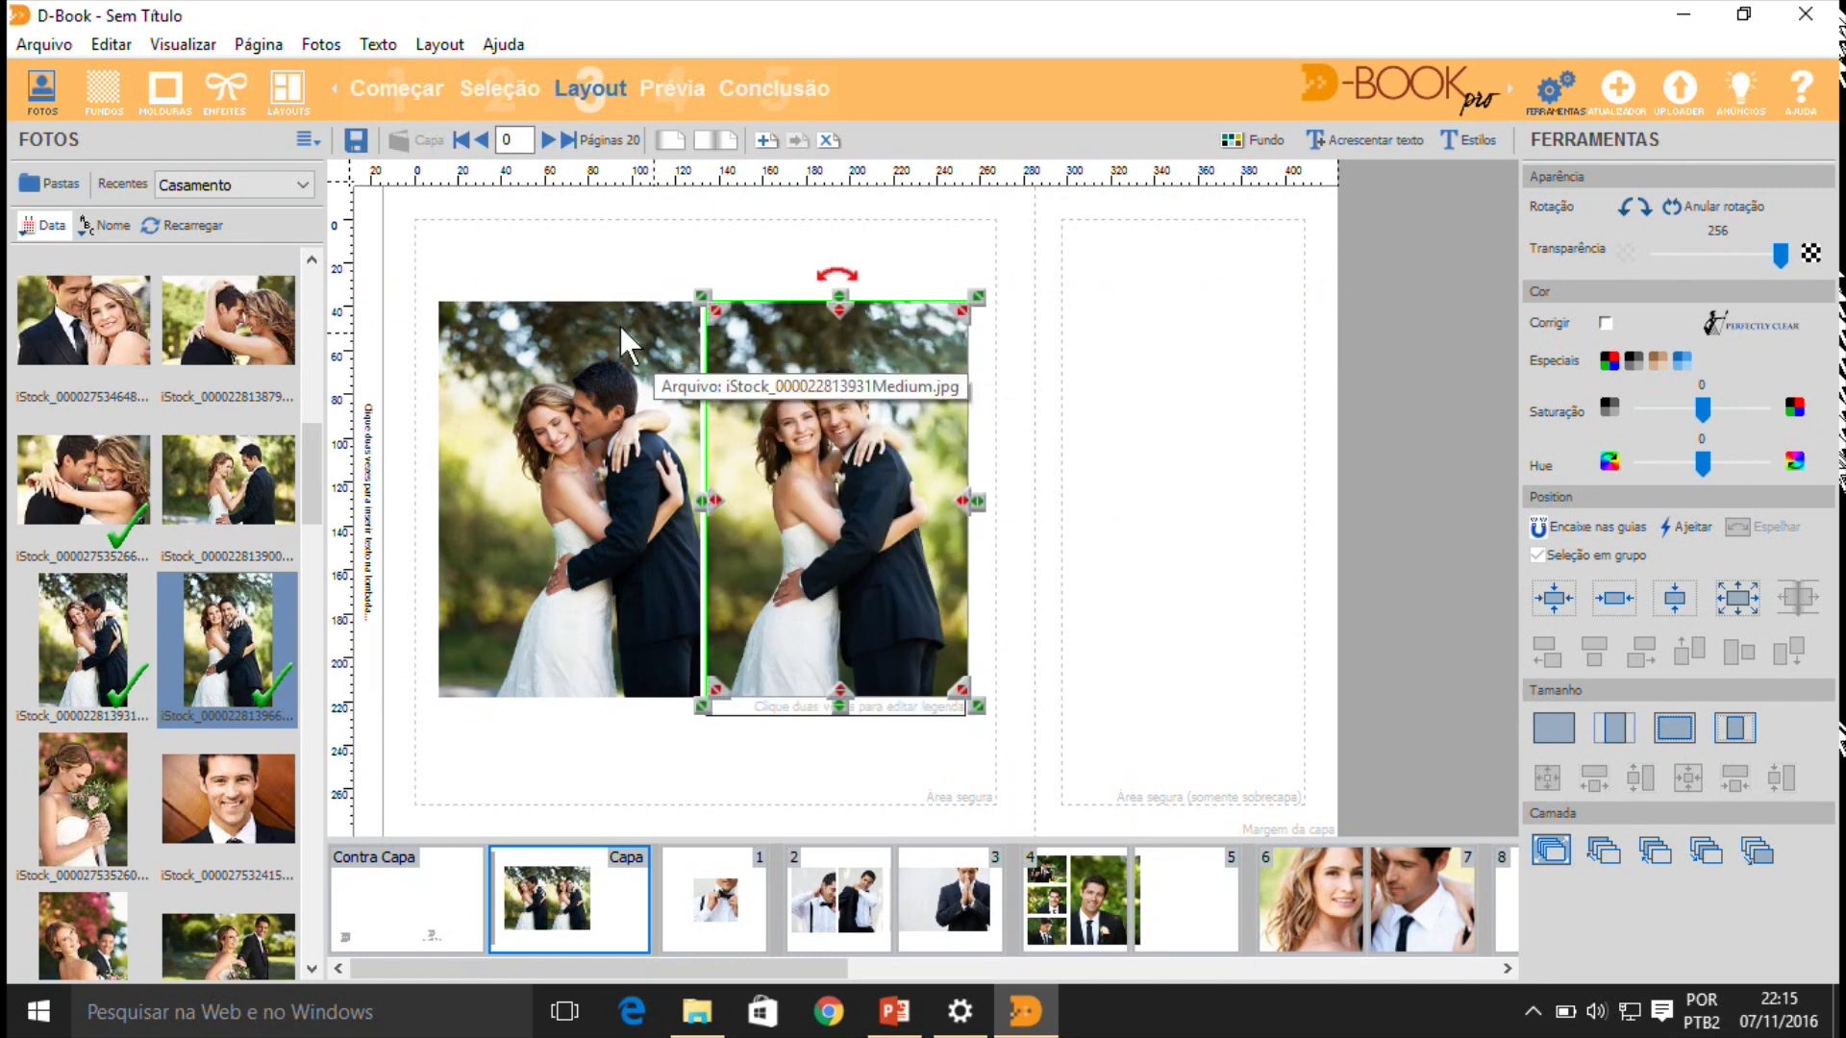
click(284, 100)
click(93, 390)
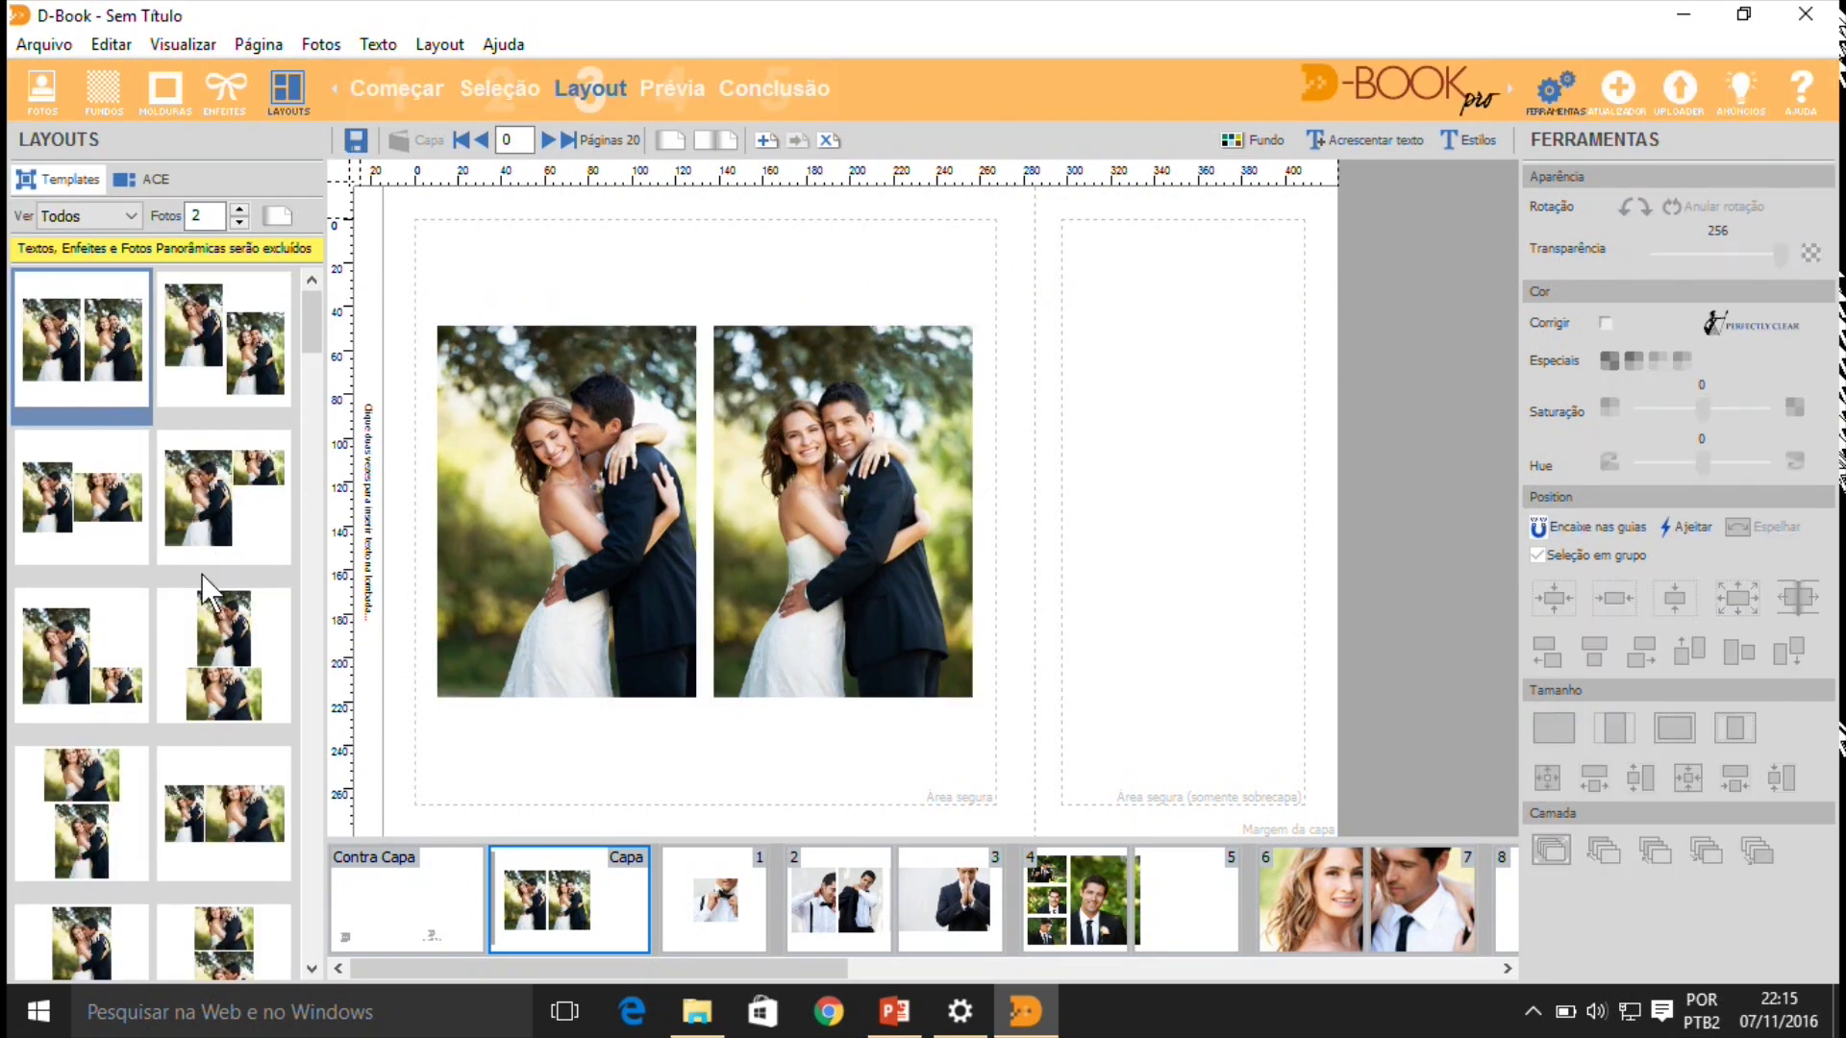
click(110, 654)
click(115, 344)
drag(527, 269, 981, 782)
key(Delete)
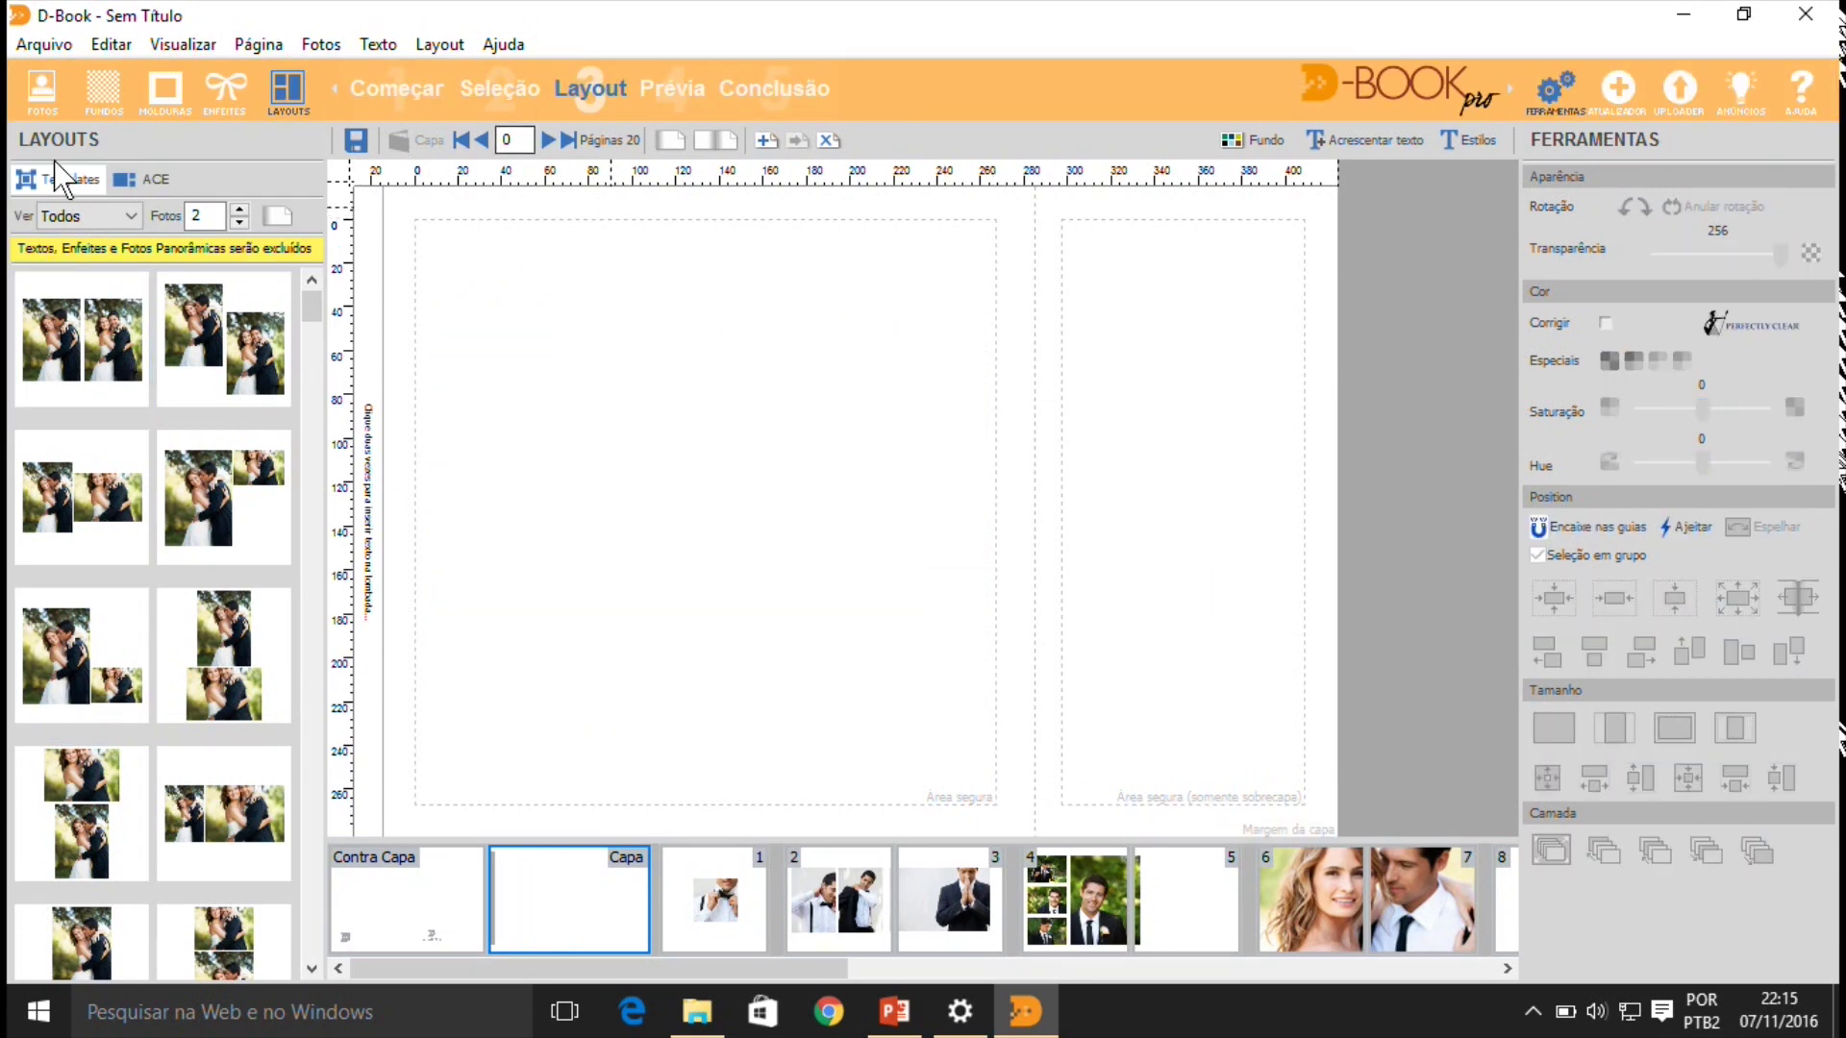
click(42, 103)
drag(309, 482, 333, 590)
drag(77, 792, 677, 519)
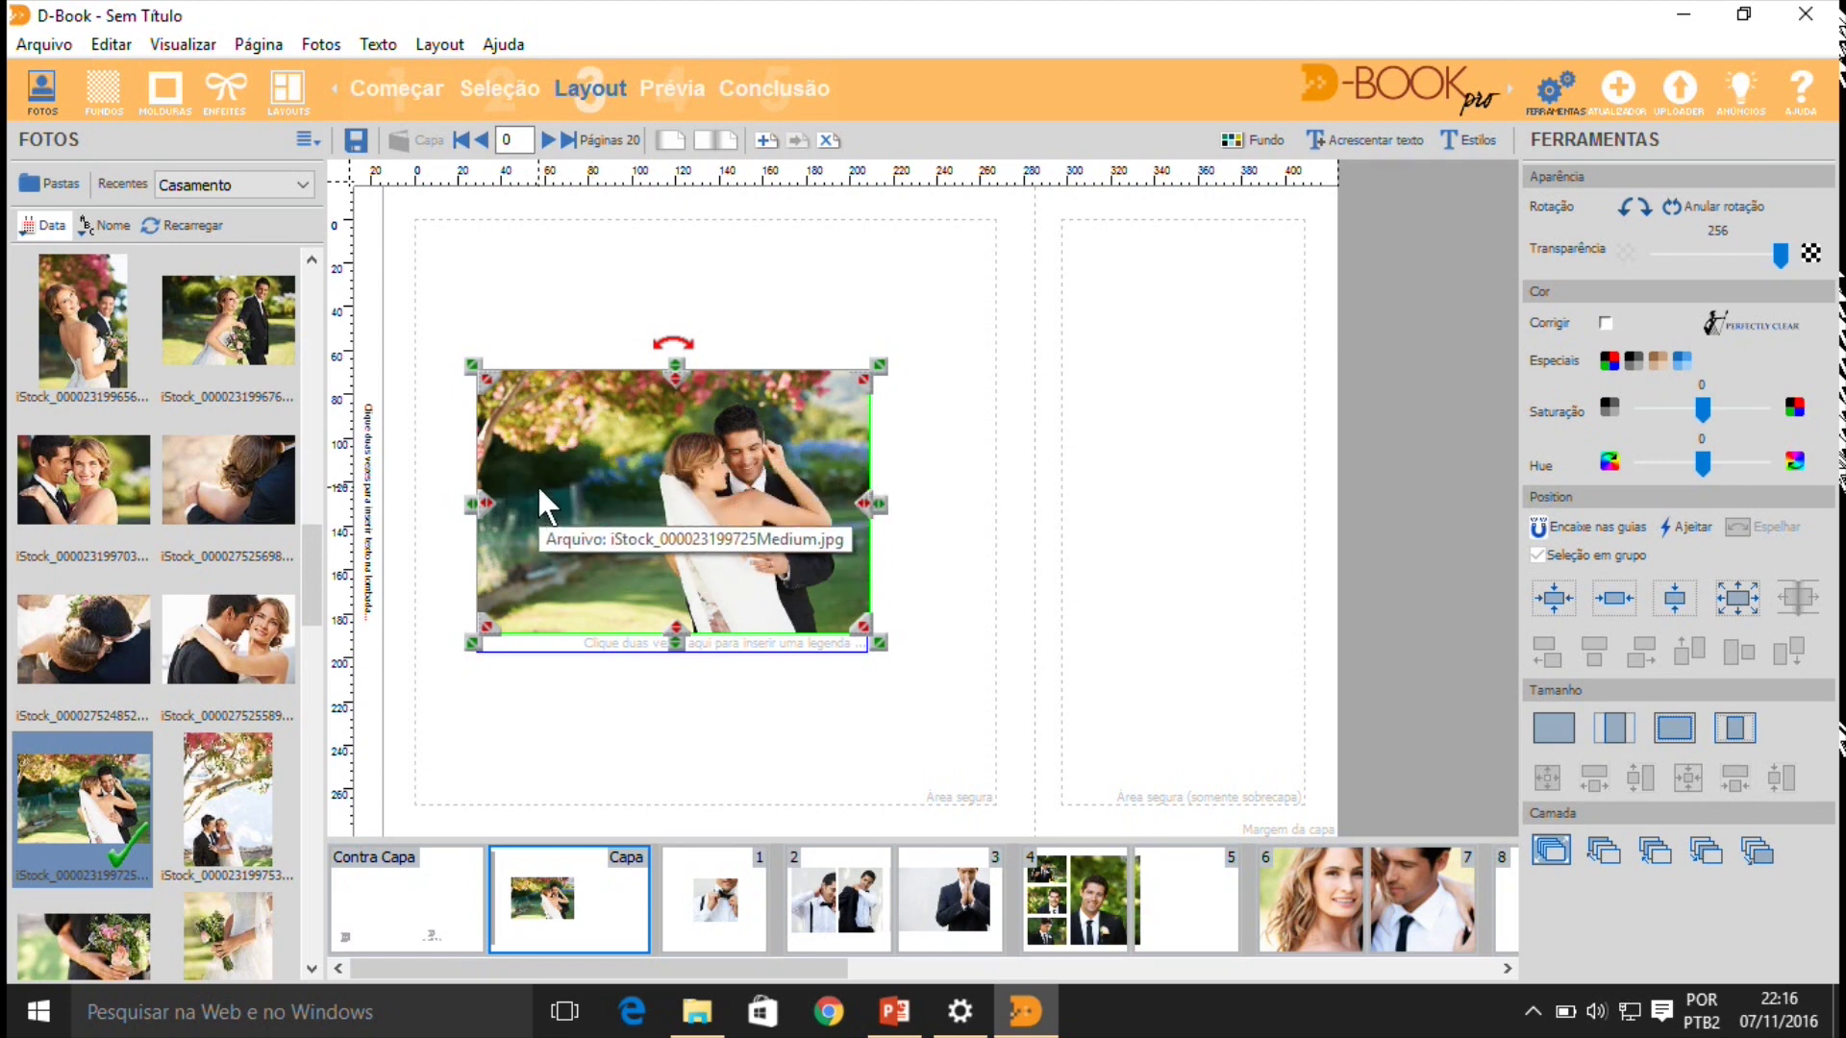
drag(881, 369, 1226, 206)
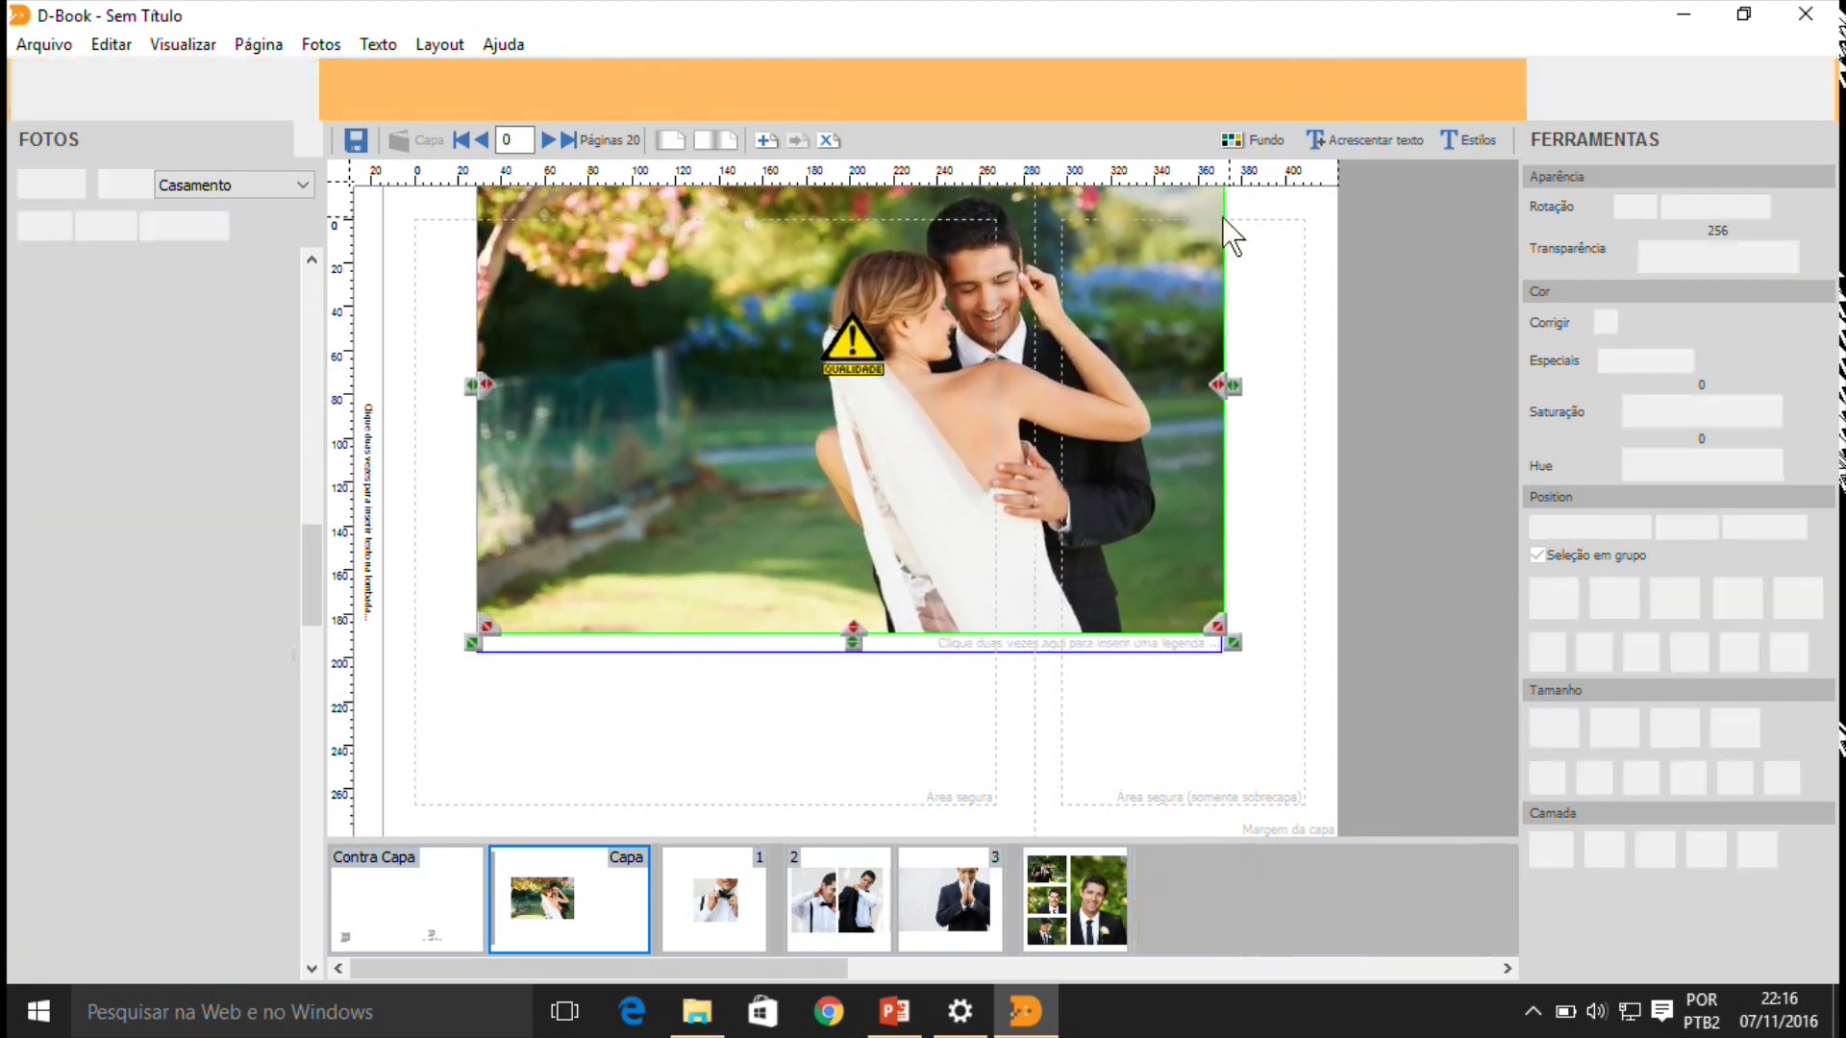
drag(965, 488, 709, 590)
drag(966, 750, 1160, 891)
drag(1173, 564, 1084, 504)
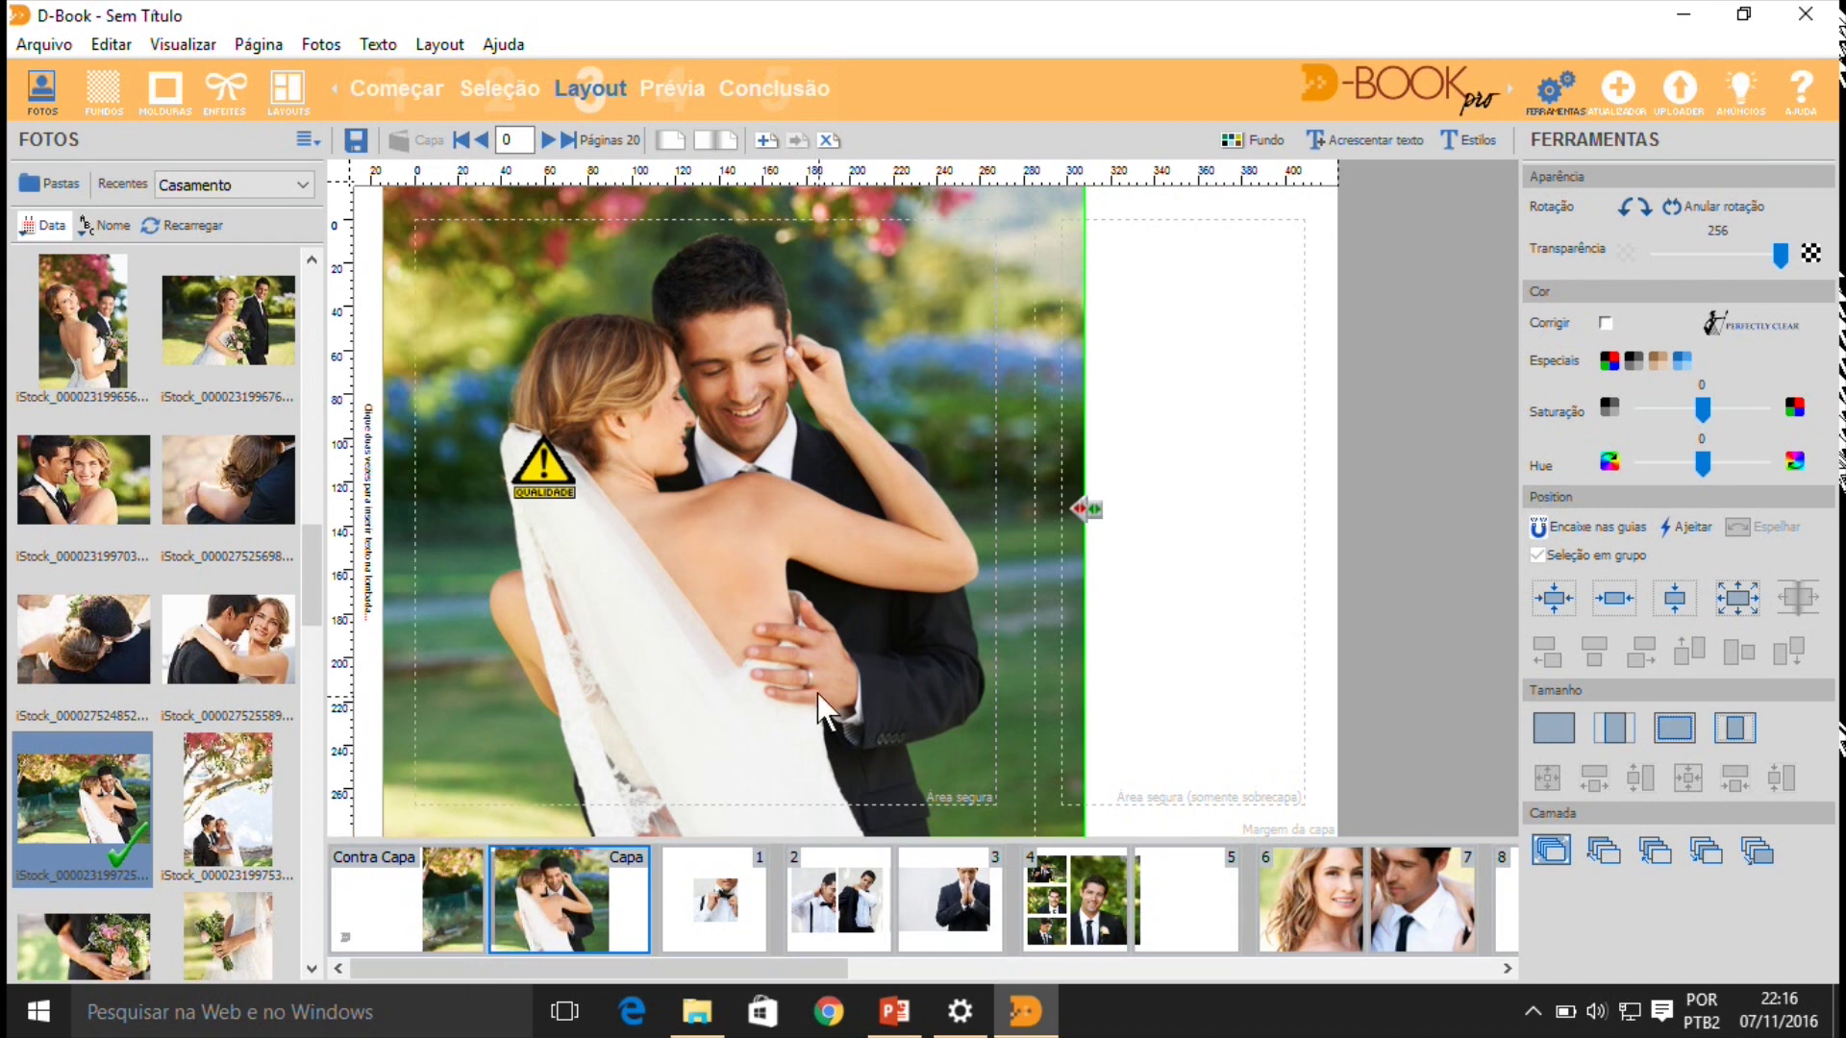
- Try widening the cover photo onto the front flap, and bring its outer edge back to the front cover's fold line
drag(1087, 507, 1269, 514)
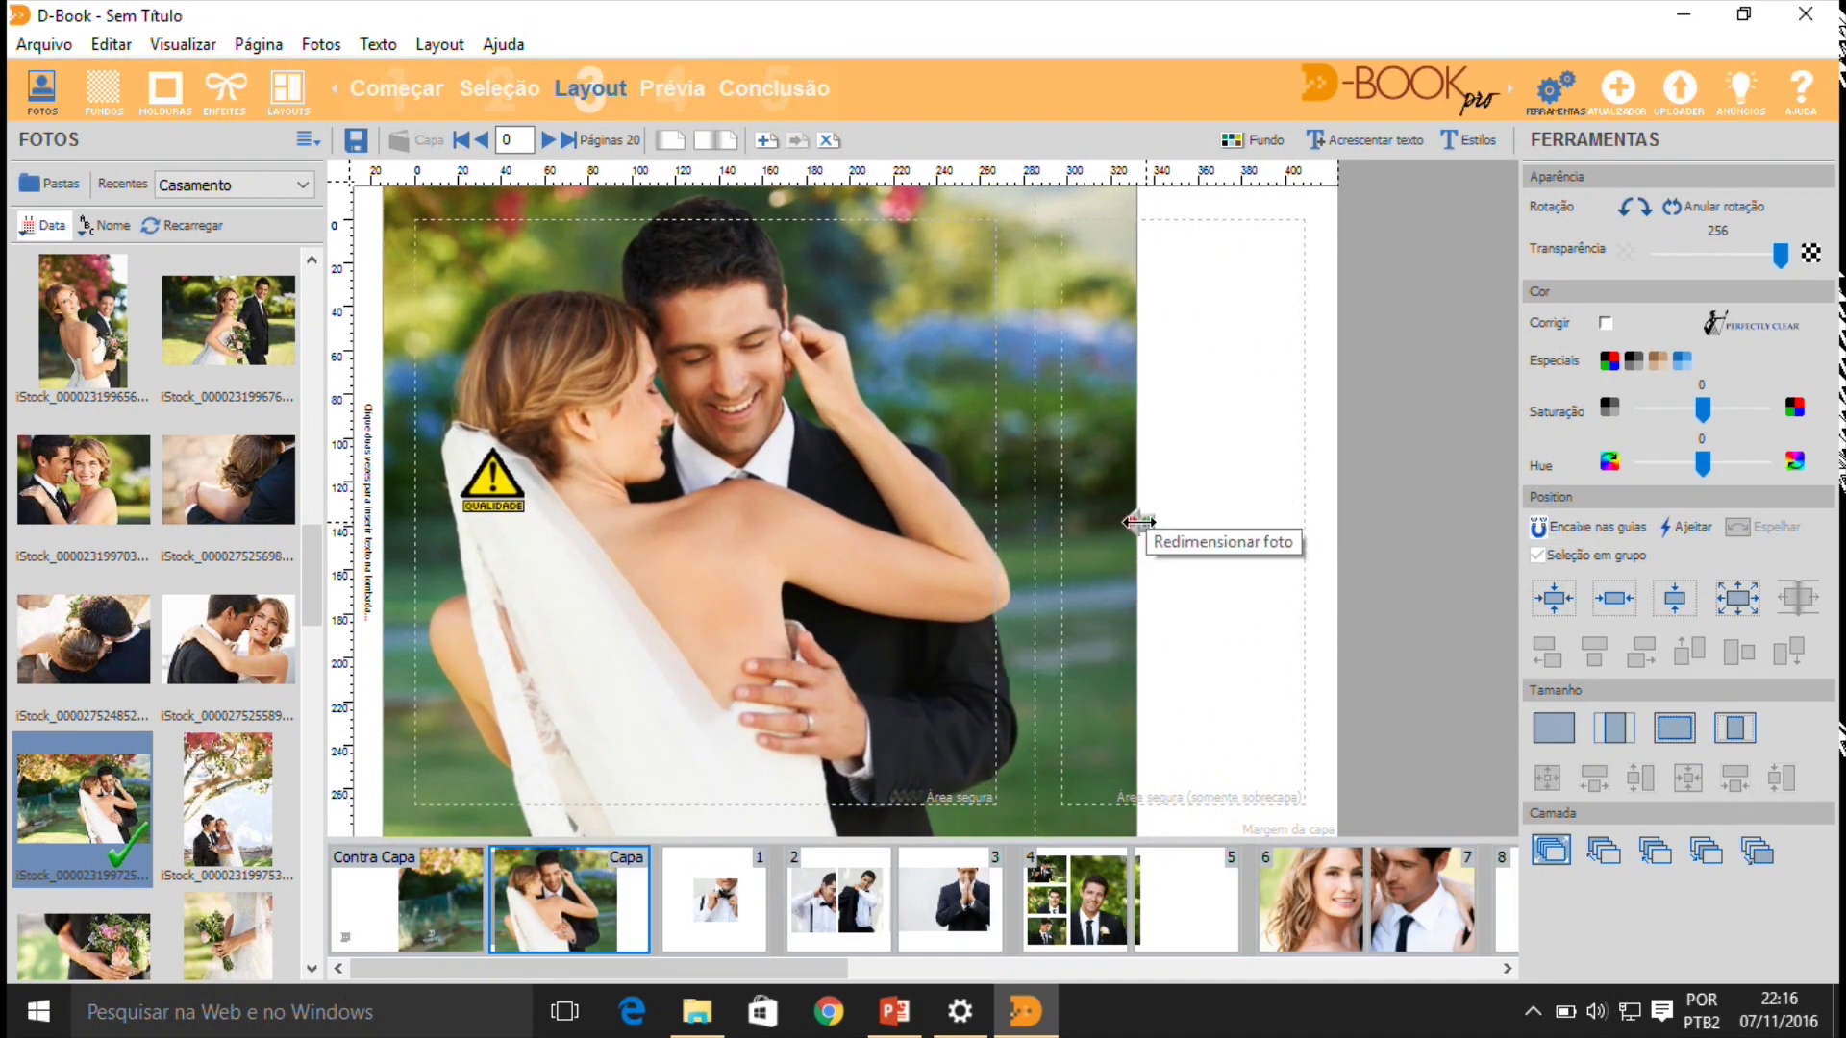
drag(1139, 522, 1306, 519)
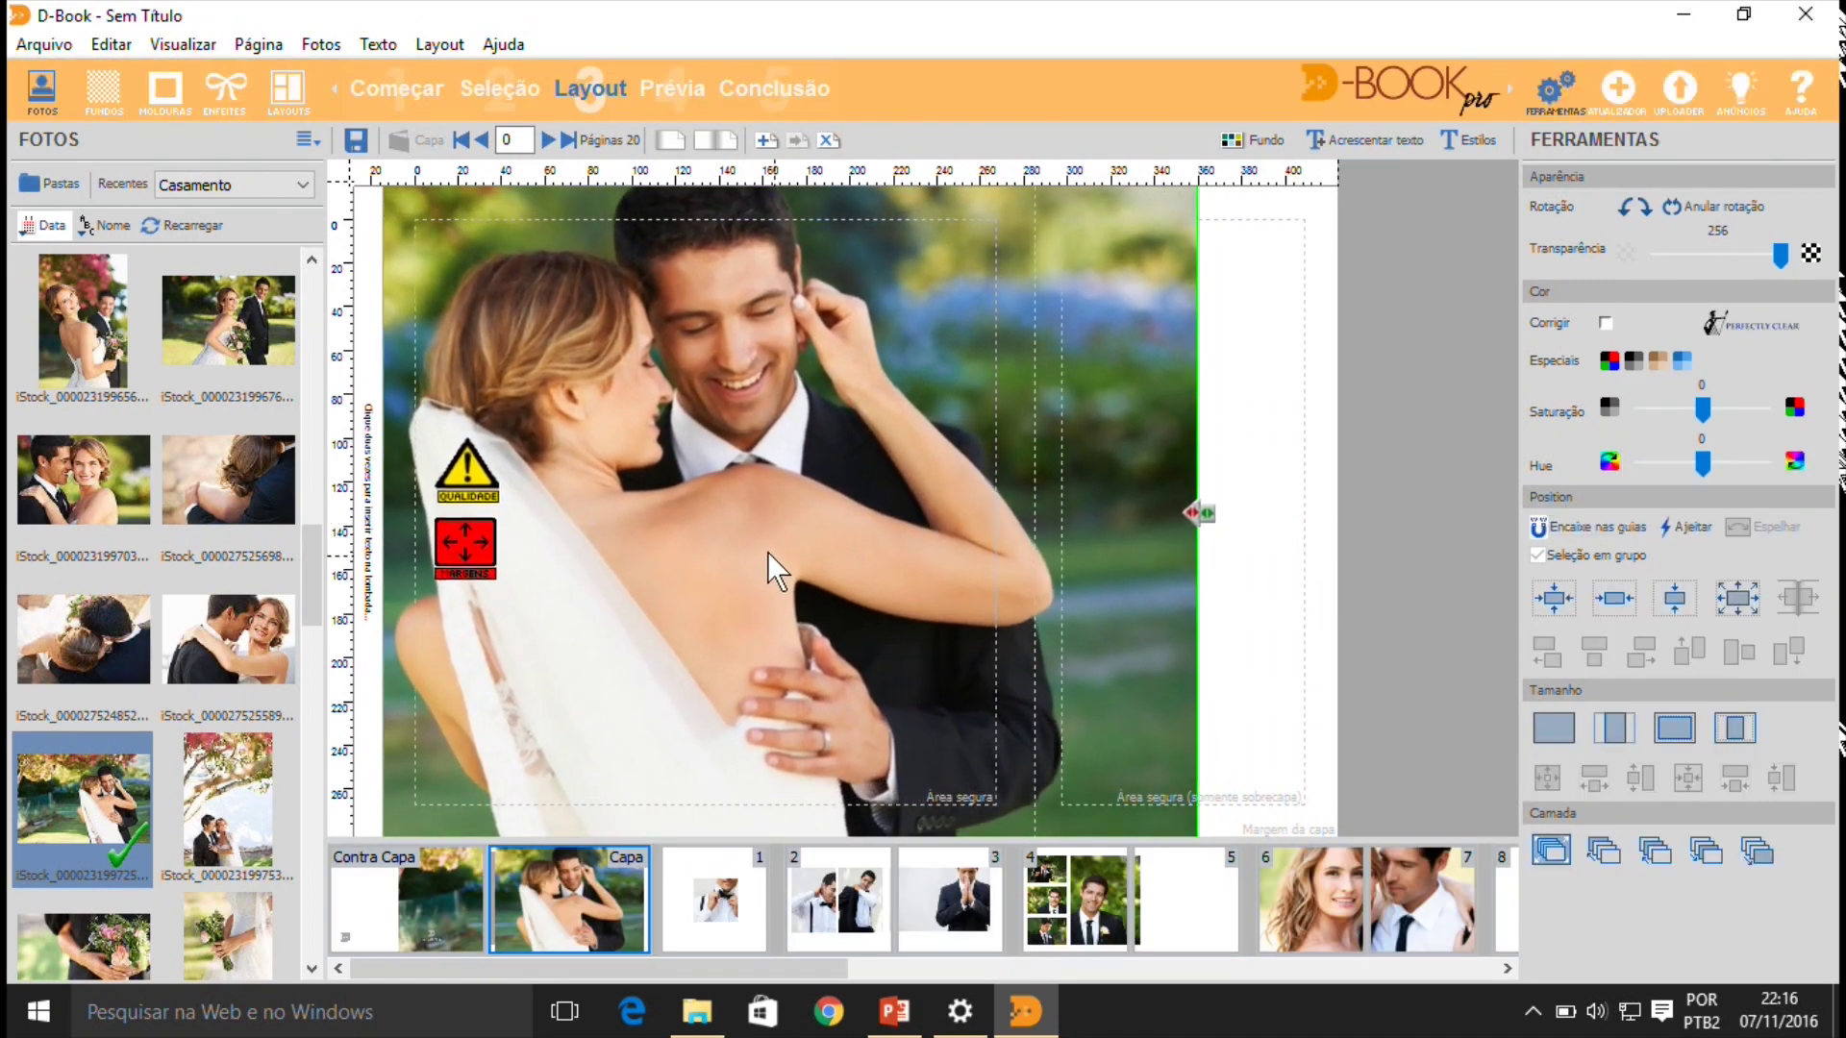
drag(1198, 509, 1028, 539)
- Pull the photo's outer edge on the back cover to the flap's fold line and preview the full cover
click(453, 885)
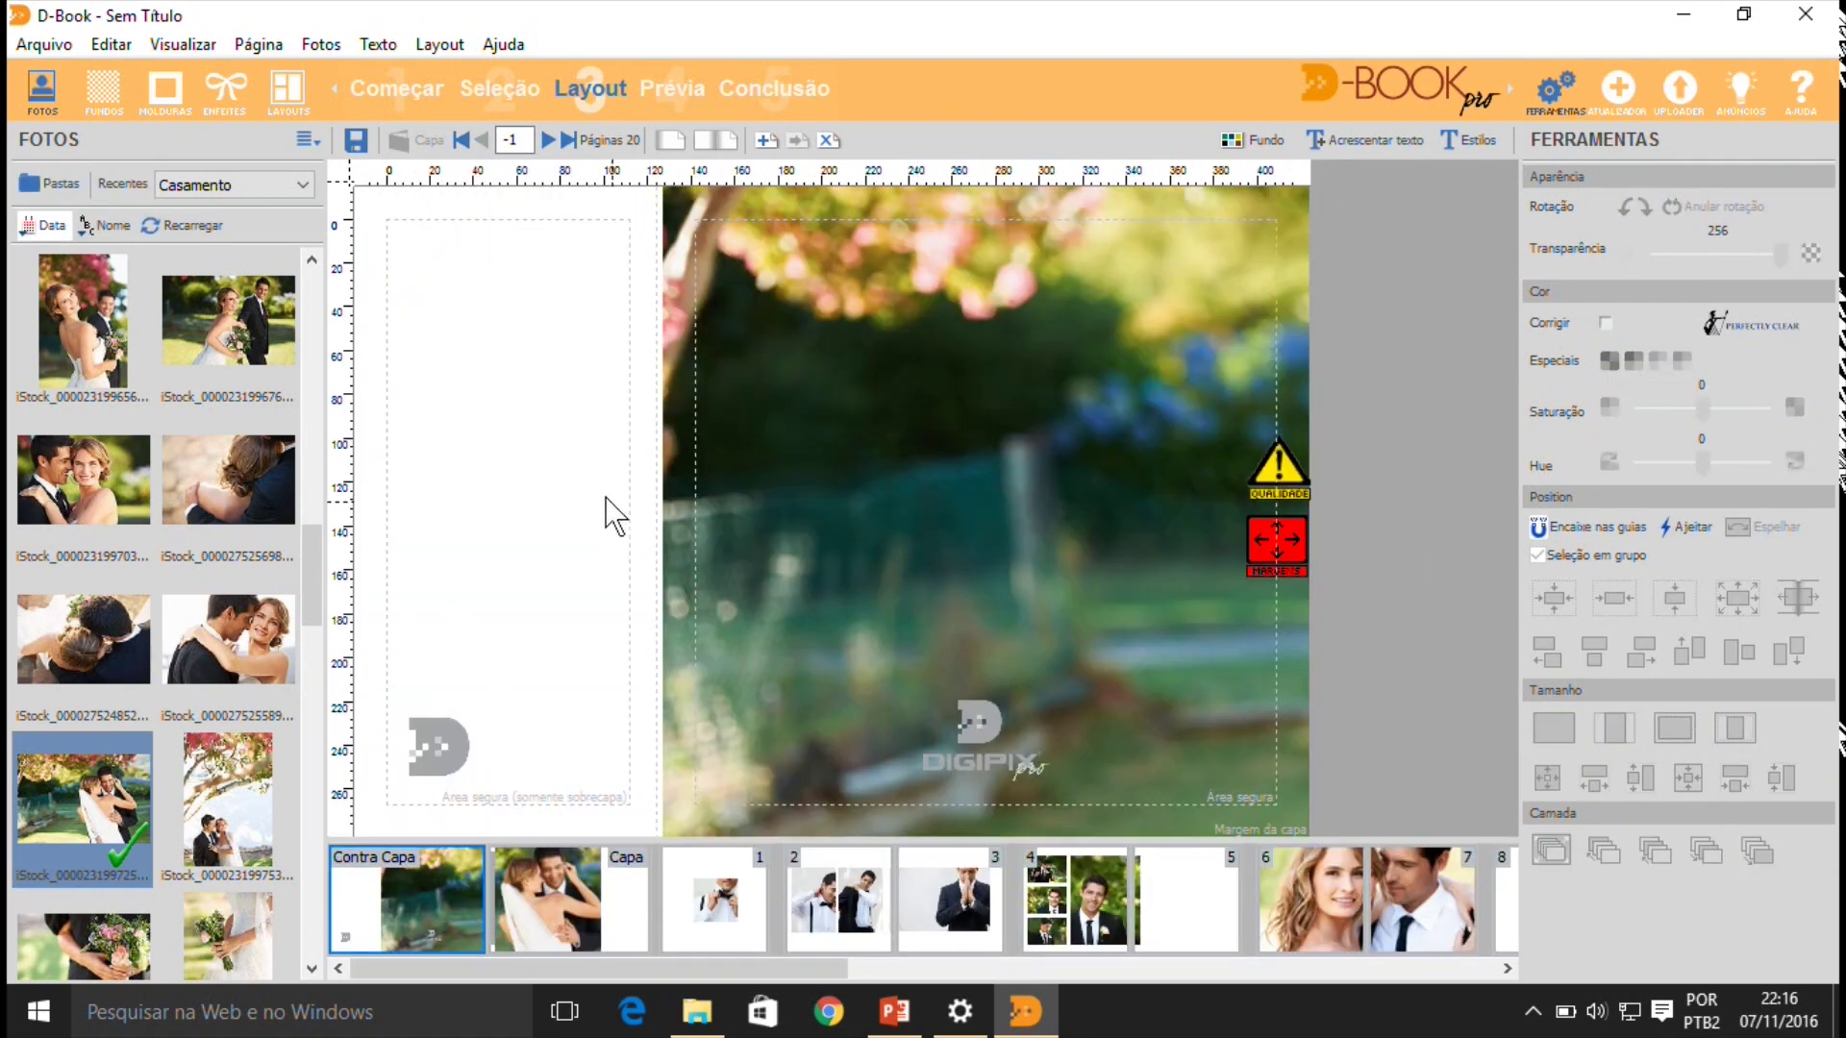
click(786, 447)
drag(639, 506, 646, 509)
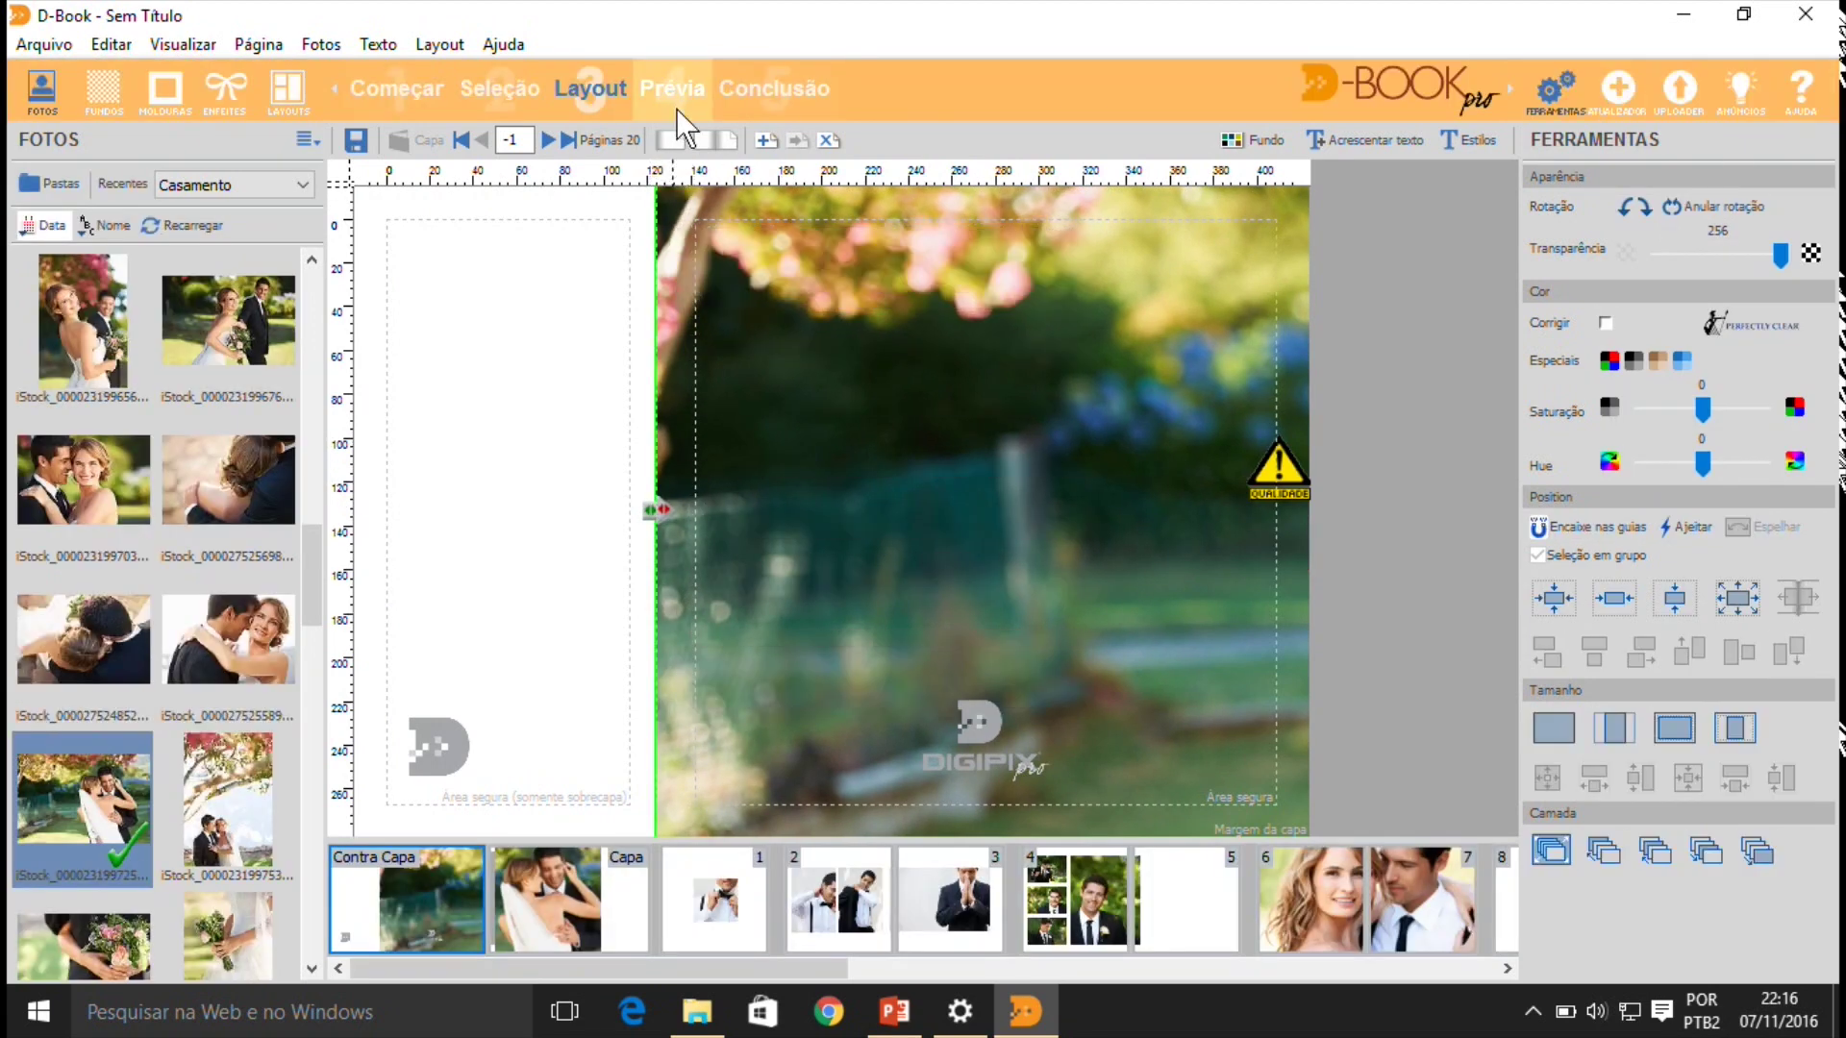
click(677, 105)
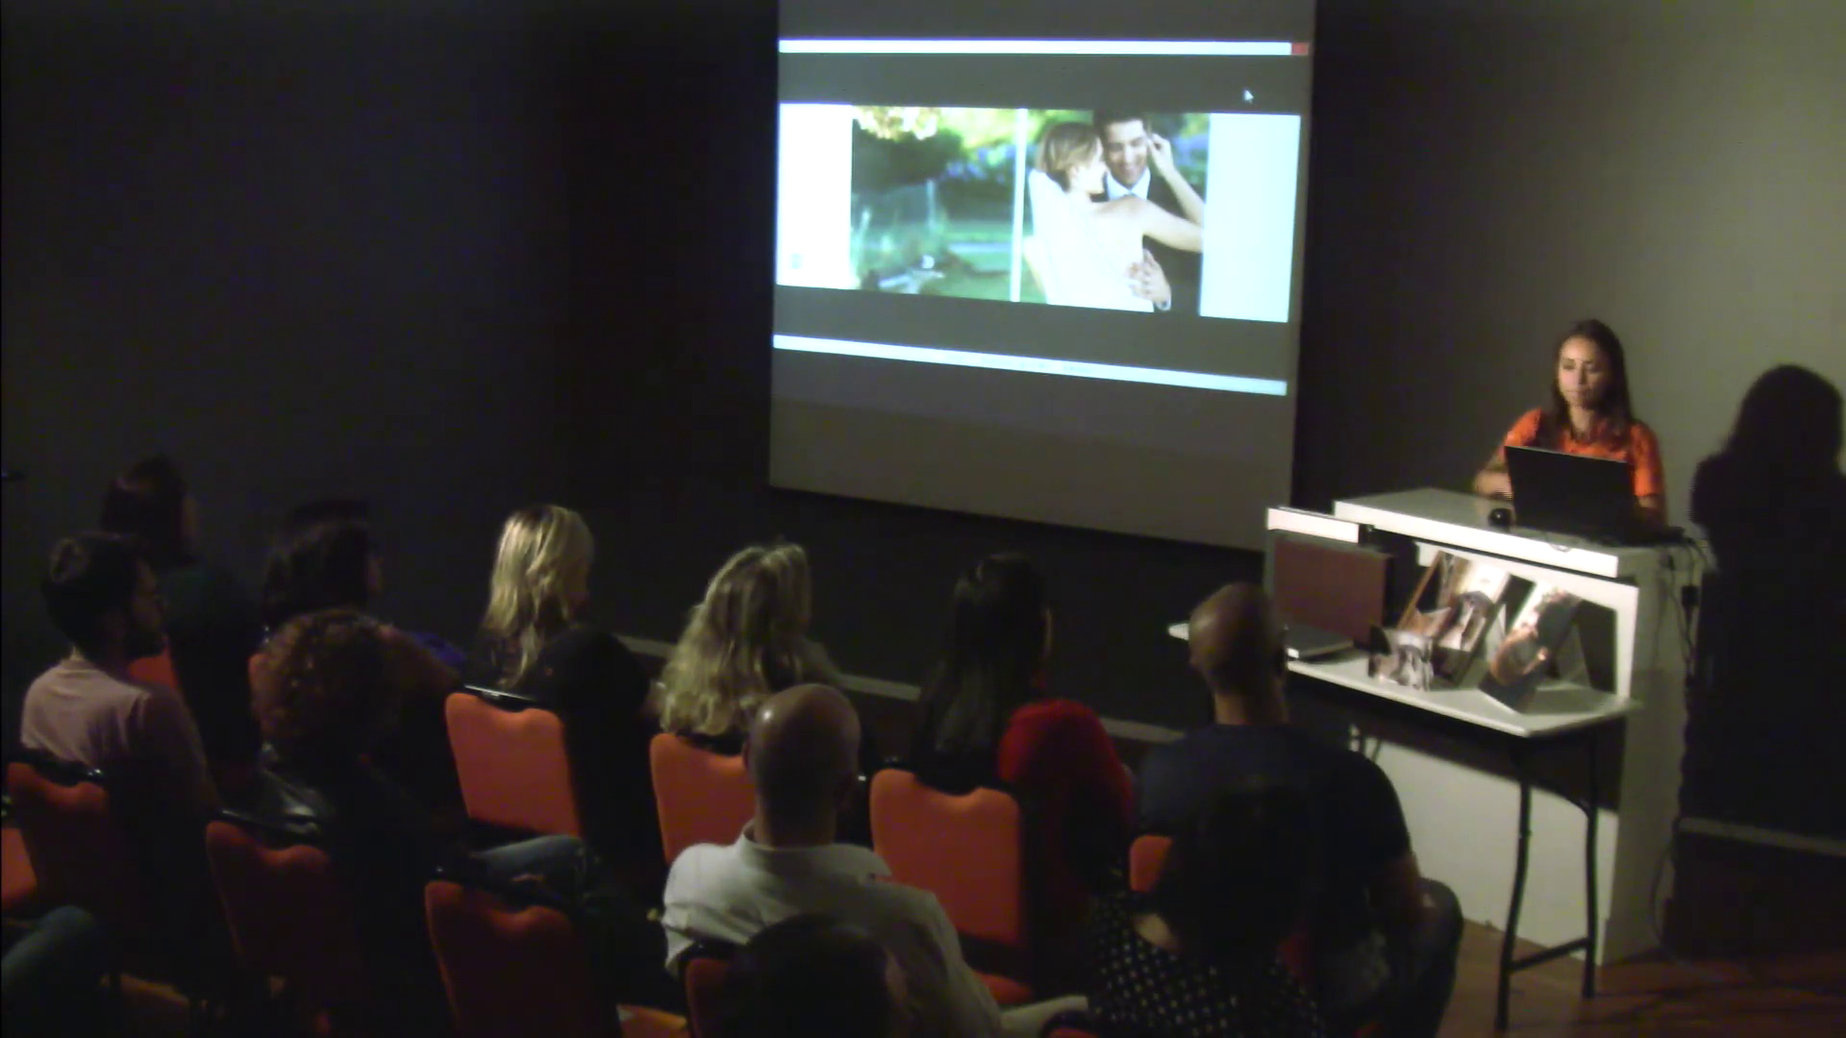
click(1299, 48)
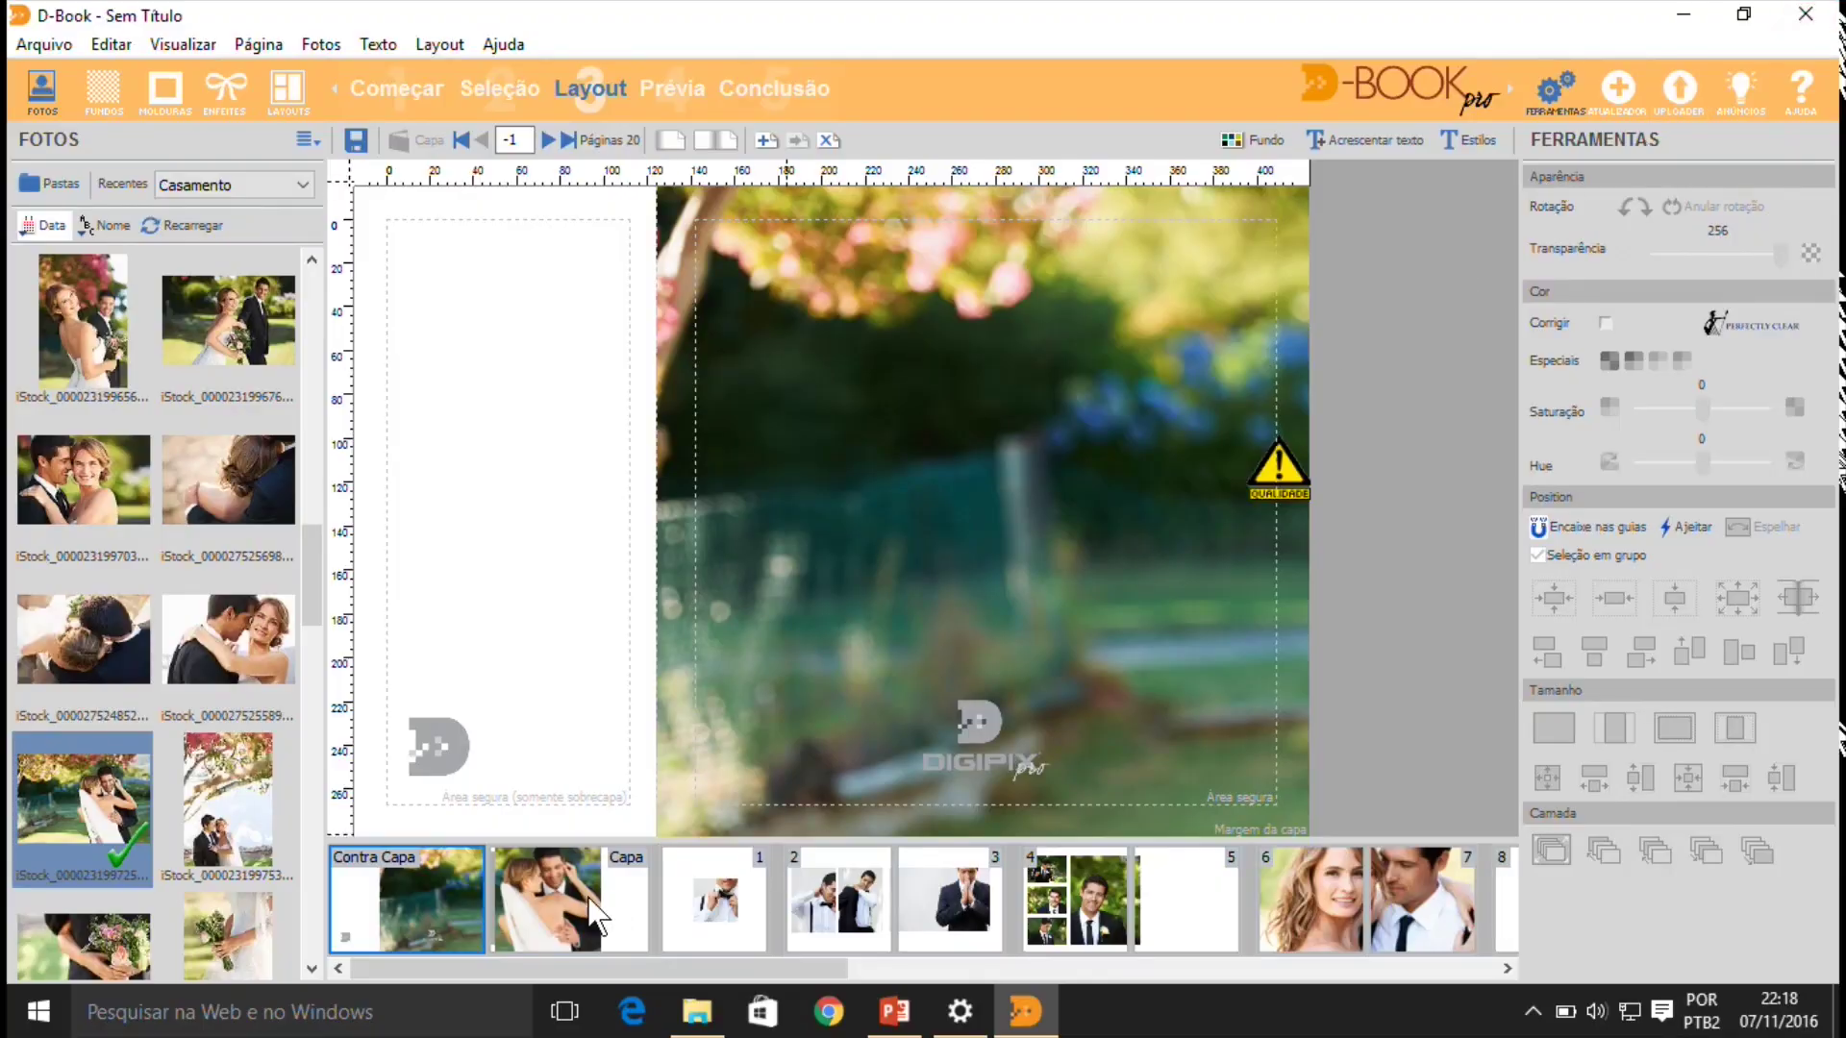
- Add the text "lombada" to the spine of the cover
click(576, 913)
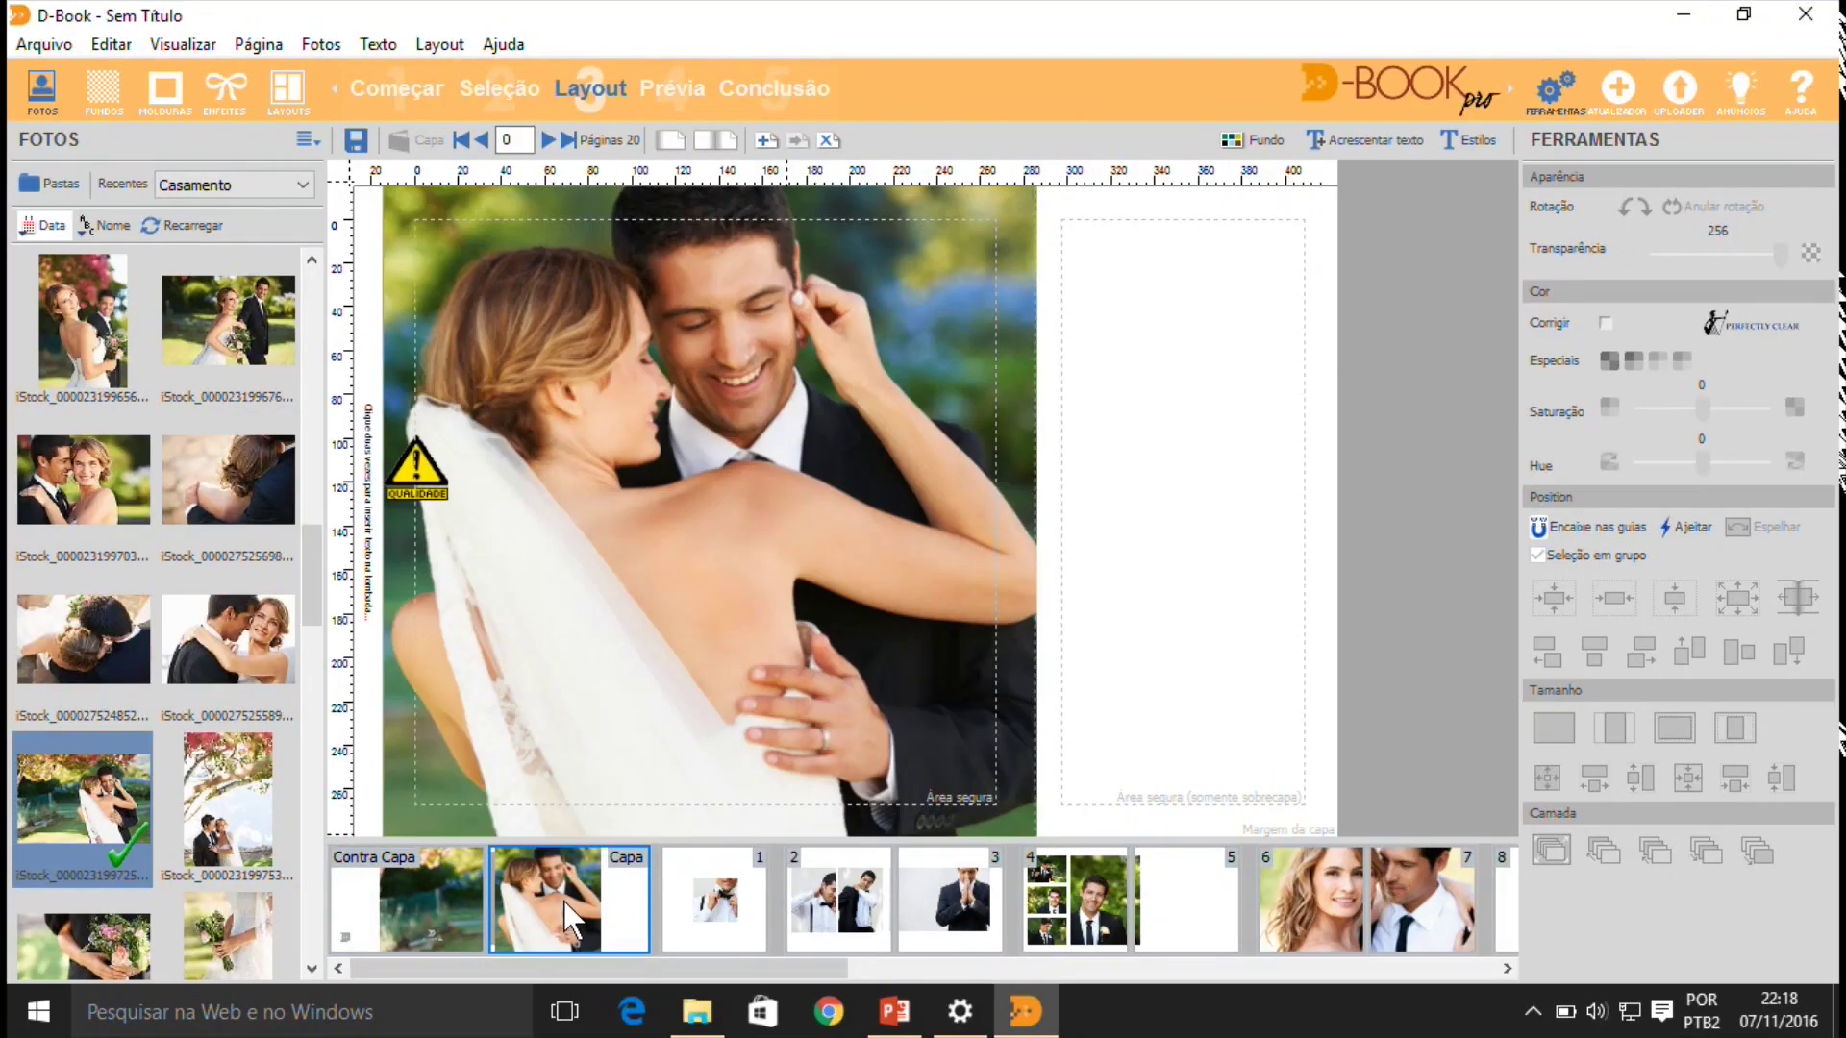
double_click(367, 435)
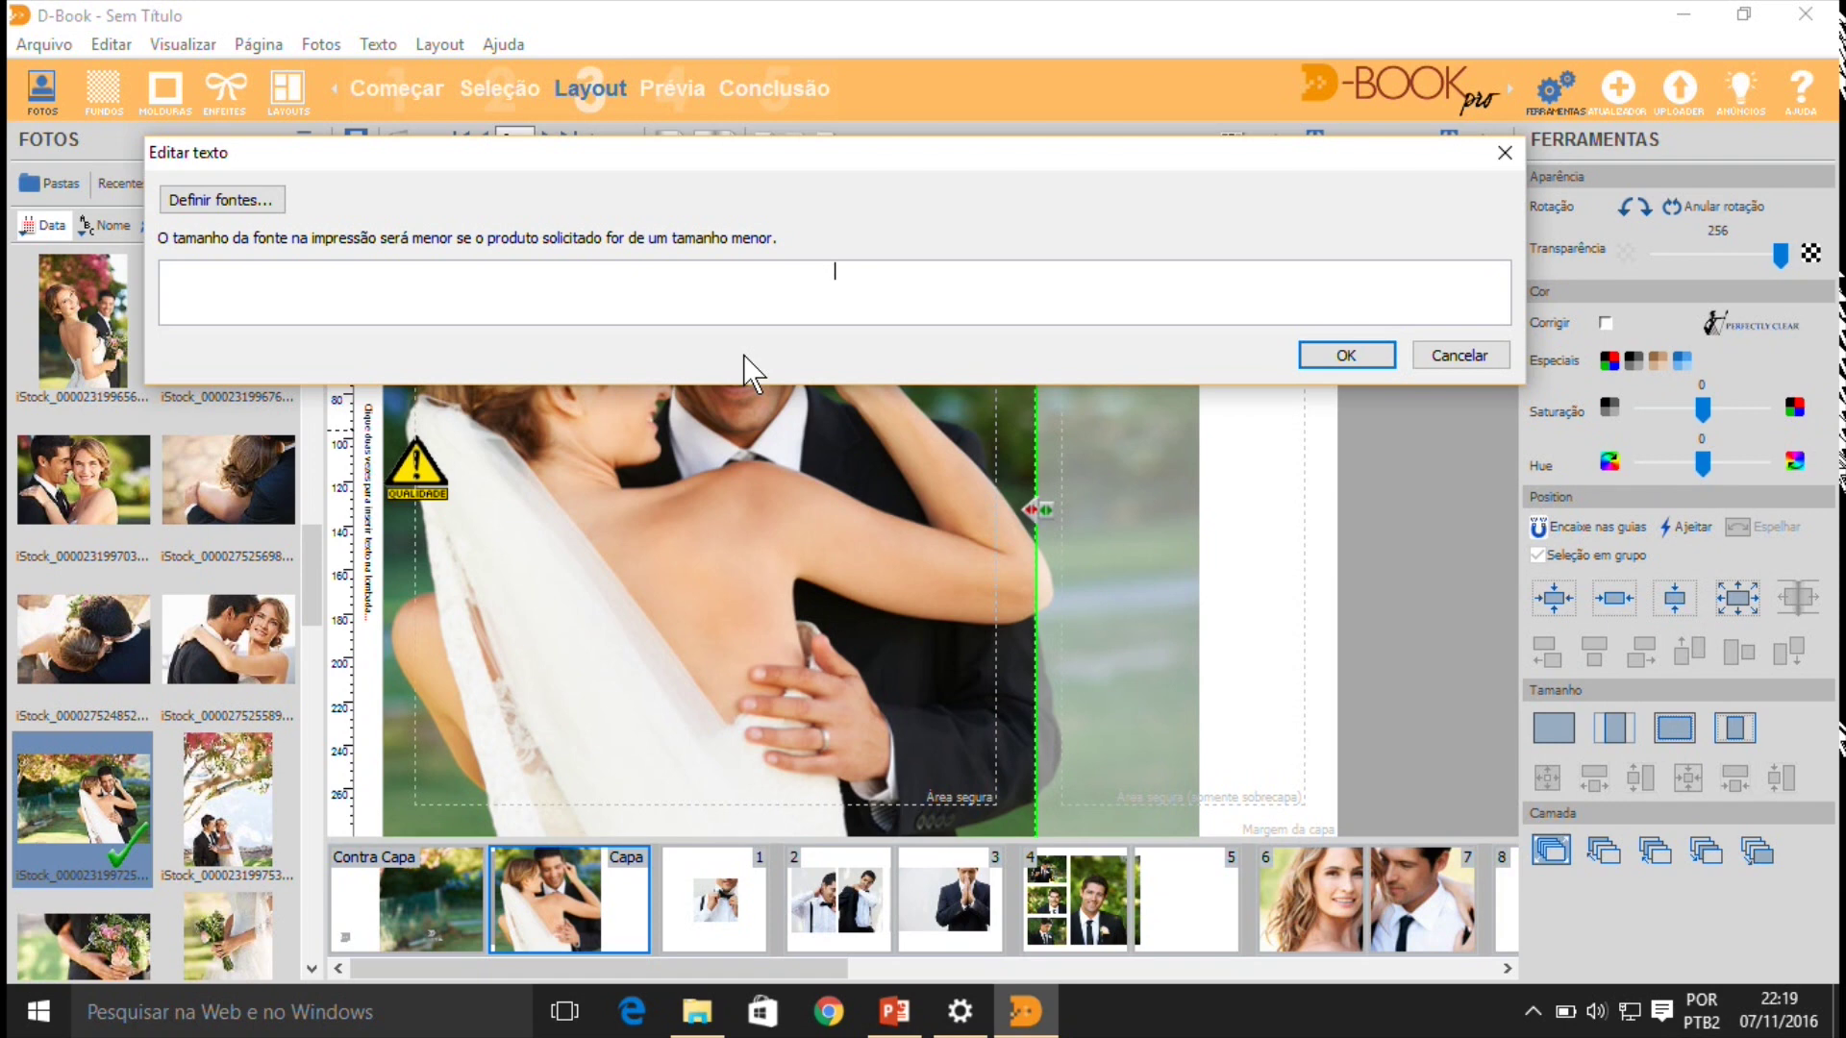
text(lombada)
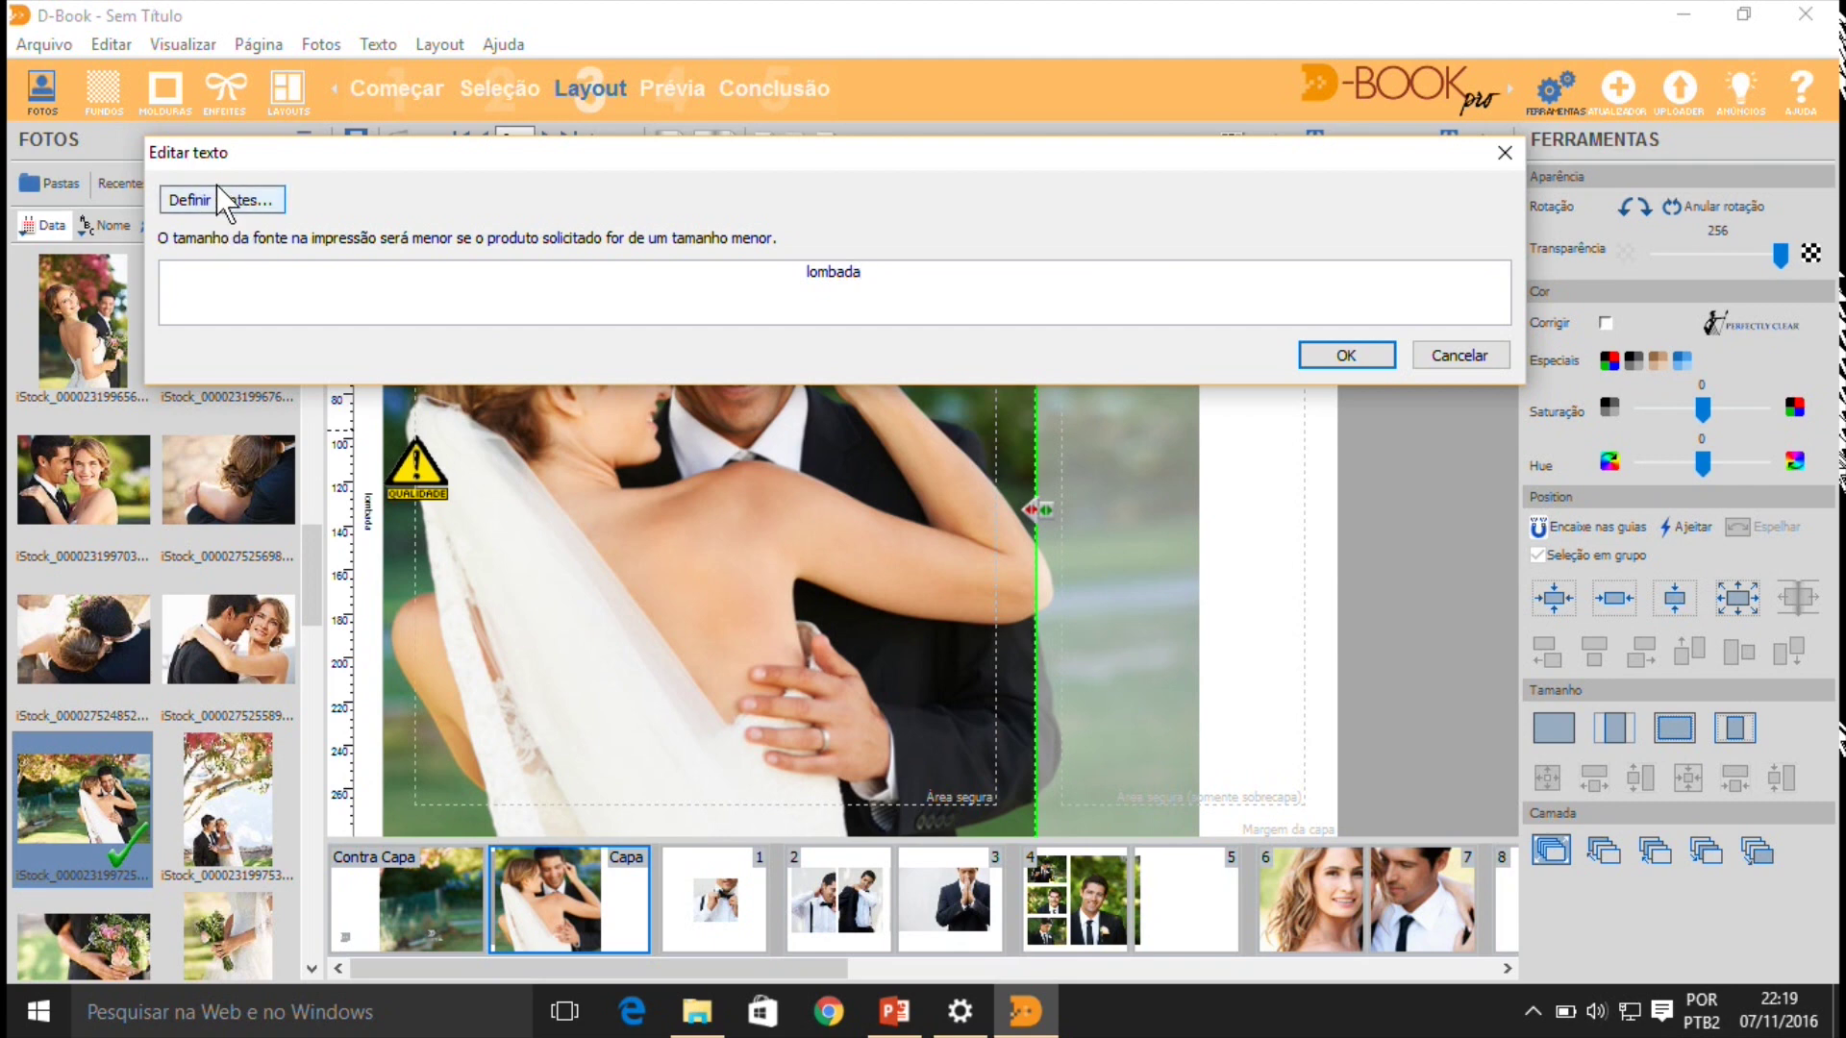
click(1309, 354)
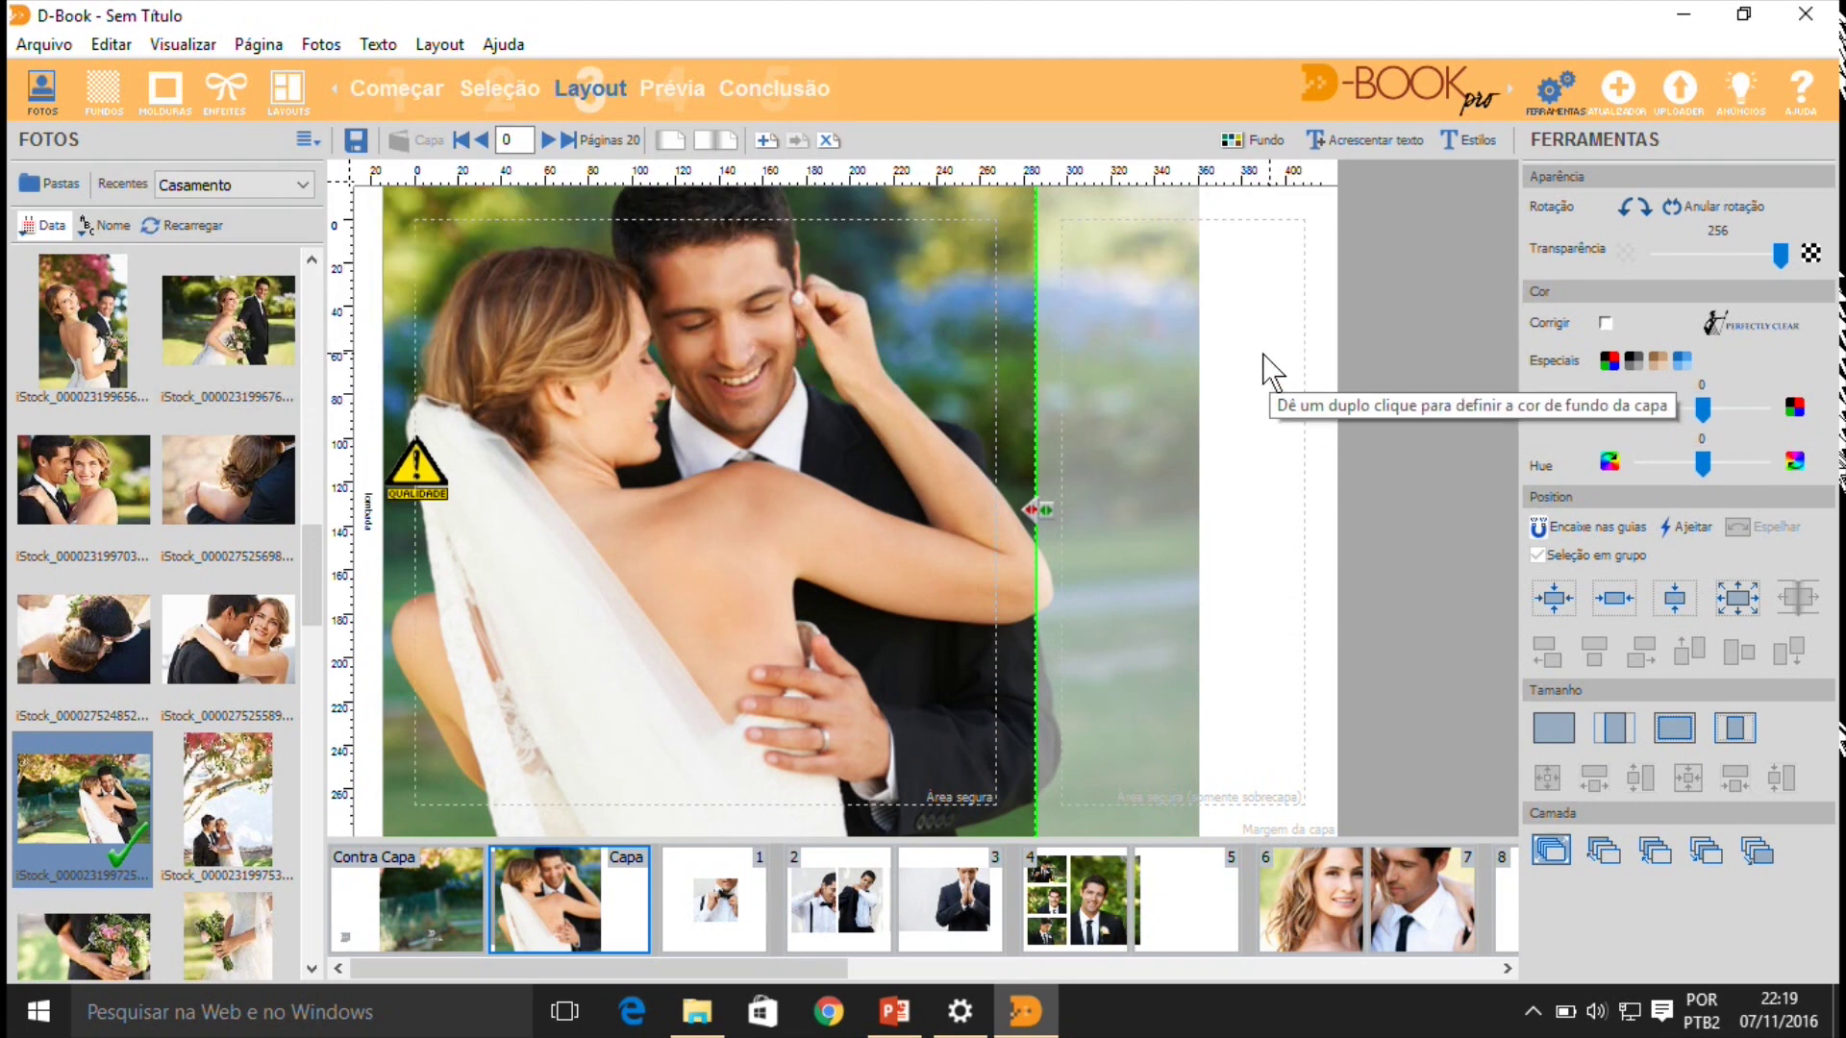
- Set the cover's background colour to the suggested grey-green and preview the full cover
click(1250, 145)
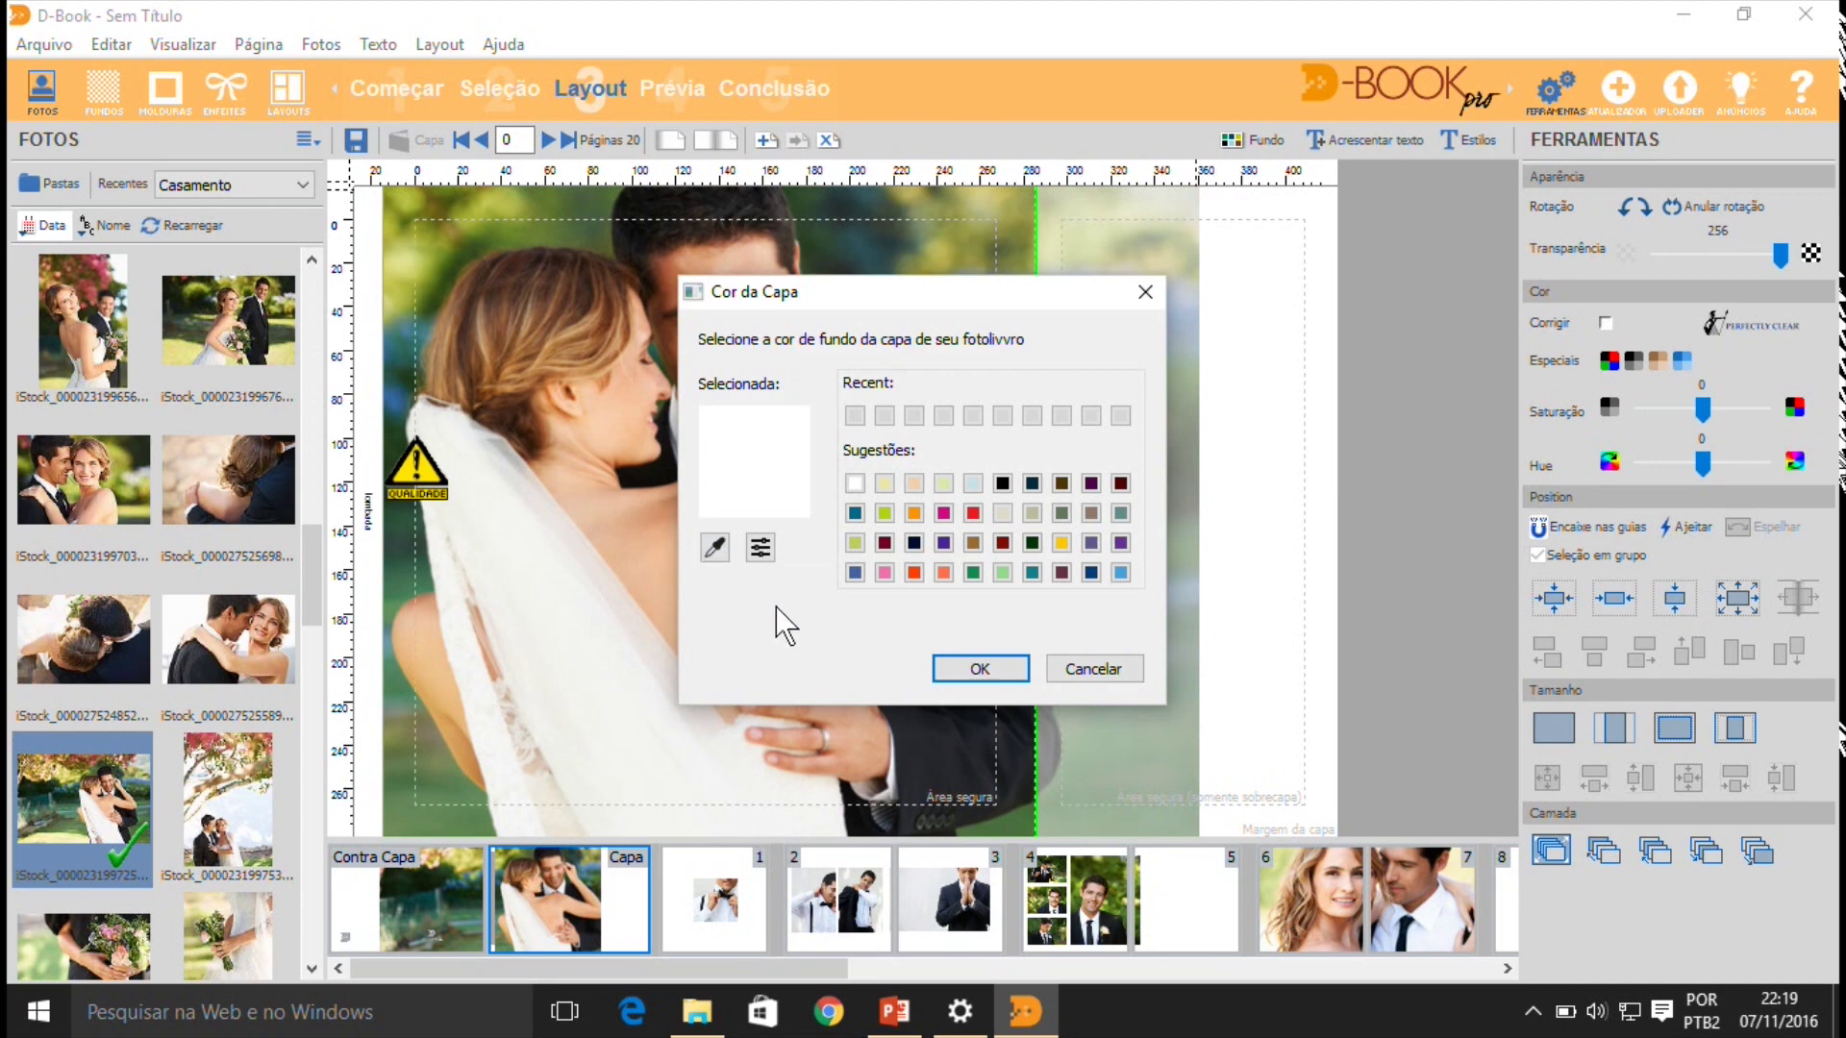
click(1062, 514)
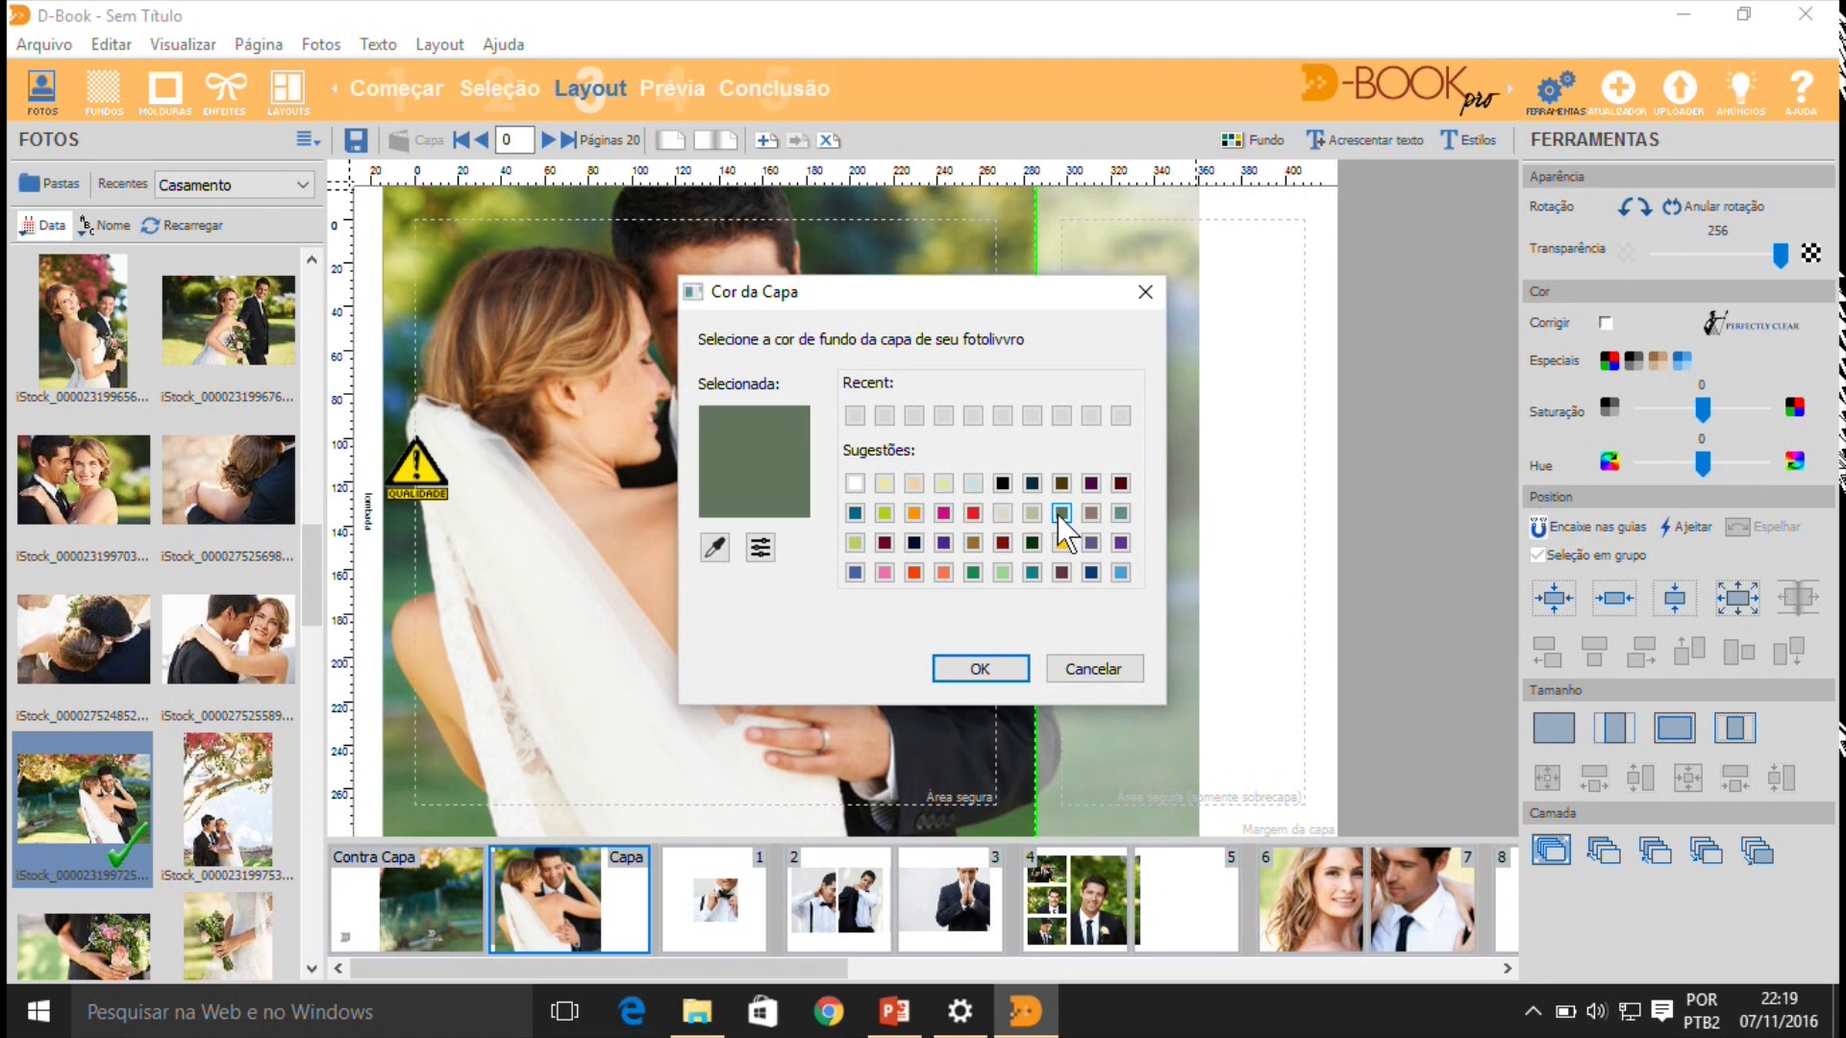
click(995, 663)
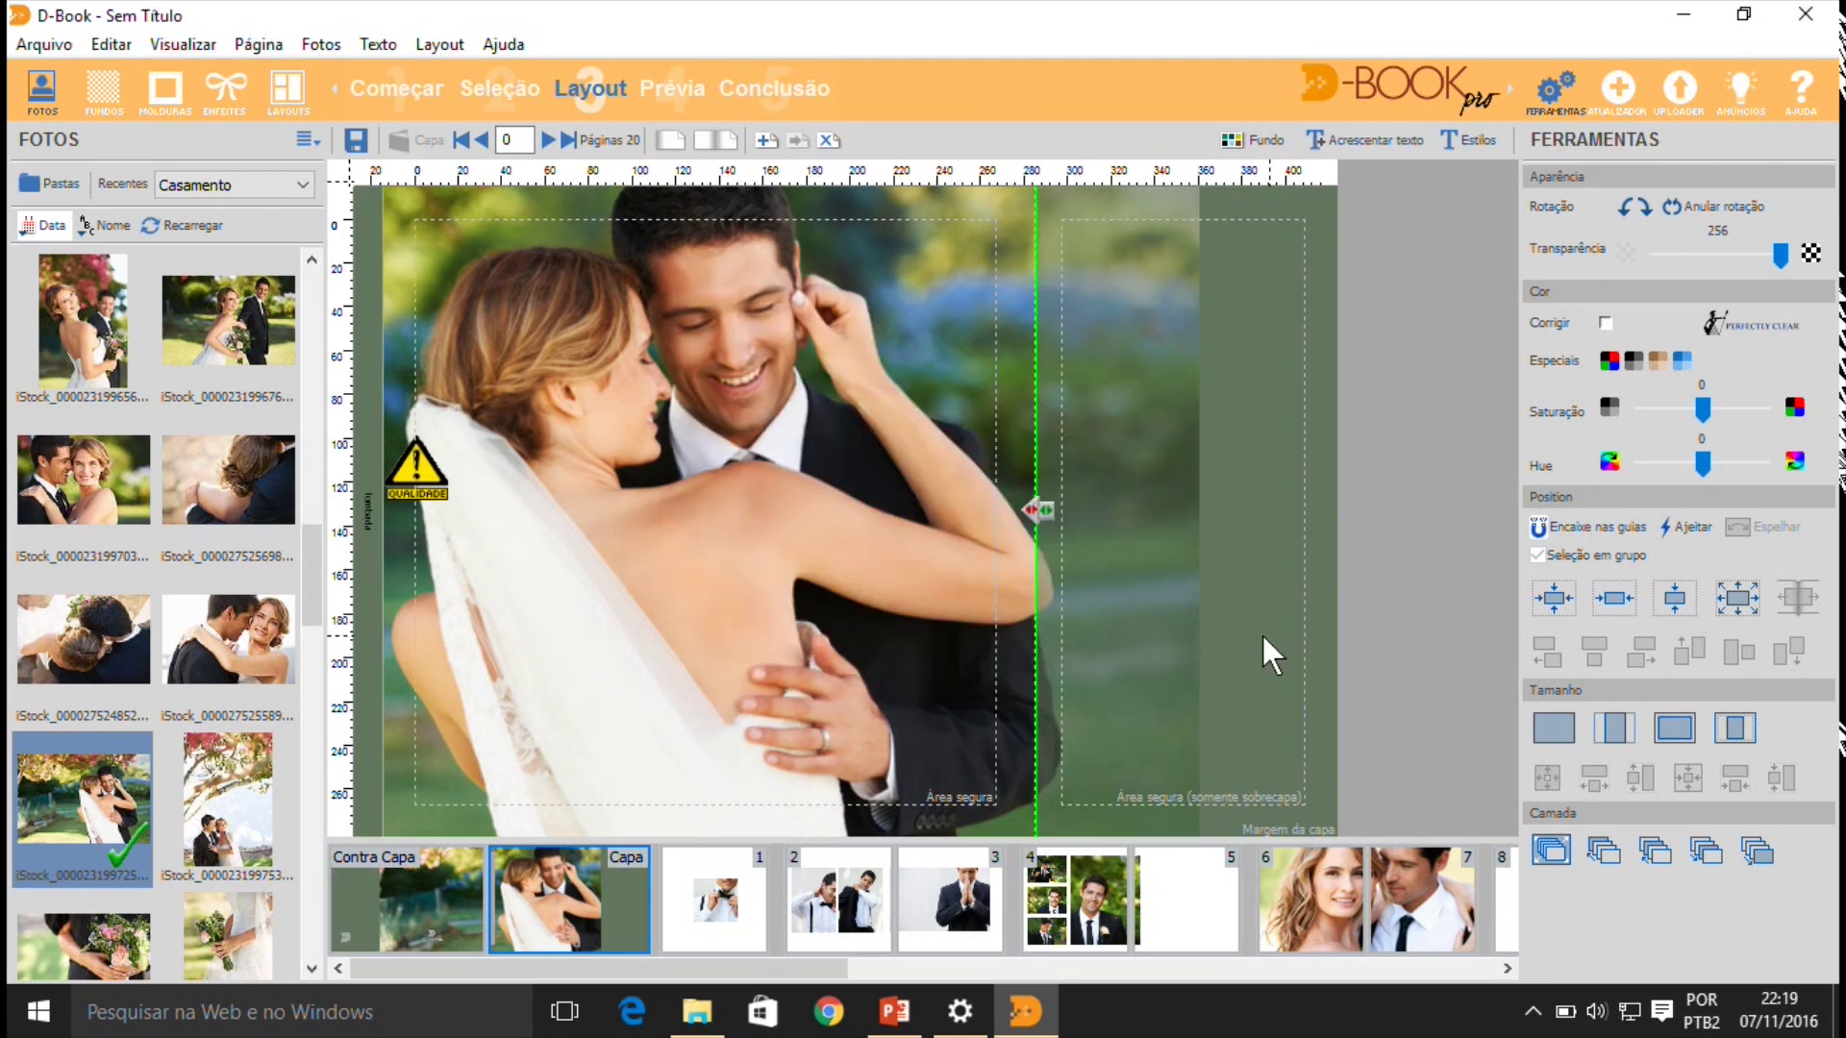
click(667, 88)
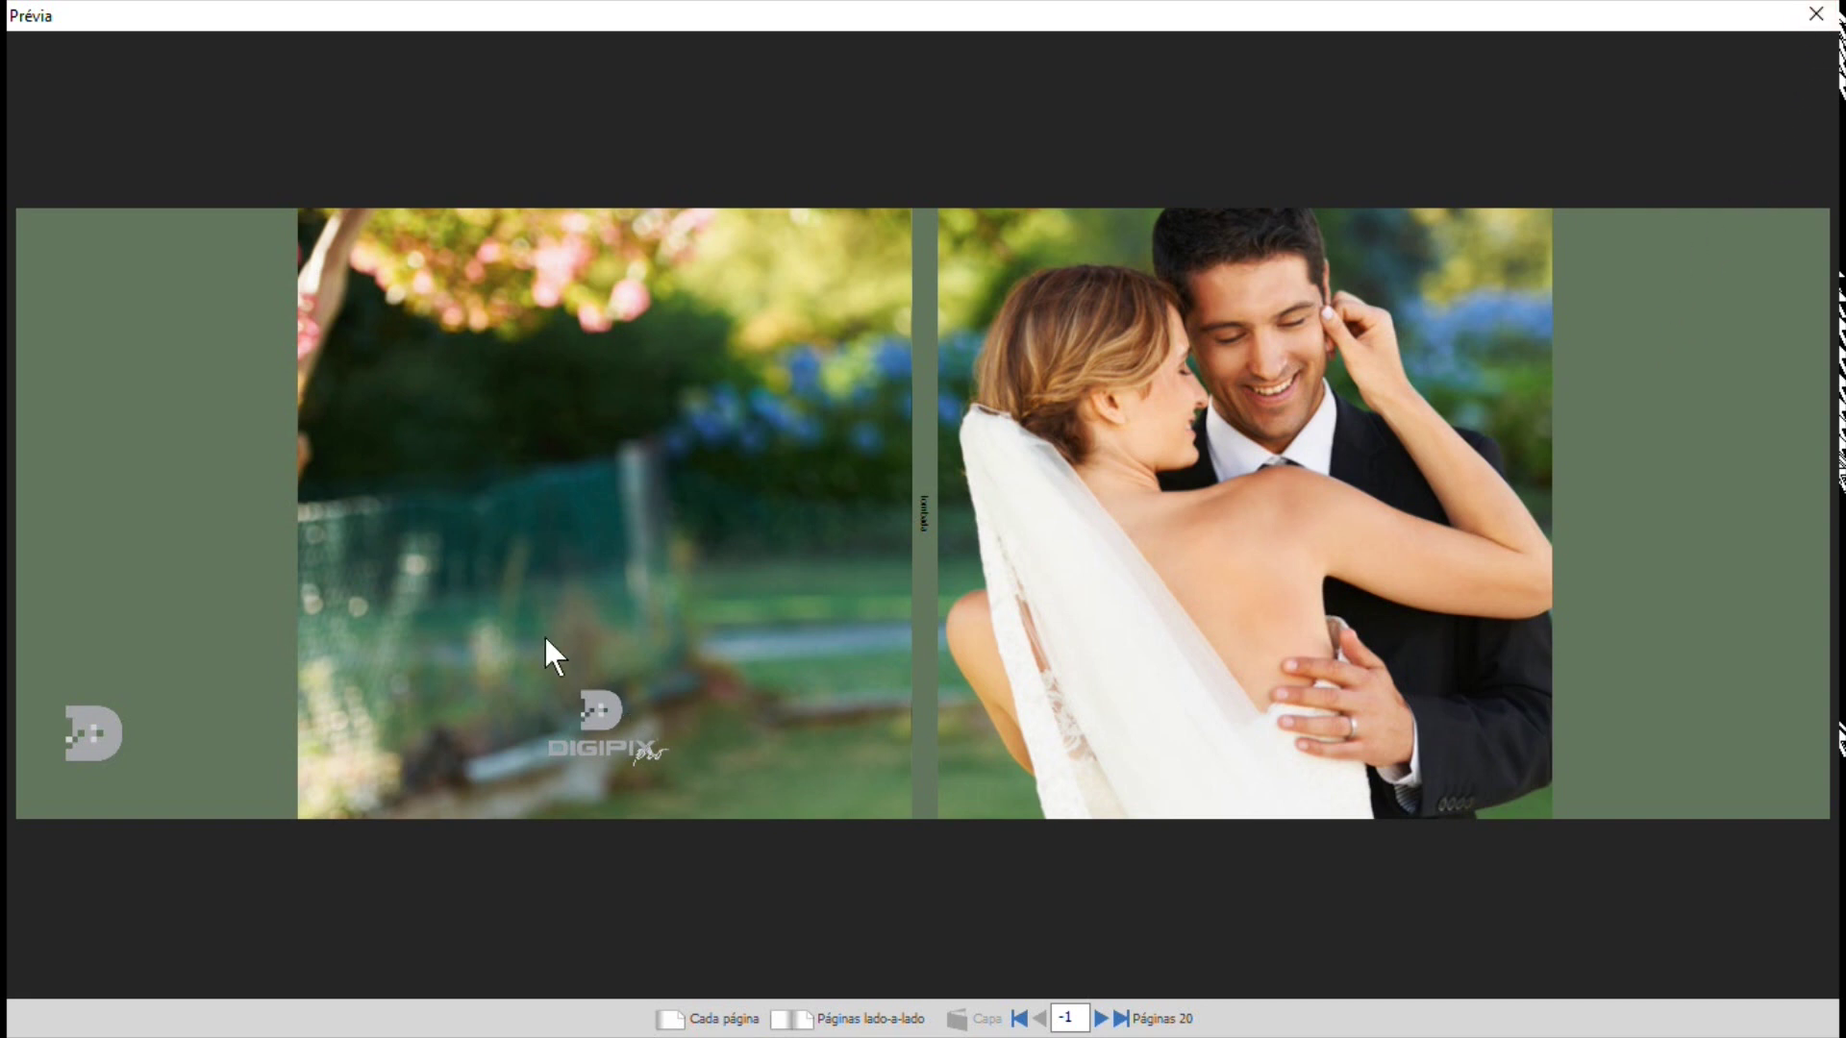
click(1810, 29)
- Try to delete the DIGIPIX pro logo from the back cover photo, and delete the logo on the back flap
click(967, 717)
key(Delete)
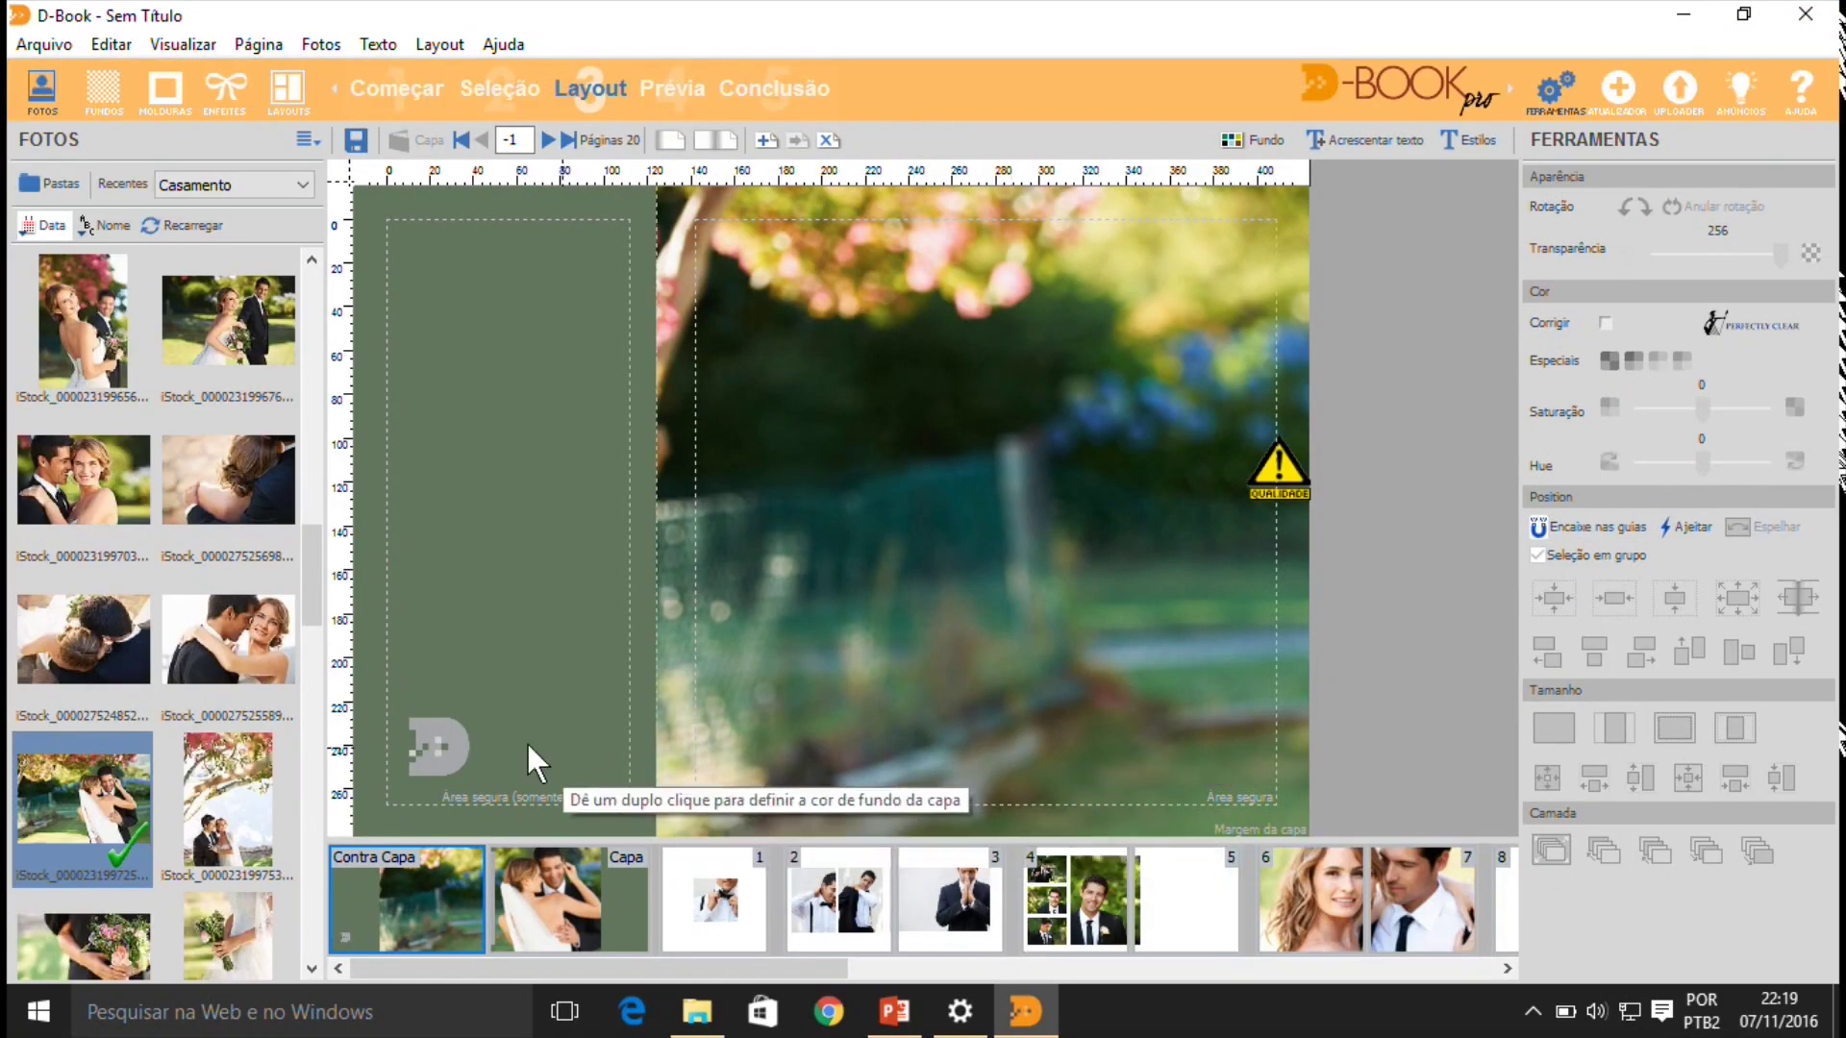
click(438, 742)
key(Delete)
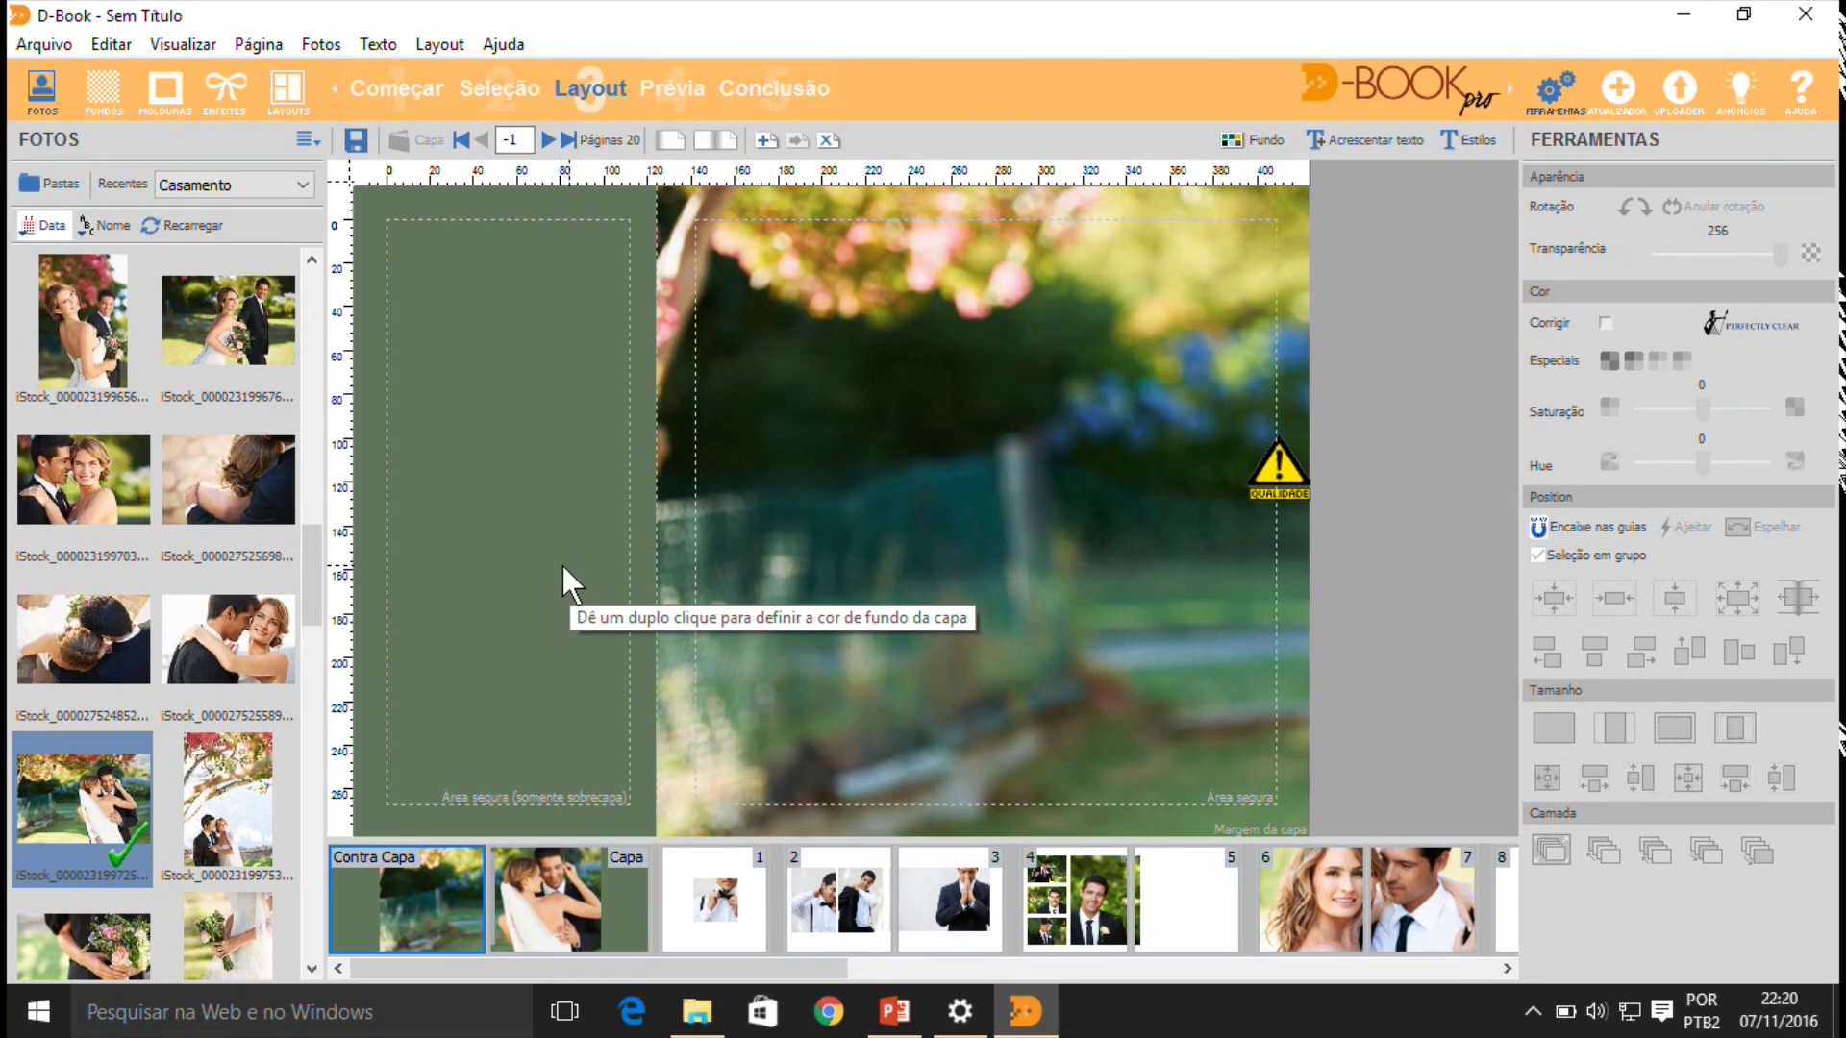
- Return to the front cover and save the project on the desktop (Área de Trabalho) as "Projetog"
click(539, 865)
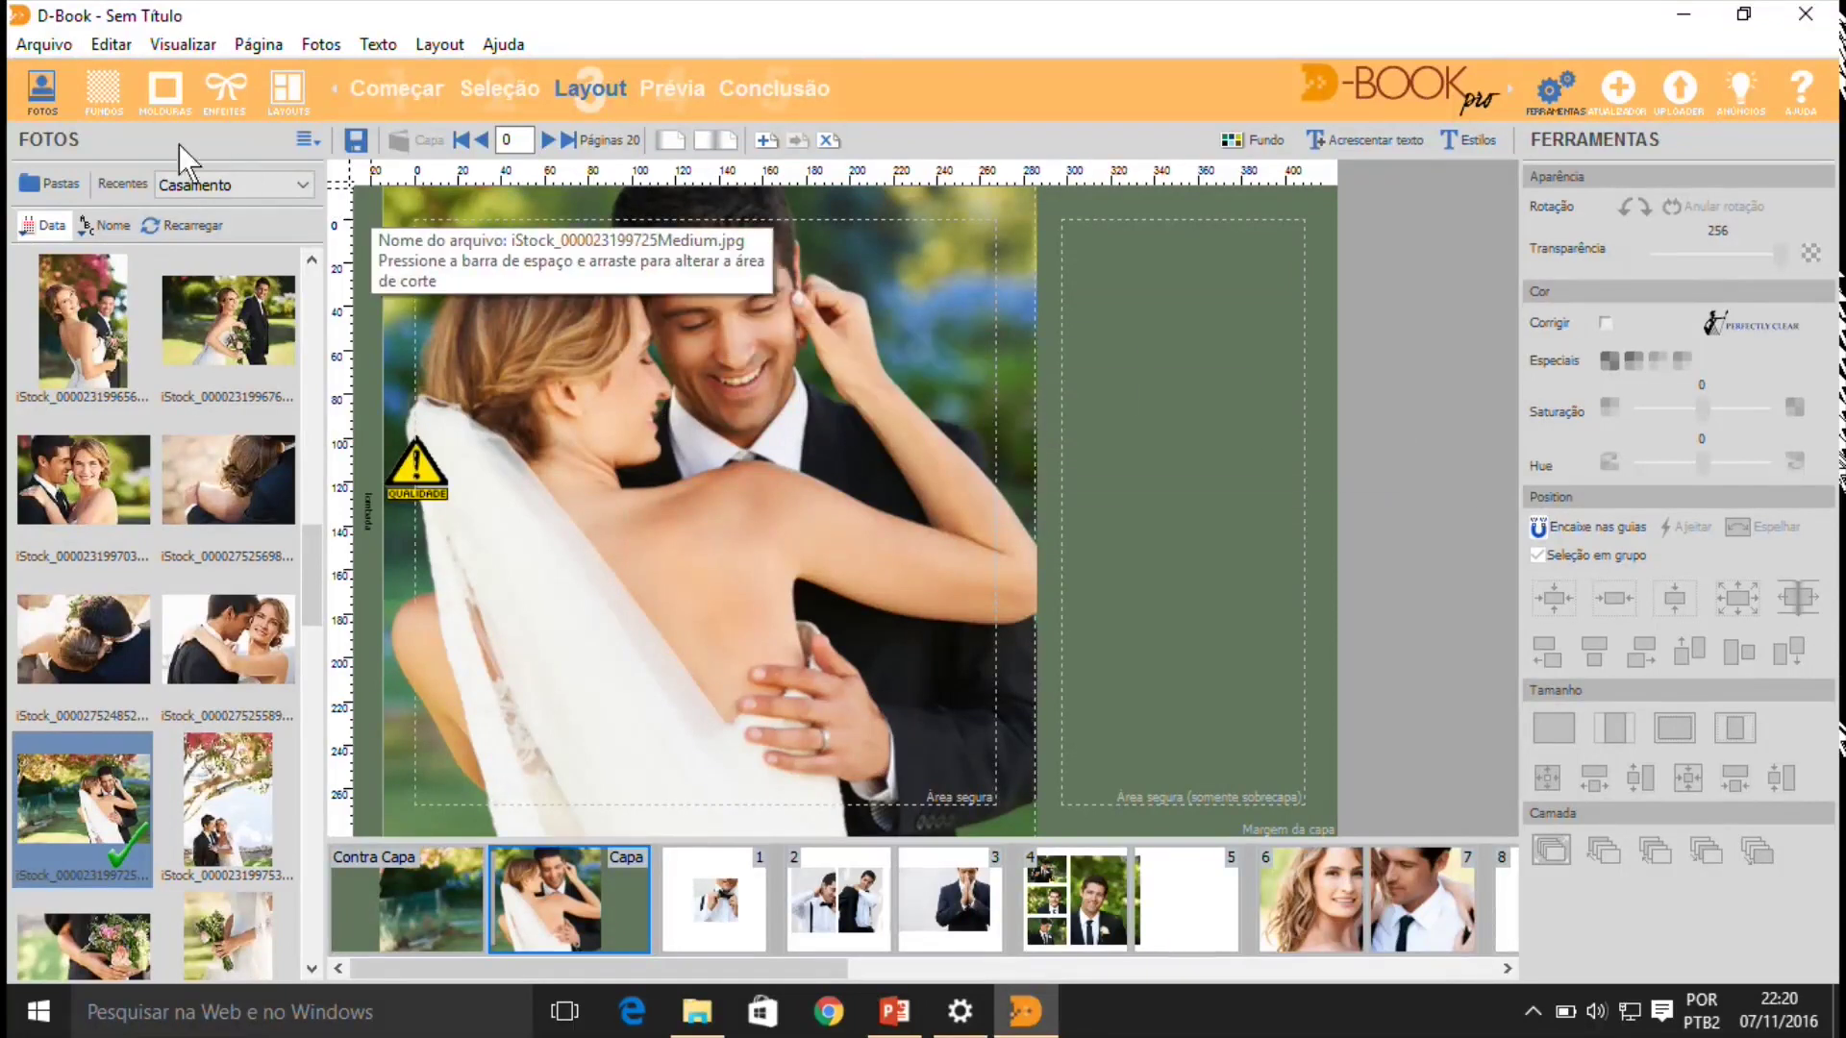
click(43, 44)
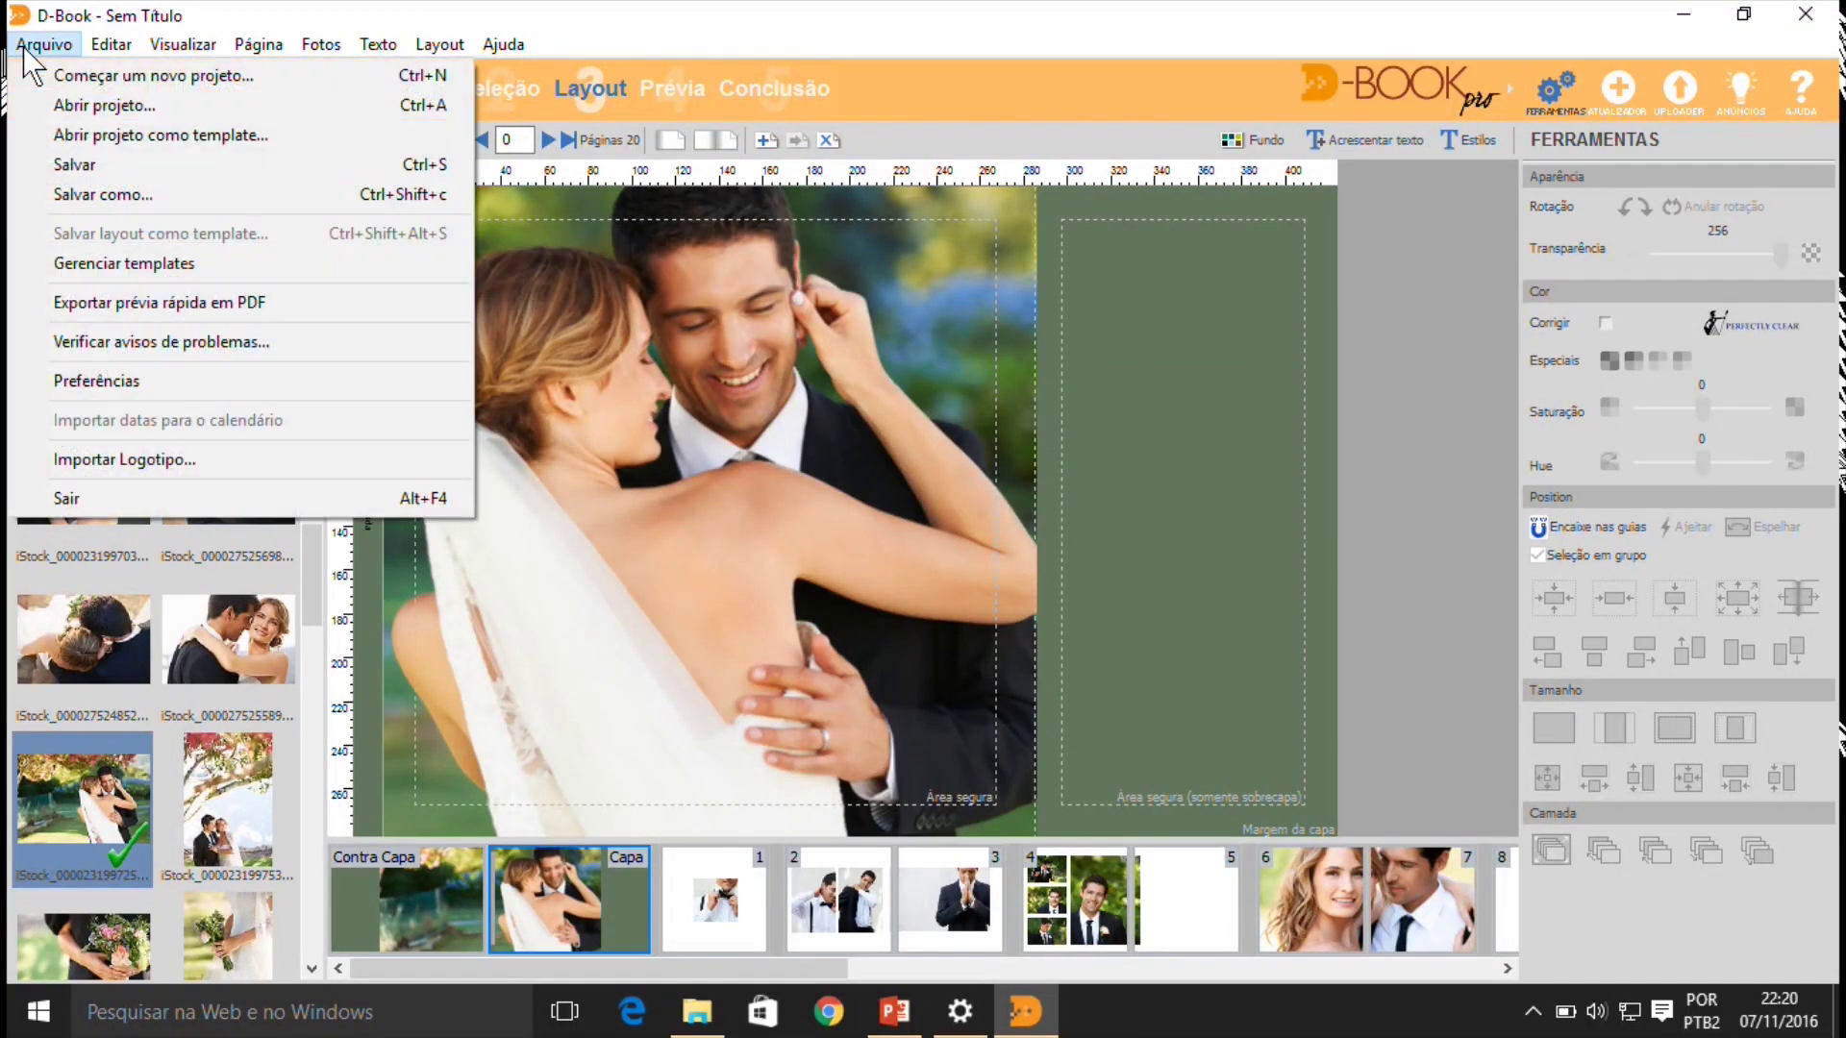
click(61, 165)
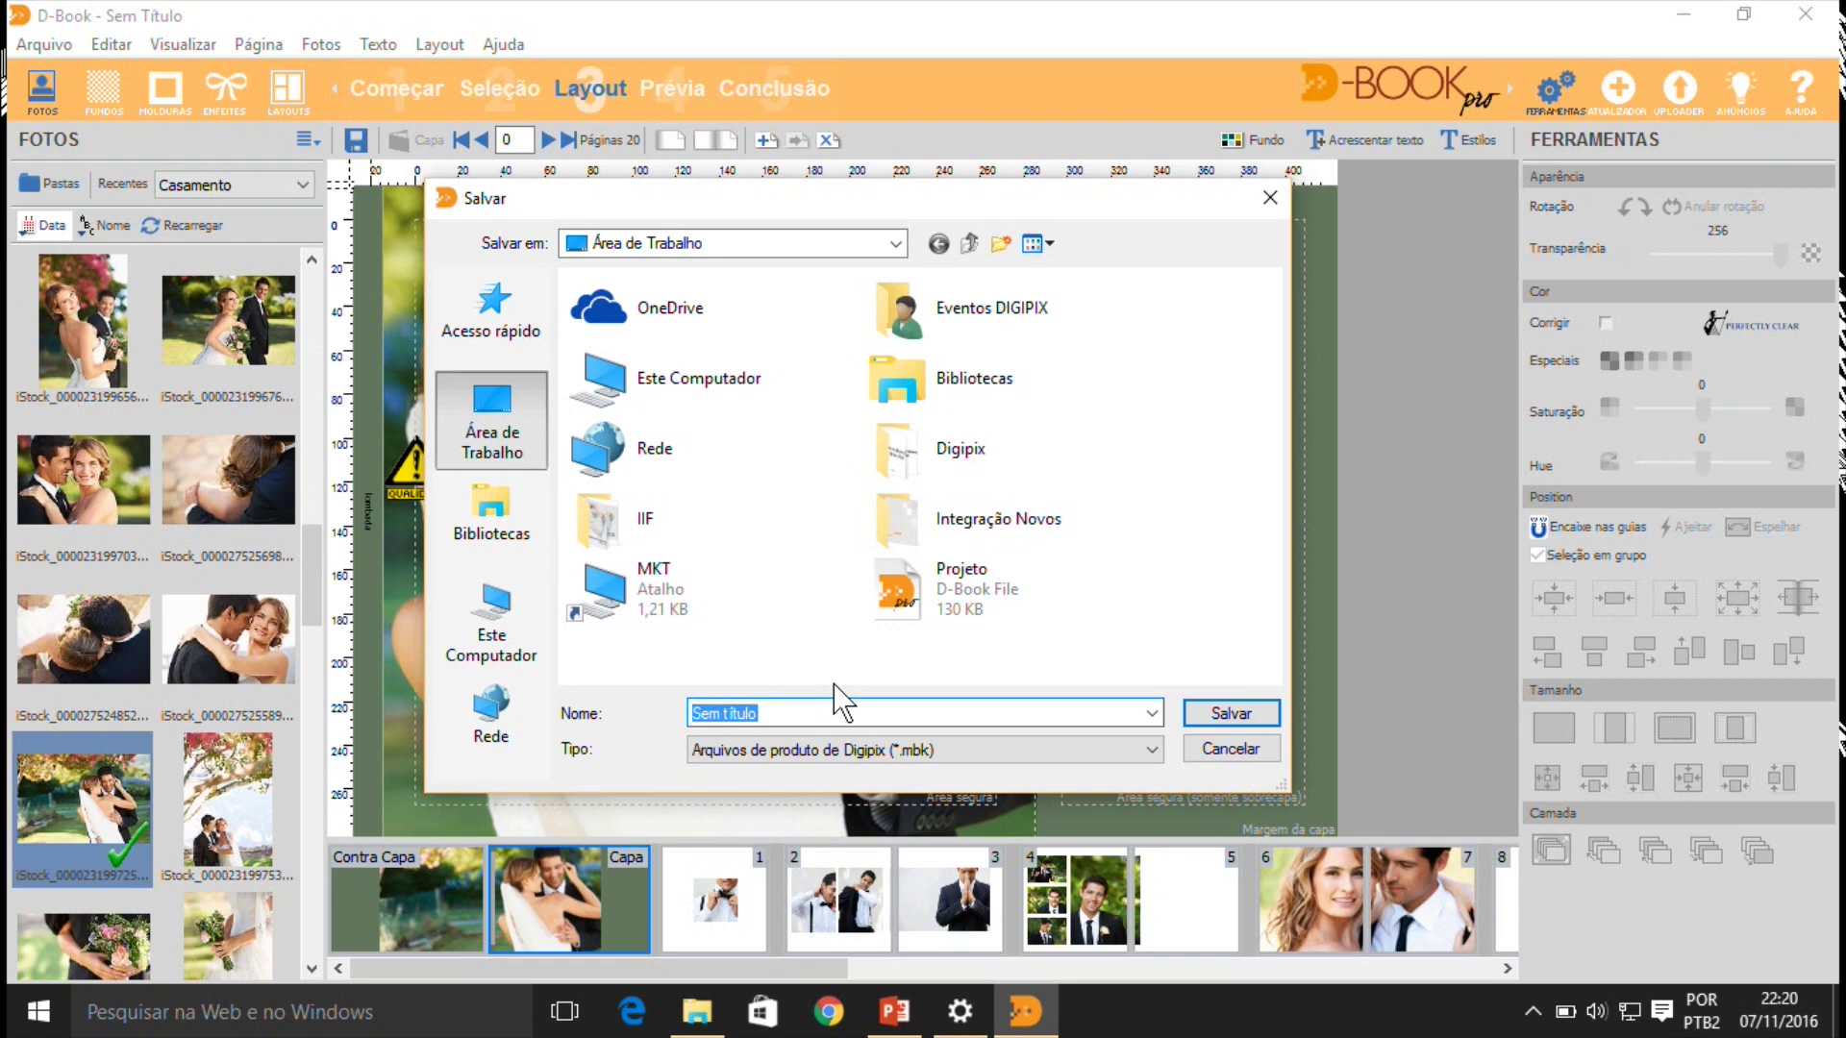
text(Projeto)
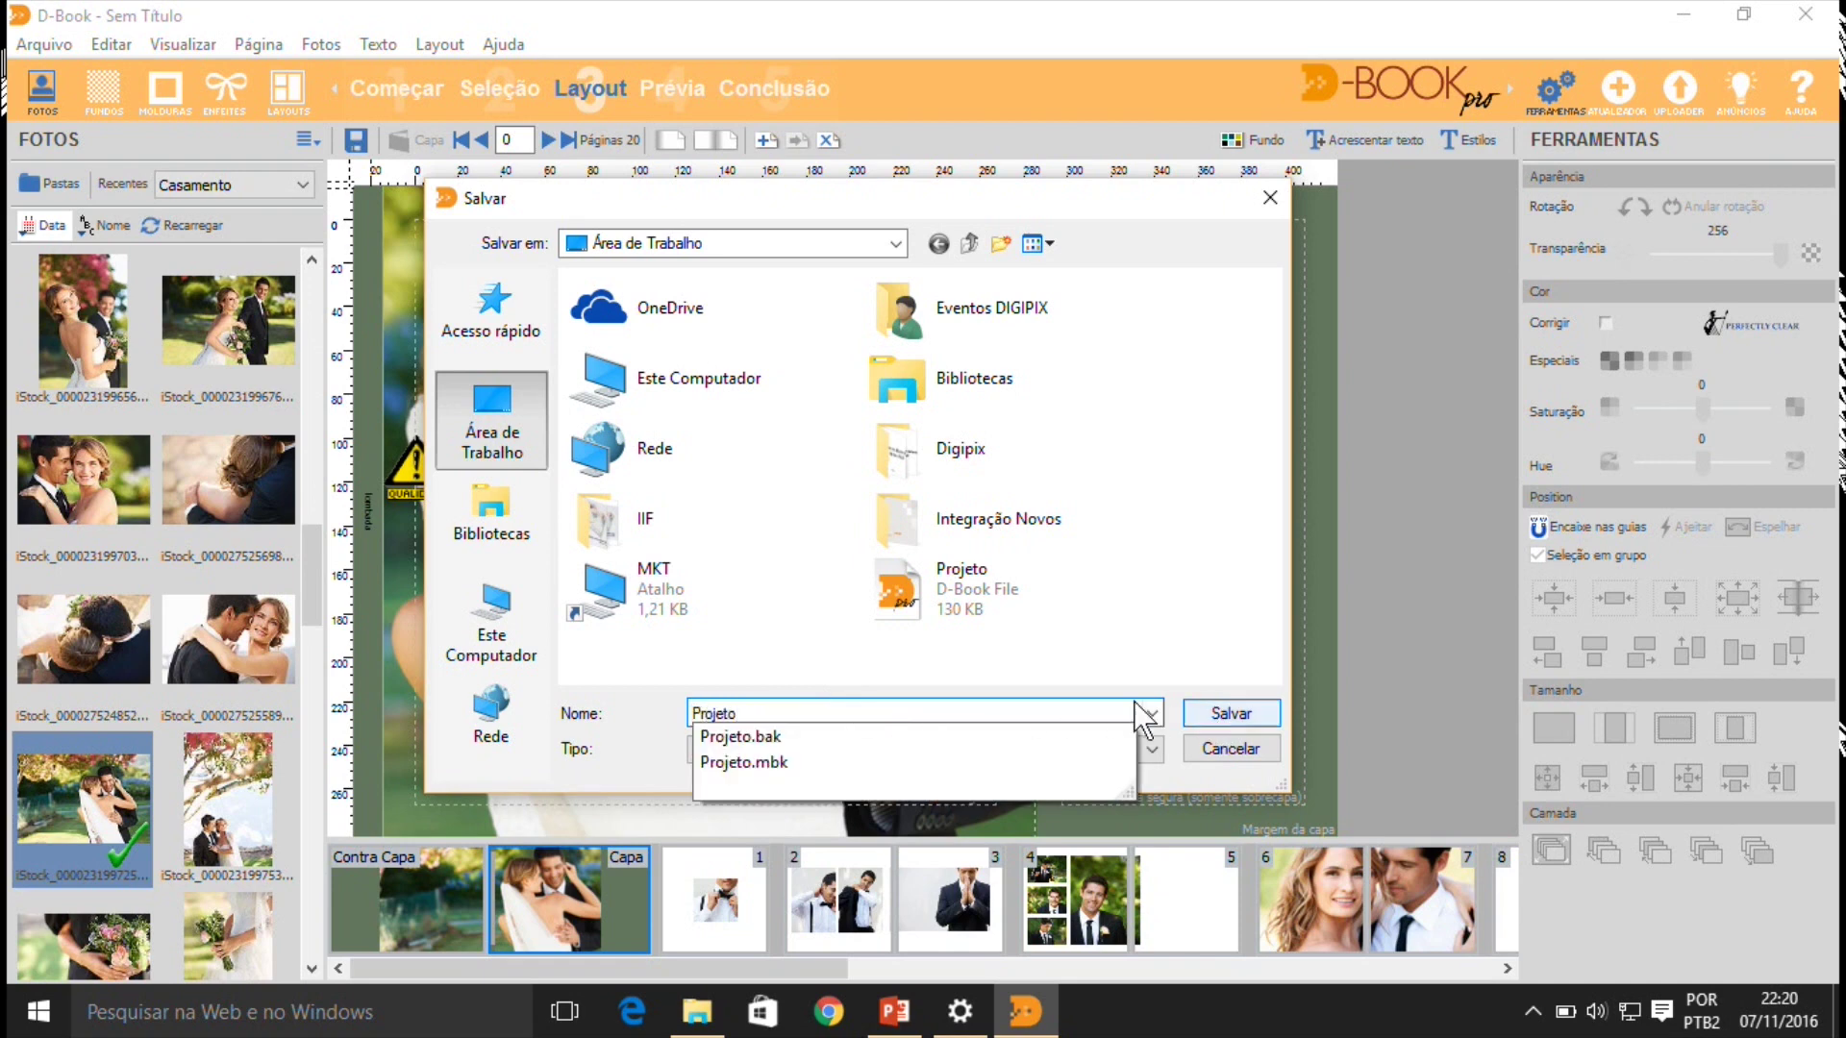
text(g)
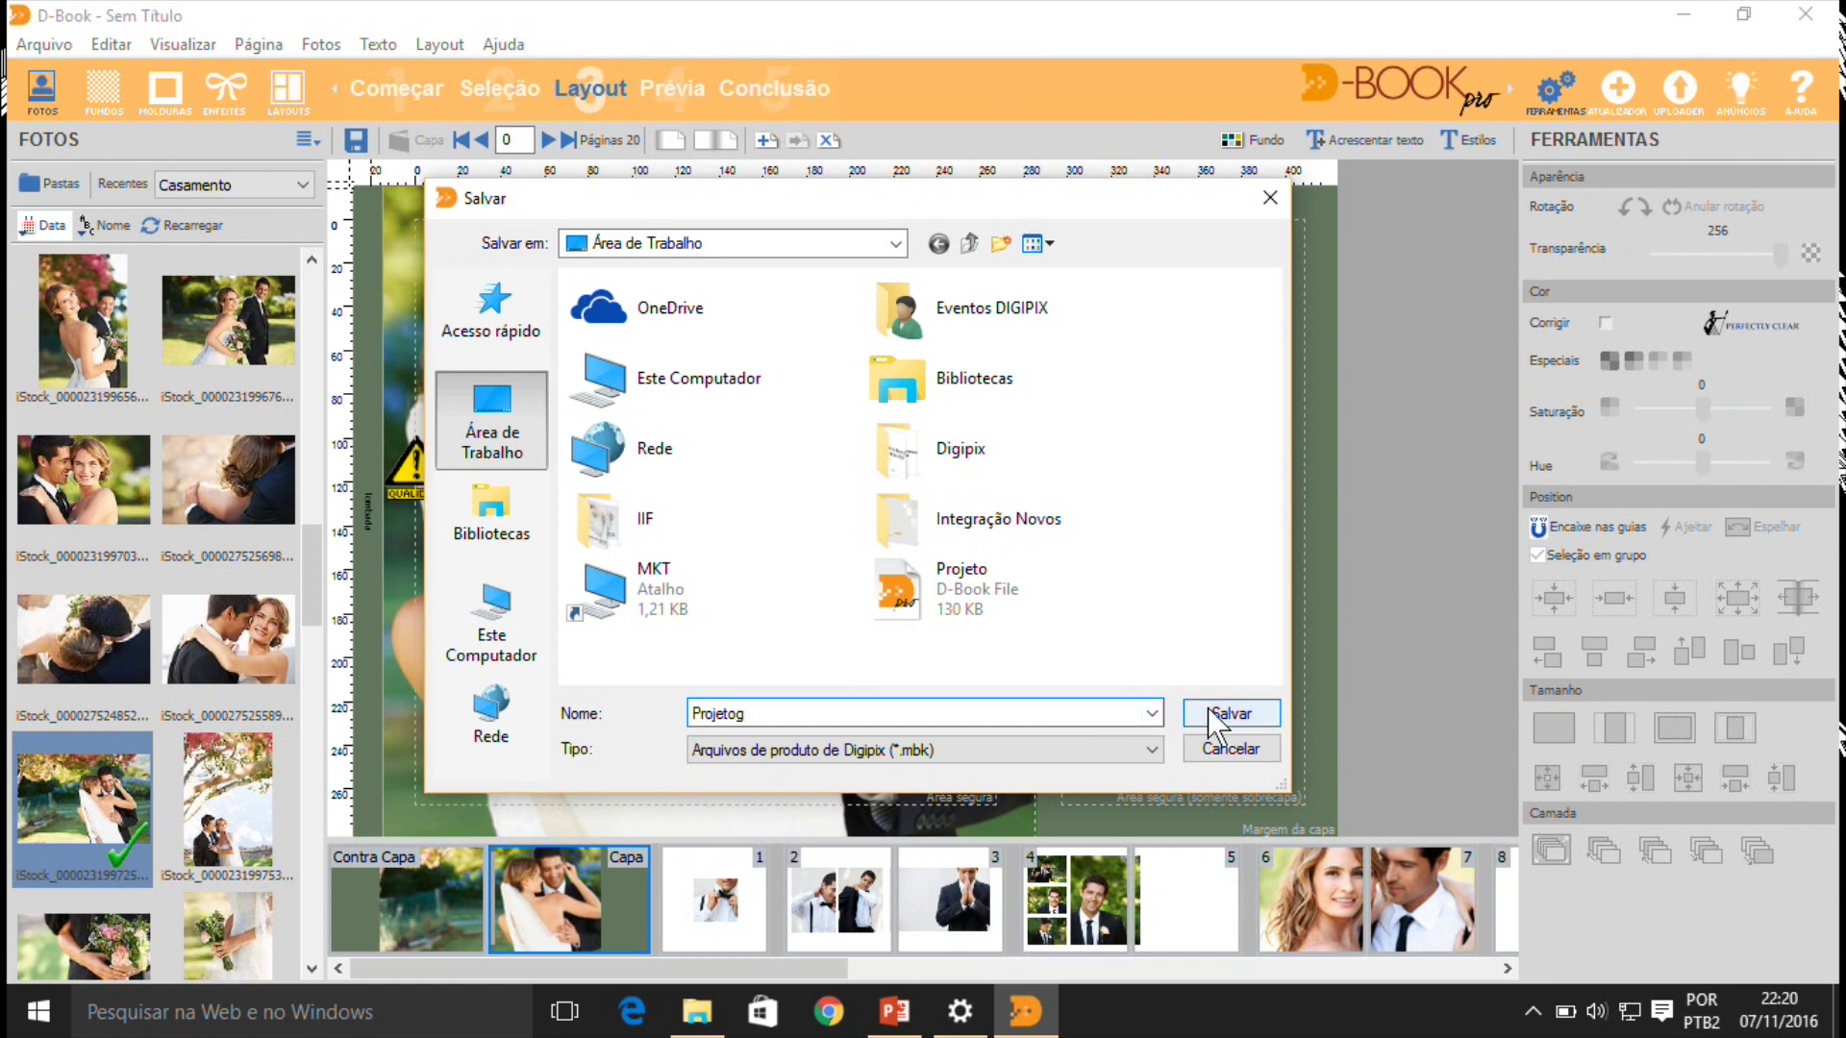
click(1209, 714)
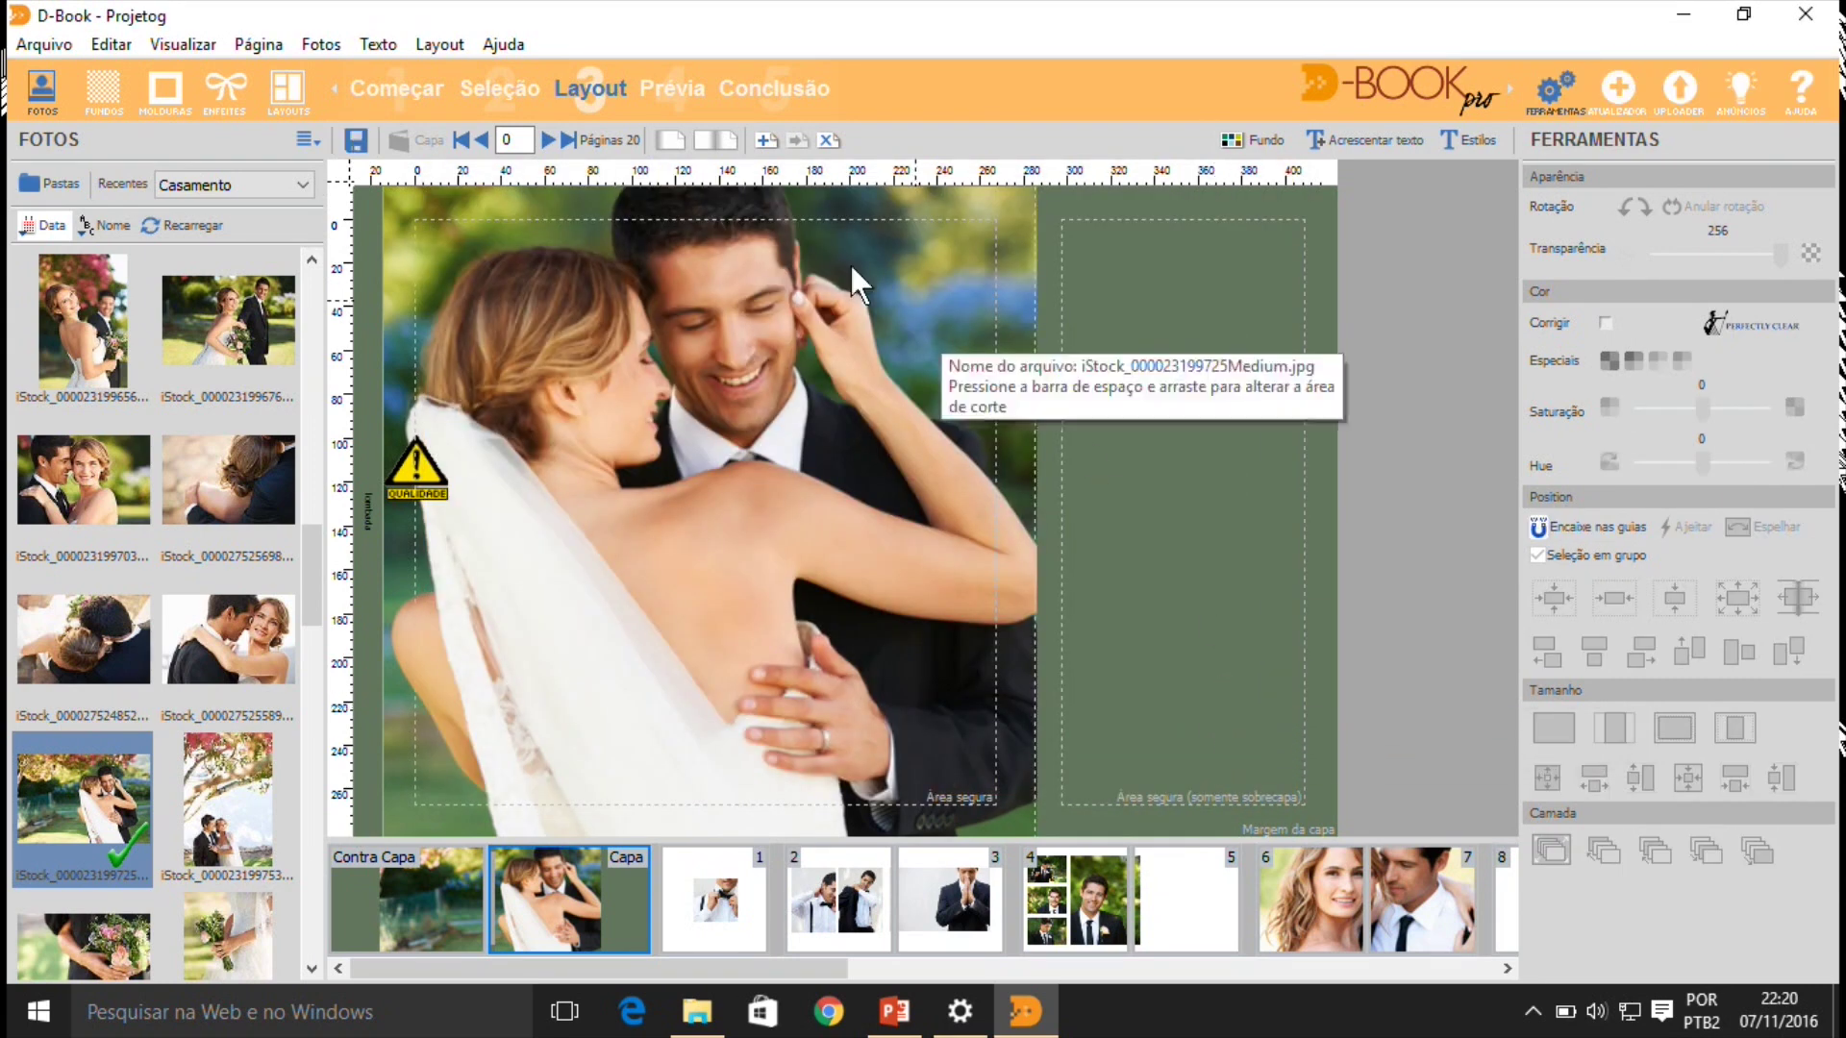
- Turn on page numbering for the book and open page 1 to check it
click(39, 44)
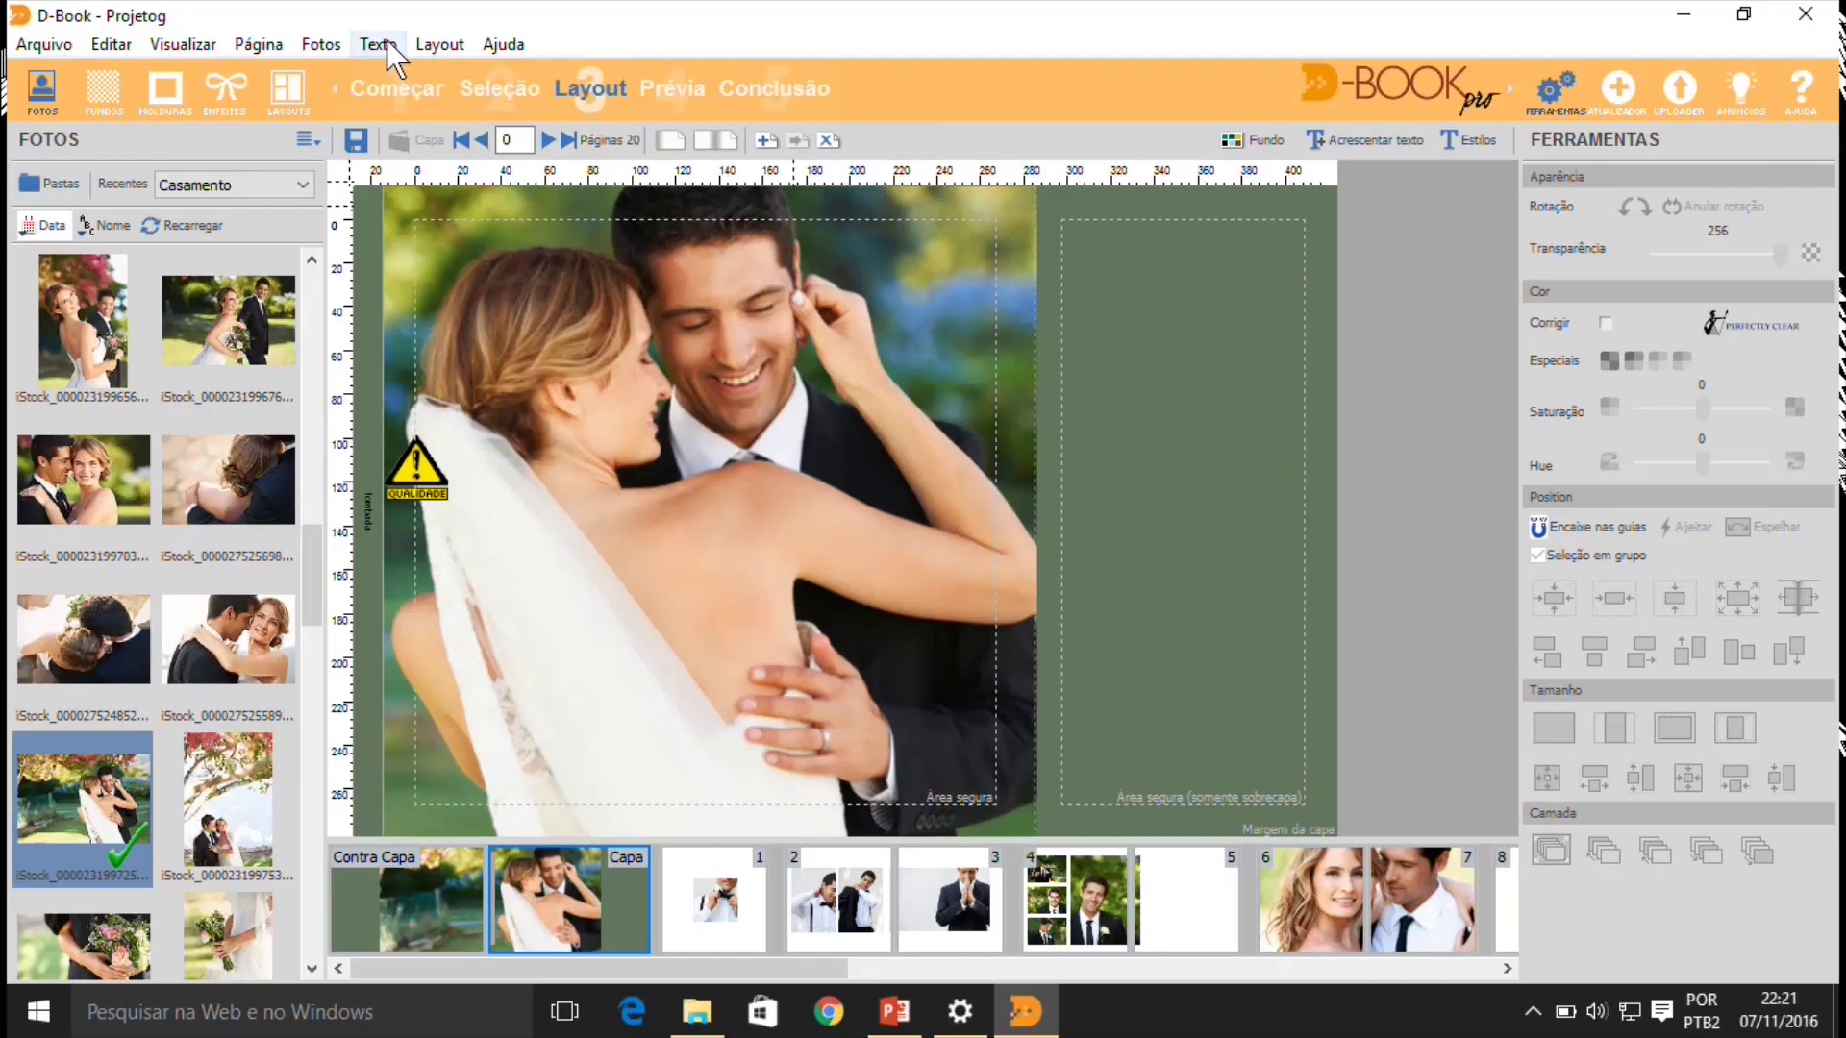
click(378, 44)
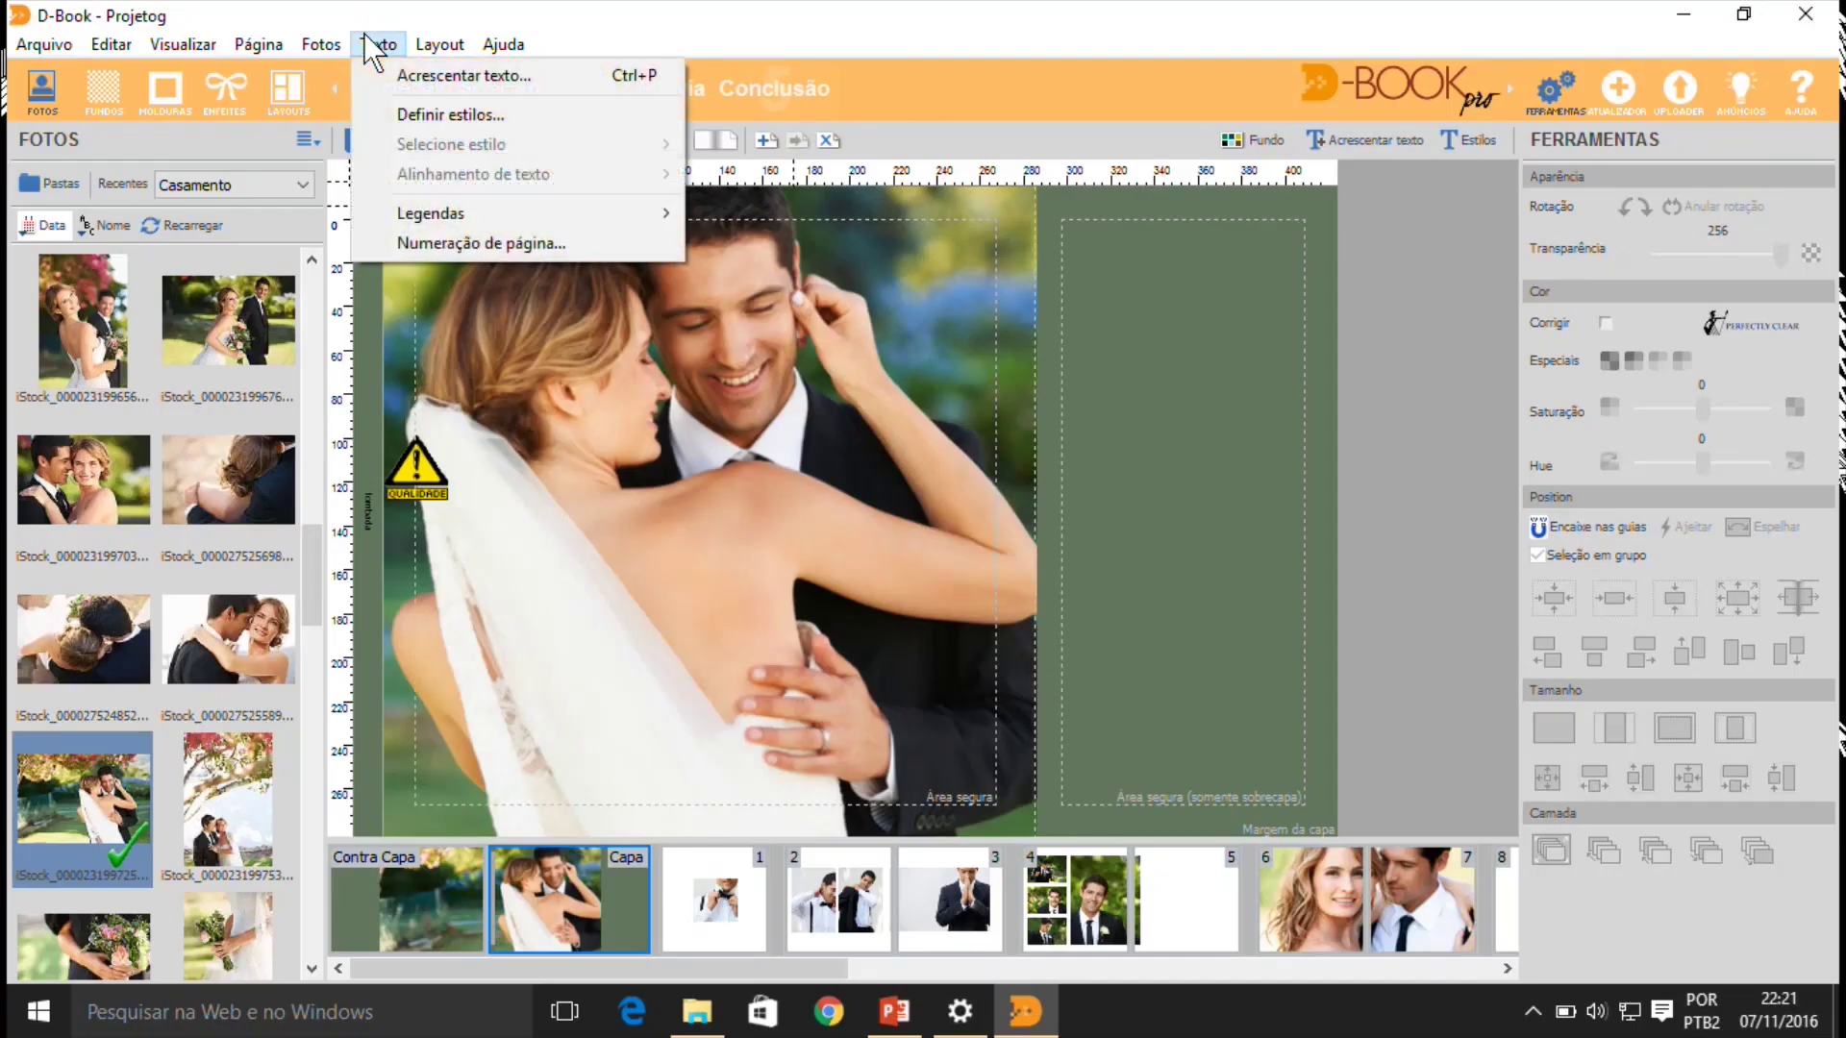
click(495, 244)
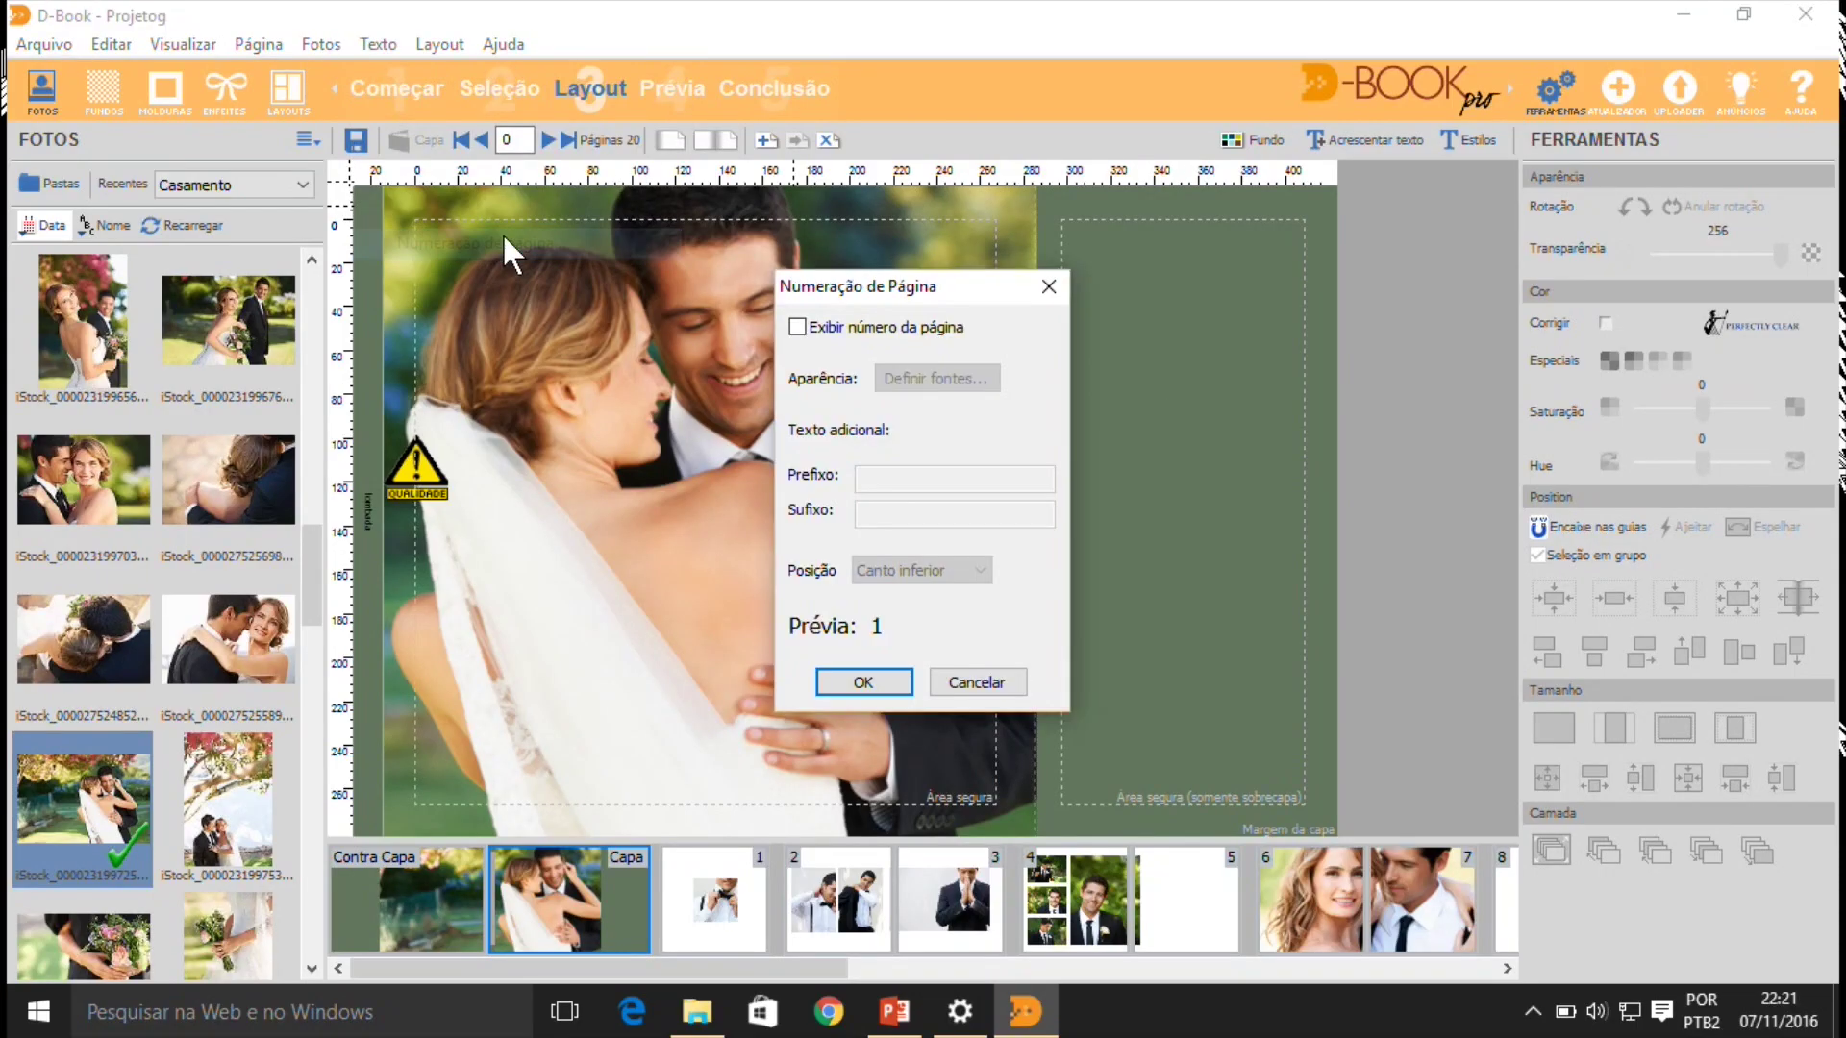
click(797, 328)
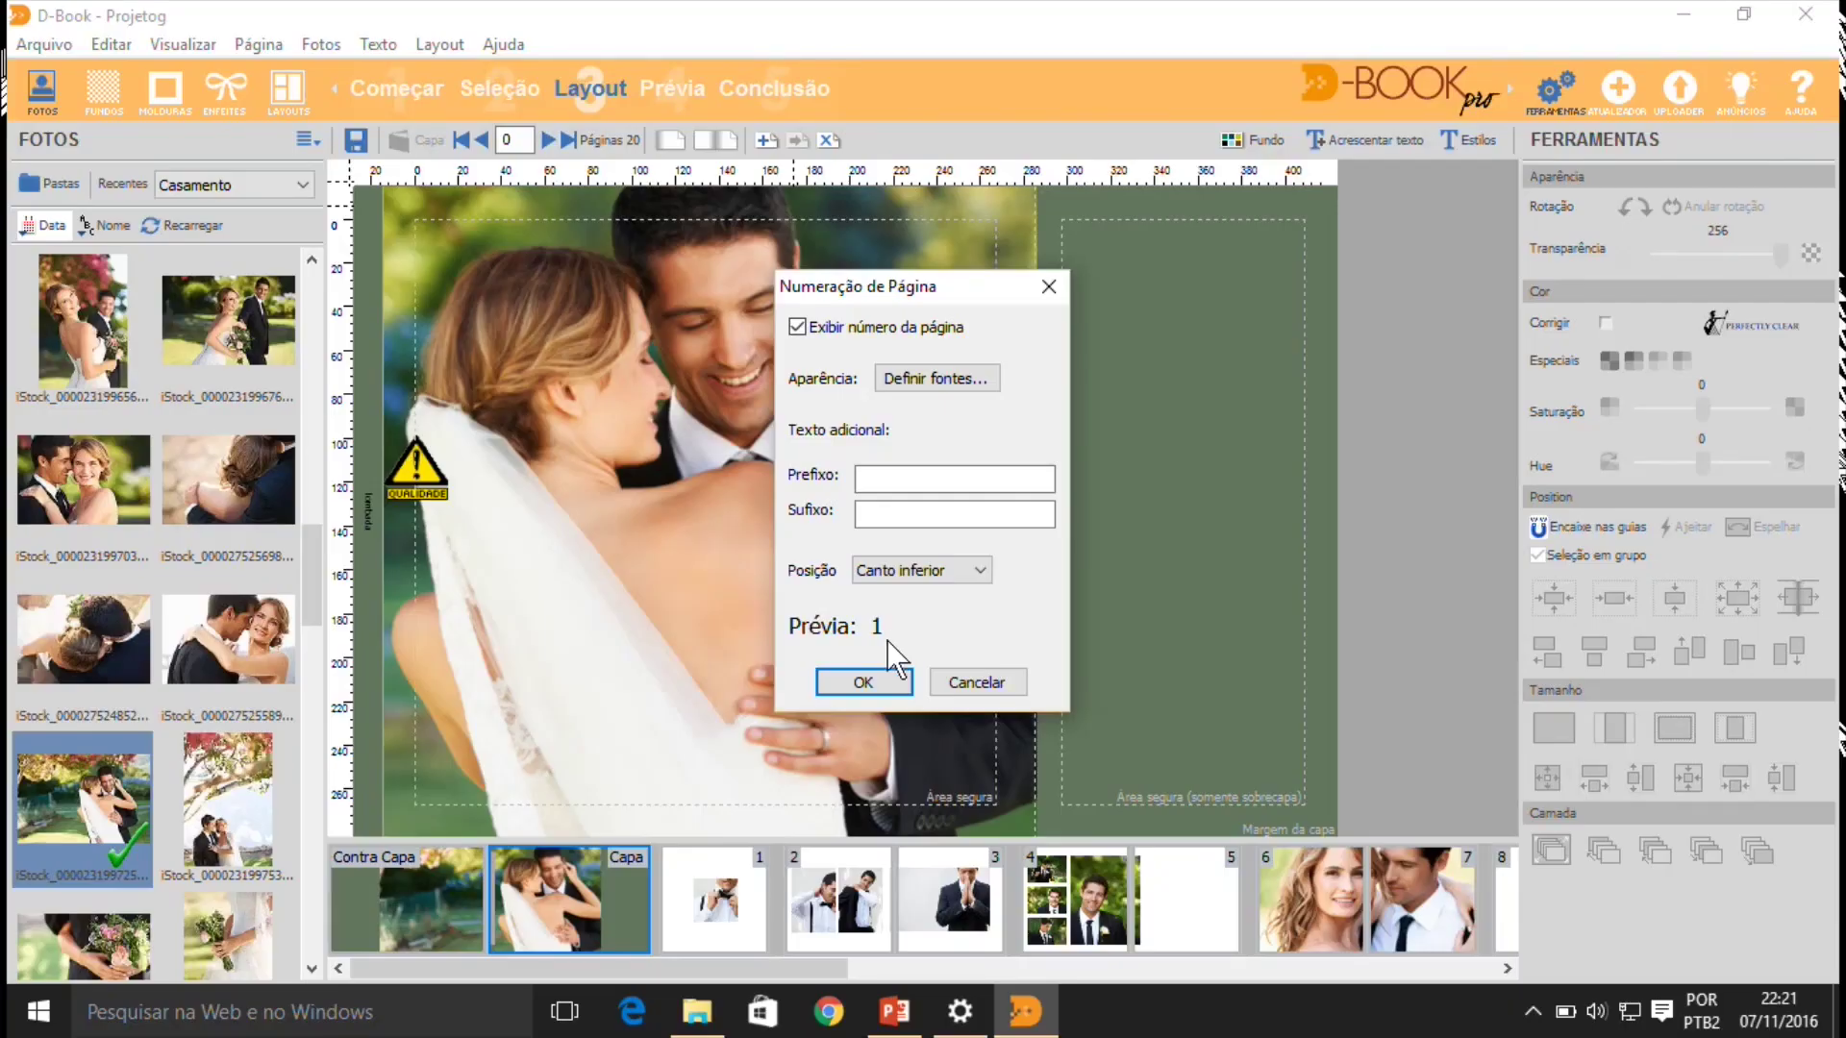
click(862, 682)
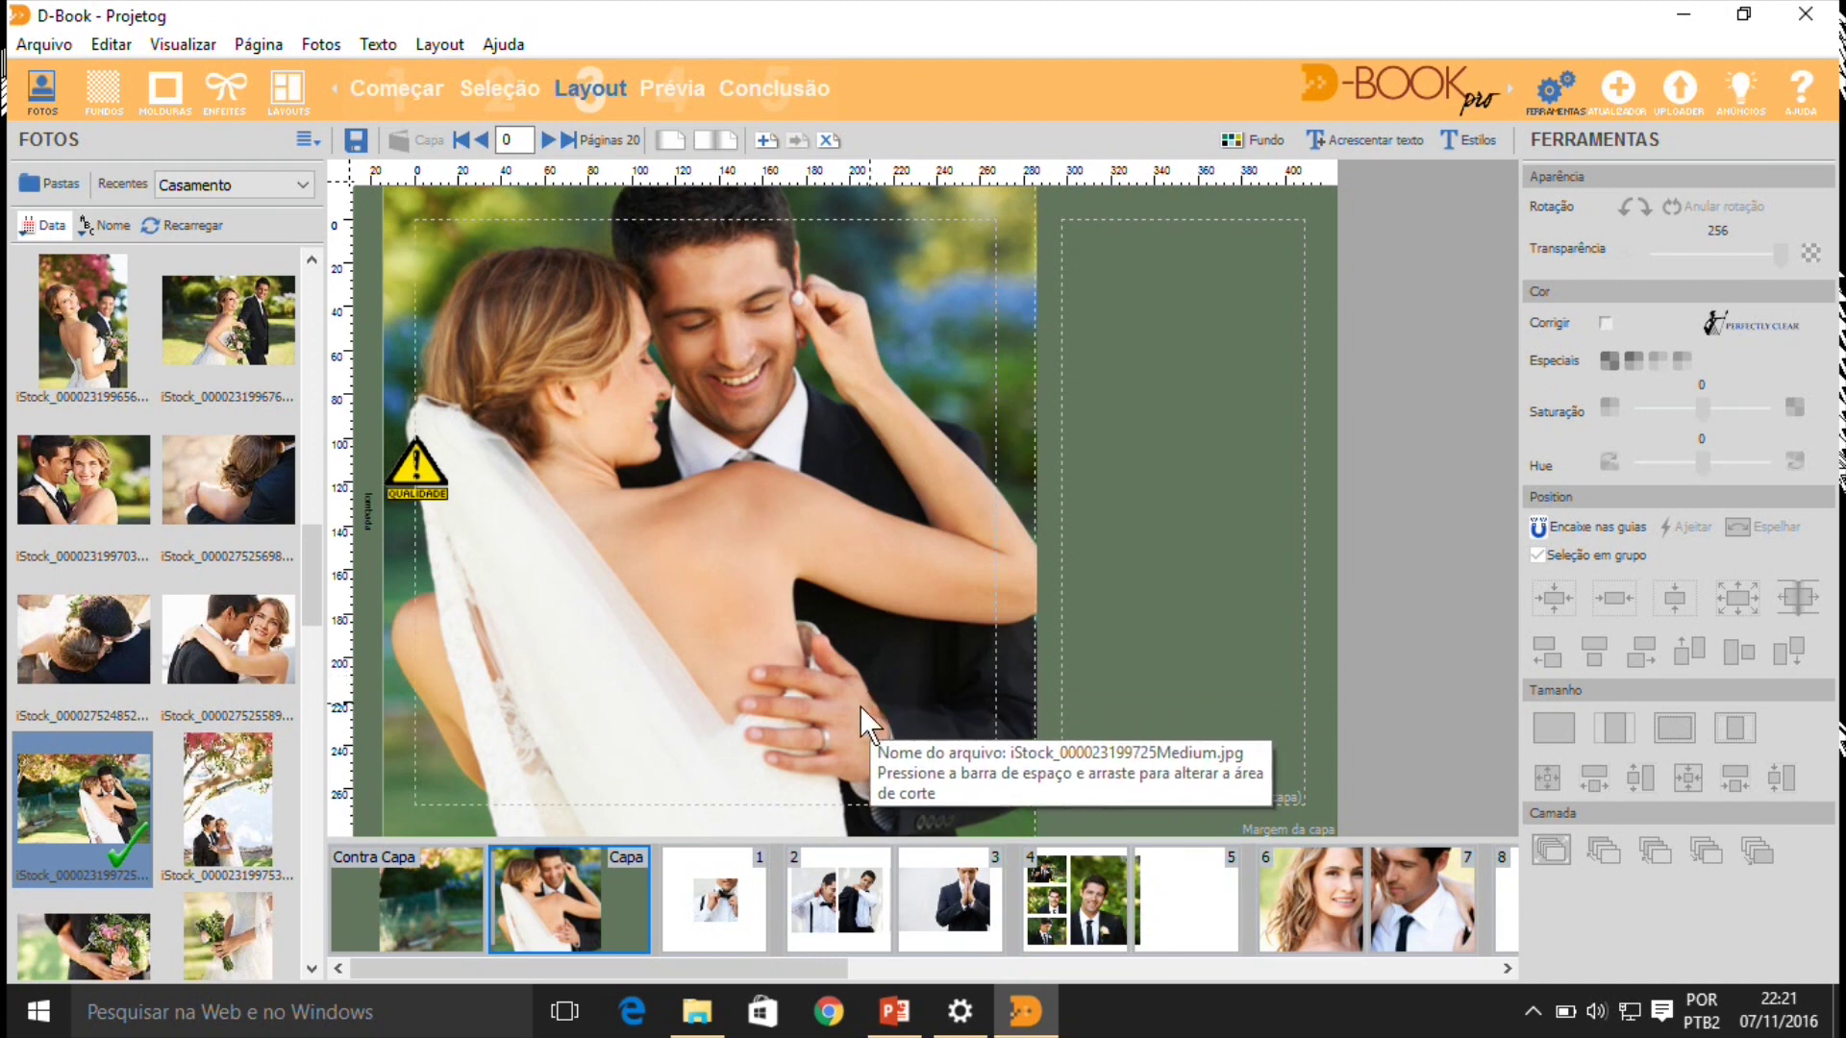
click(727, 903)
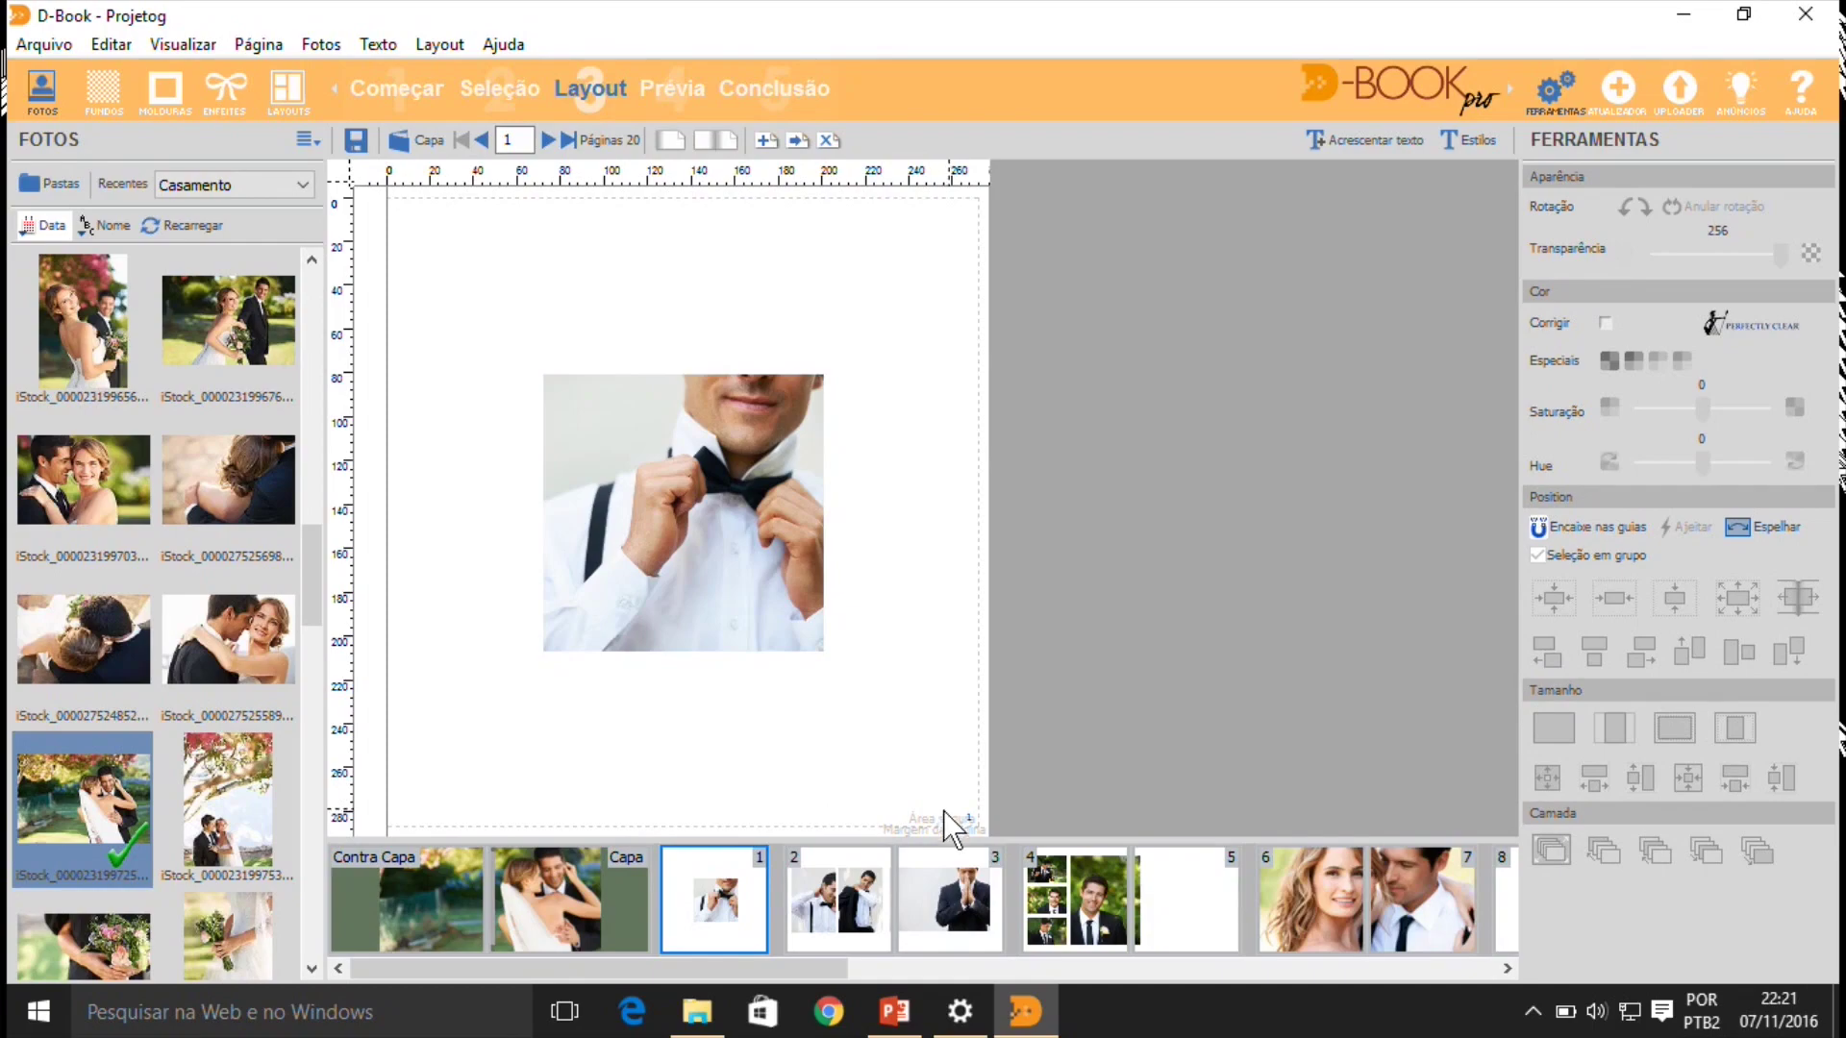
- Preview page 1 with its page number and turn off page numbering for the book
click(663, 89)
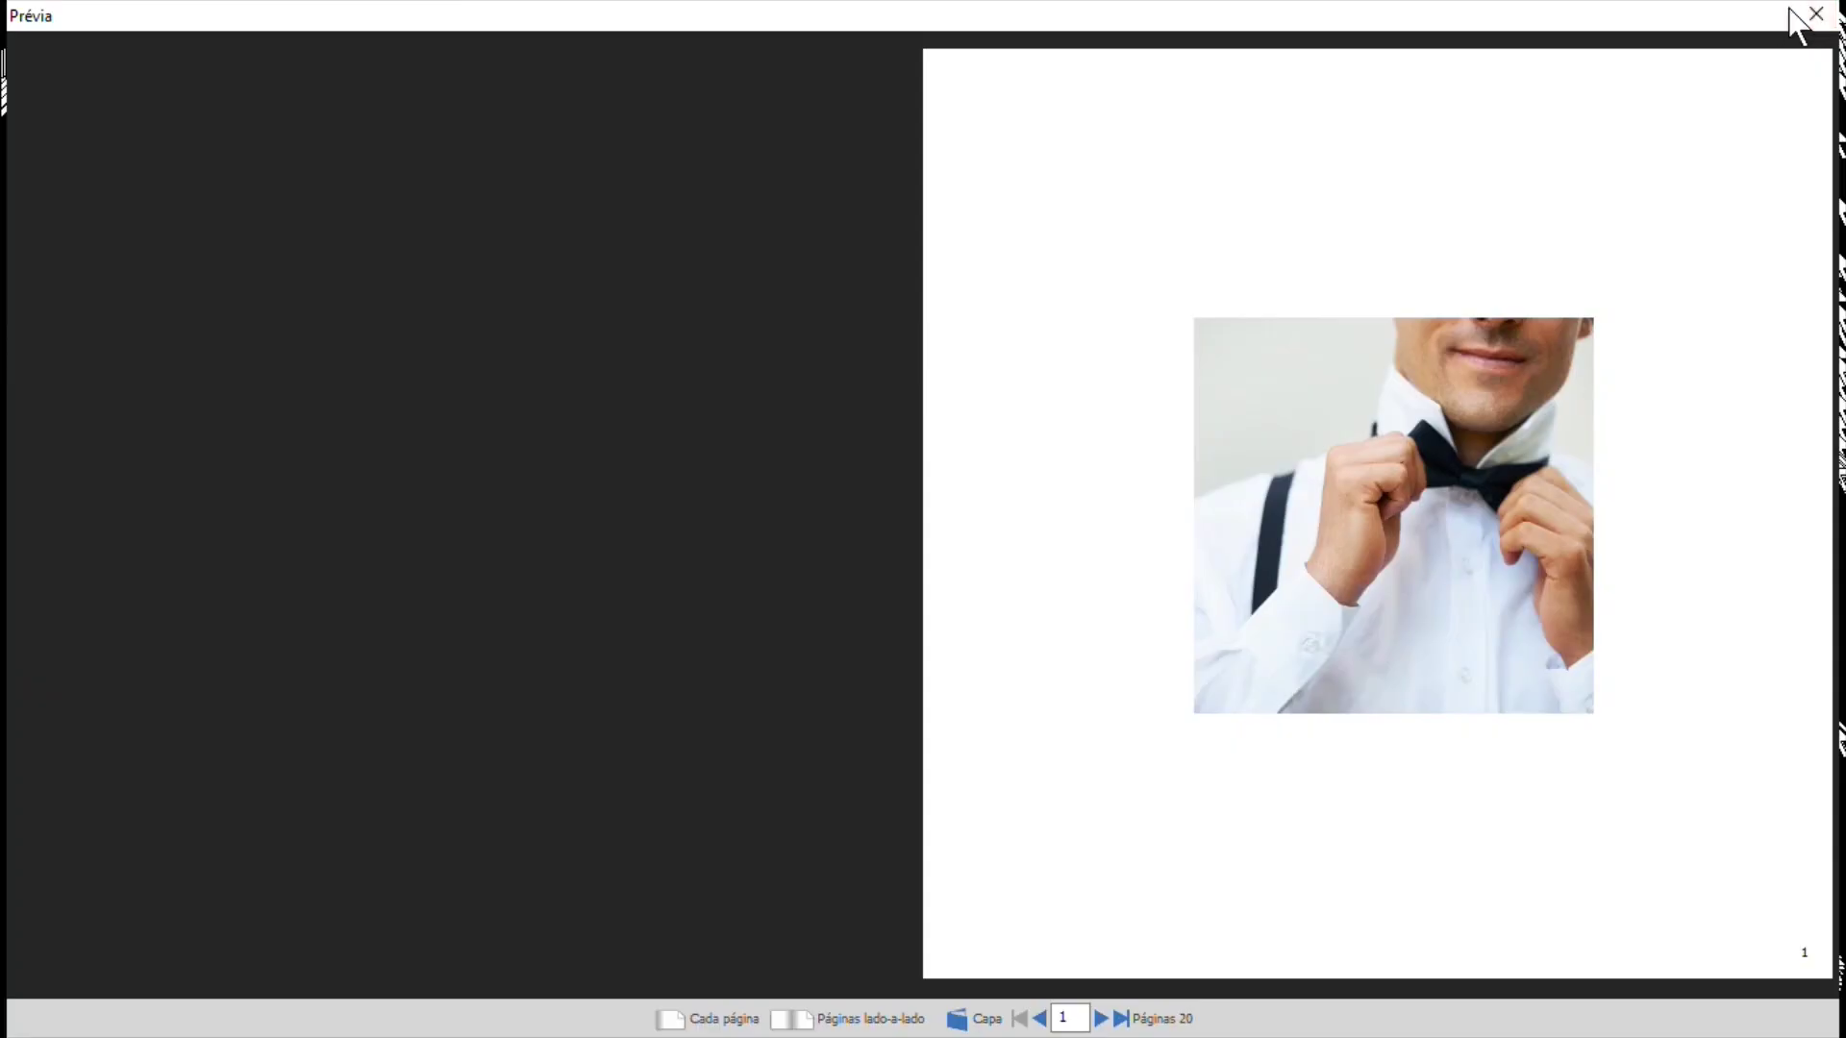
click(1815, 16)
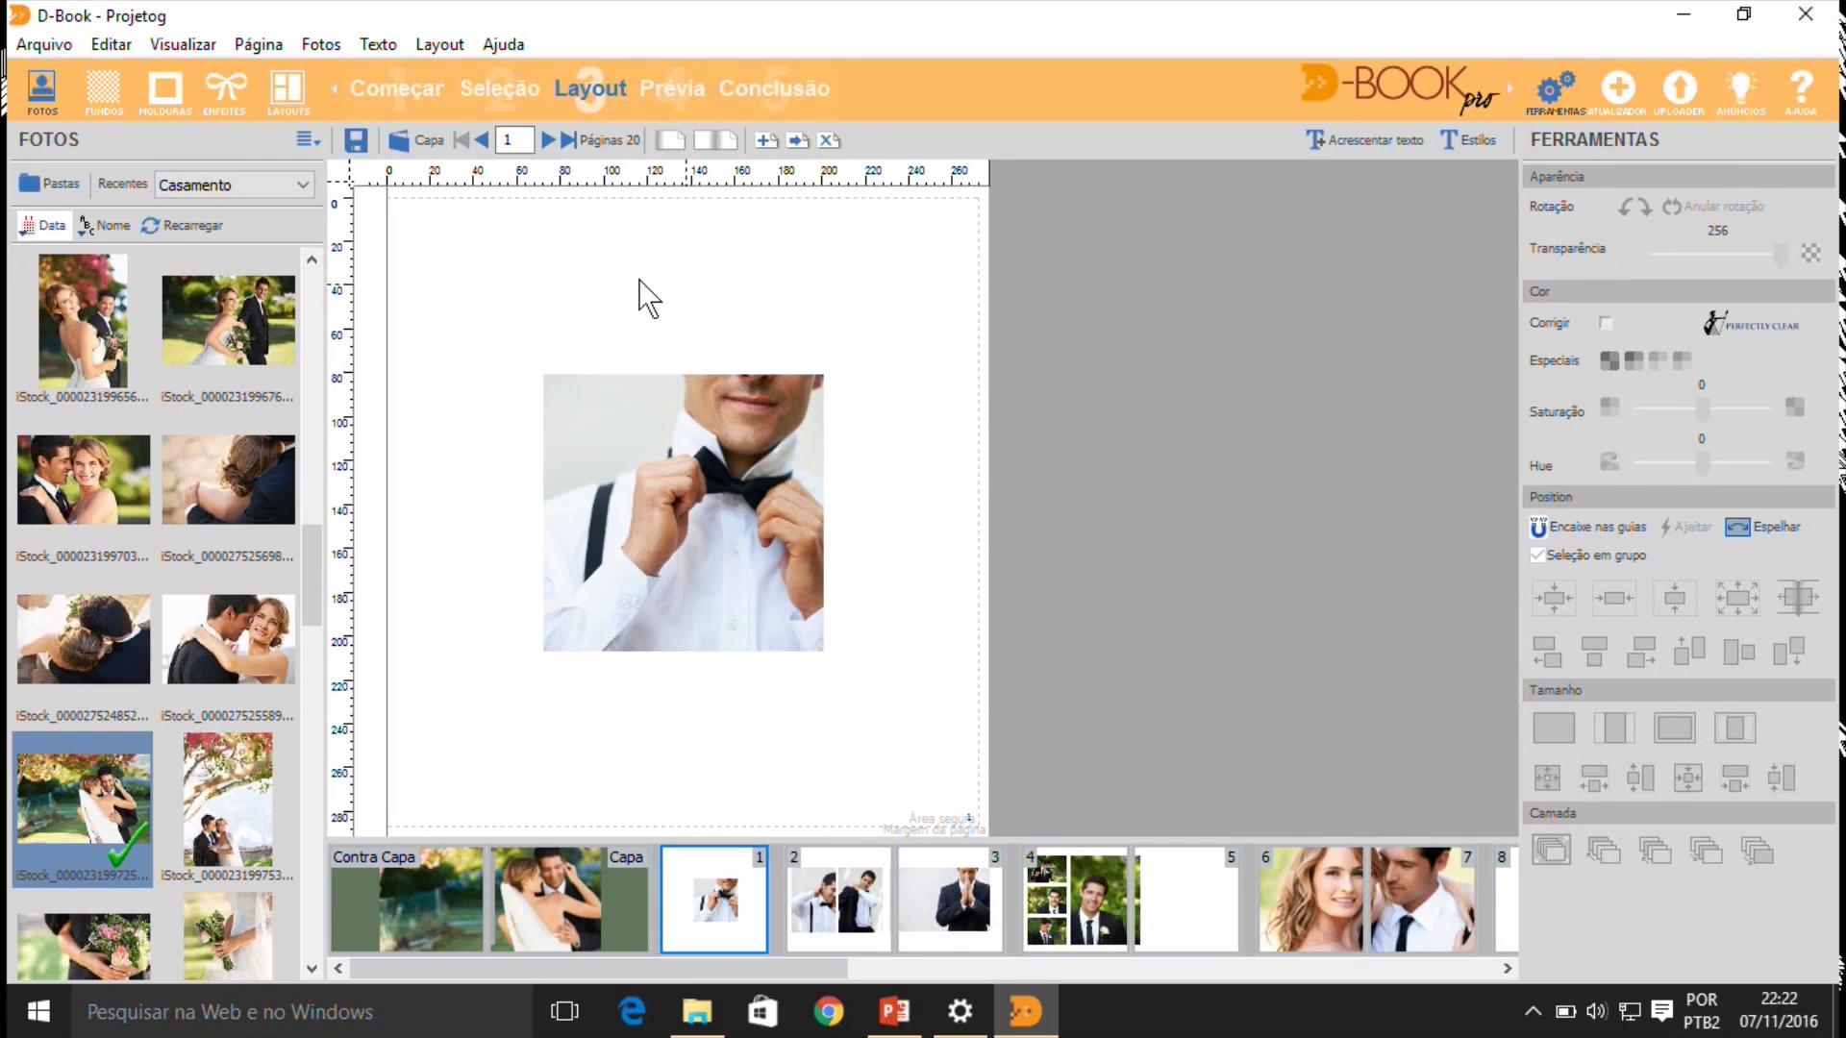
click(375, 44)
click(474, 242)
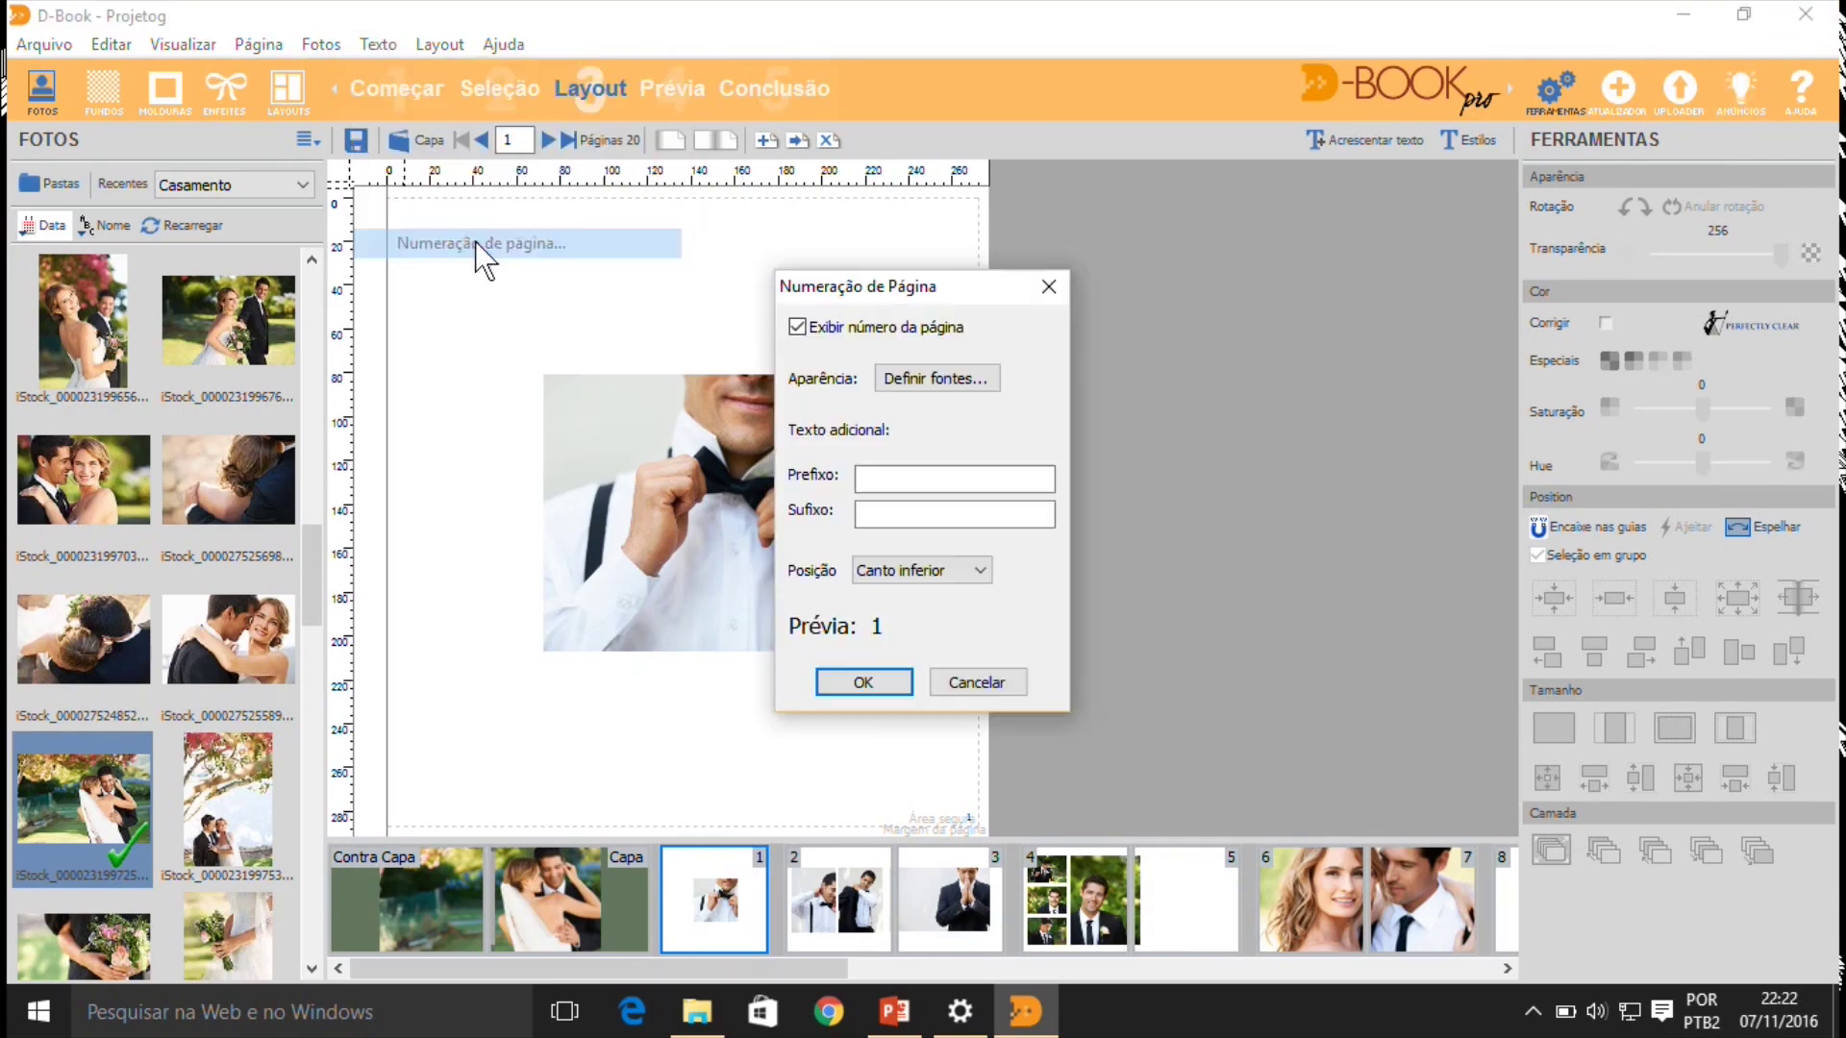
click(790, 325)
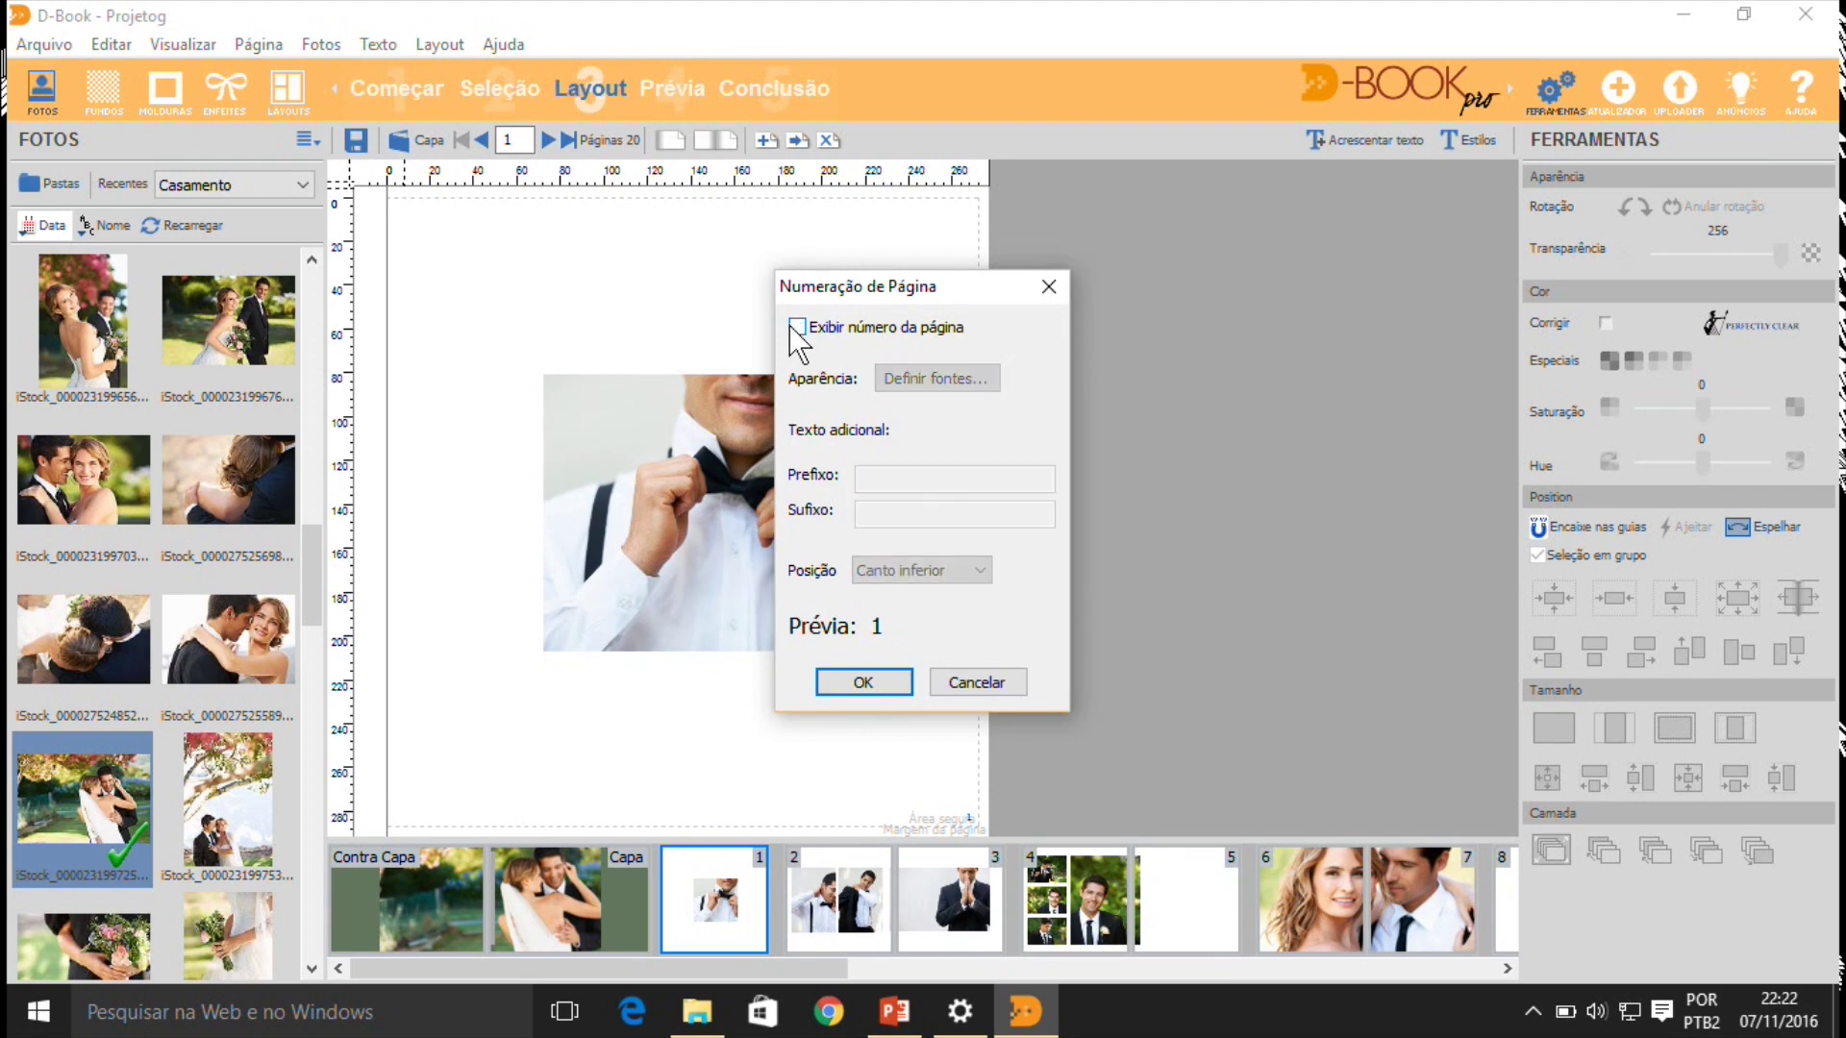
click(863, 683)
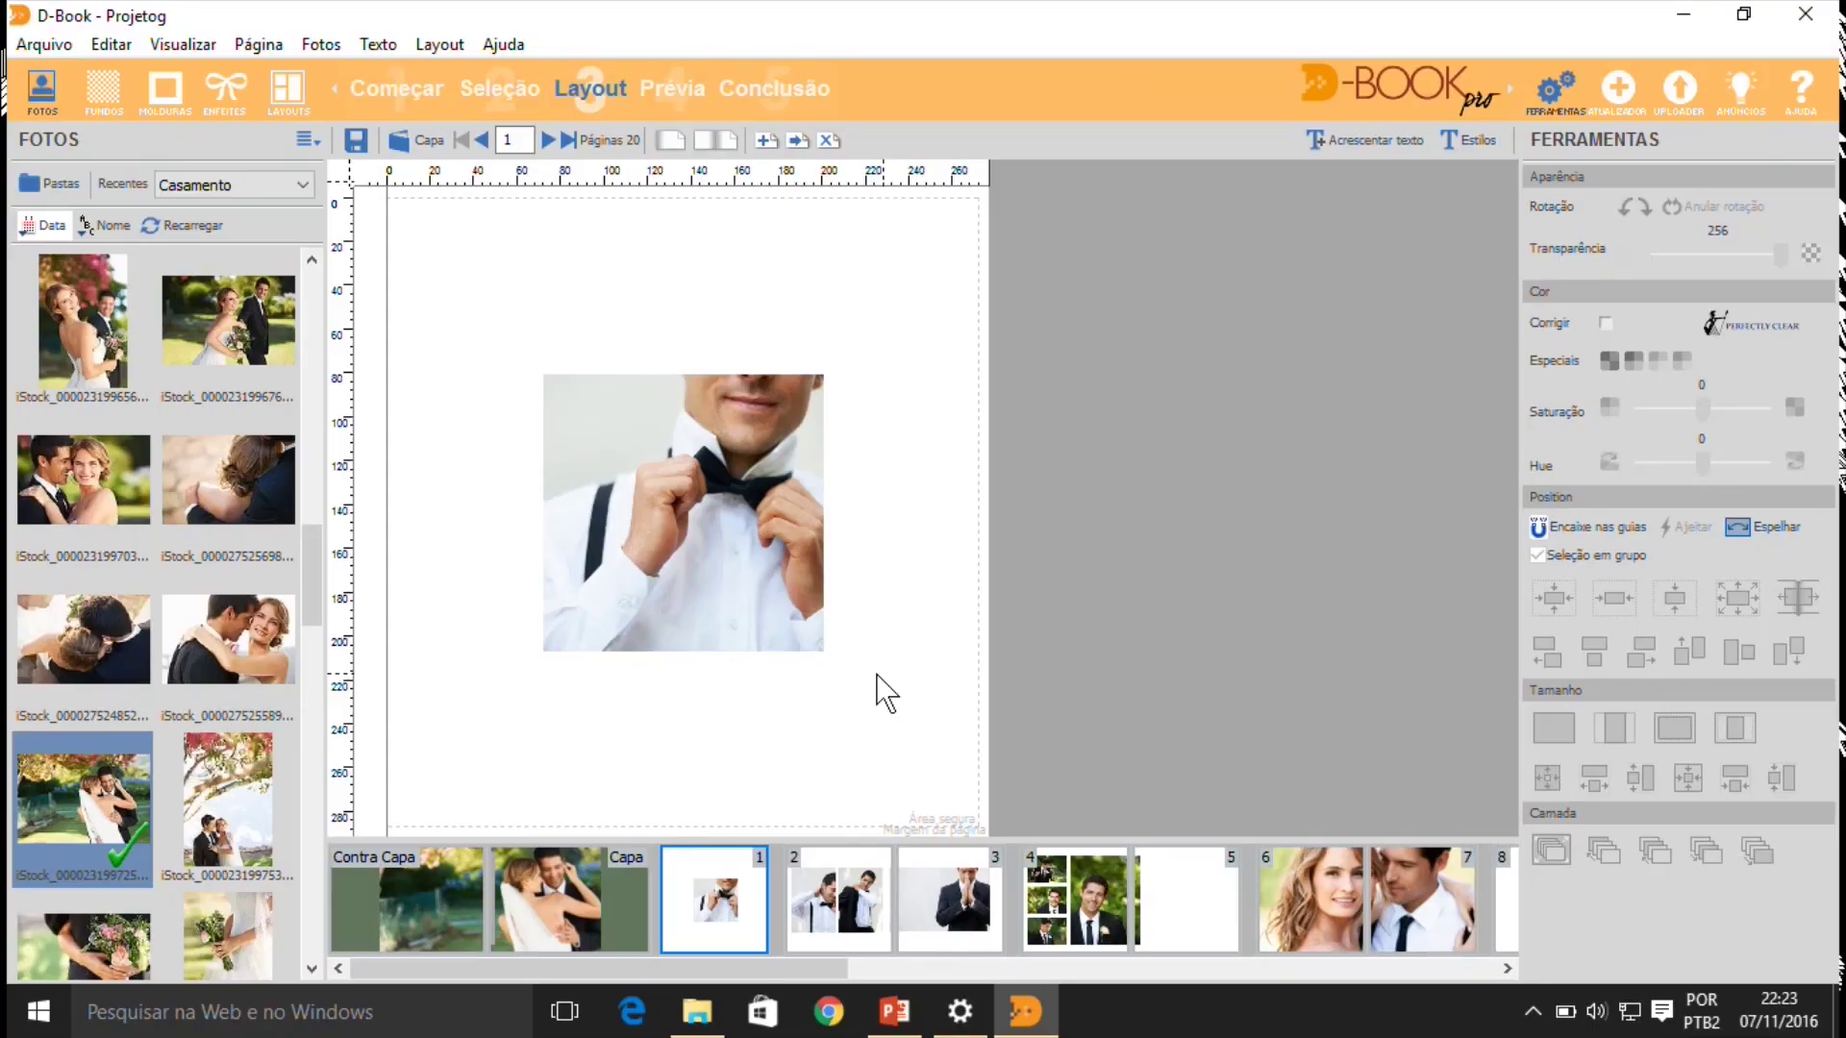
- Show pages 10 and 11 side by side and place two embracing-couple photos on page 10, one above the other
drag(825, 974, 1140, 959)
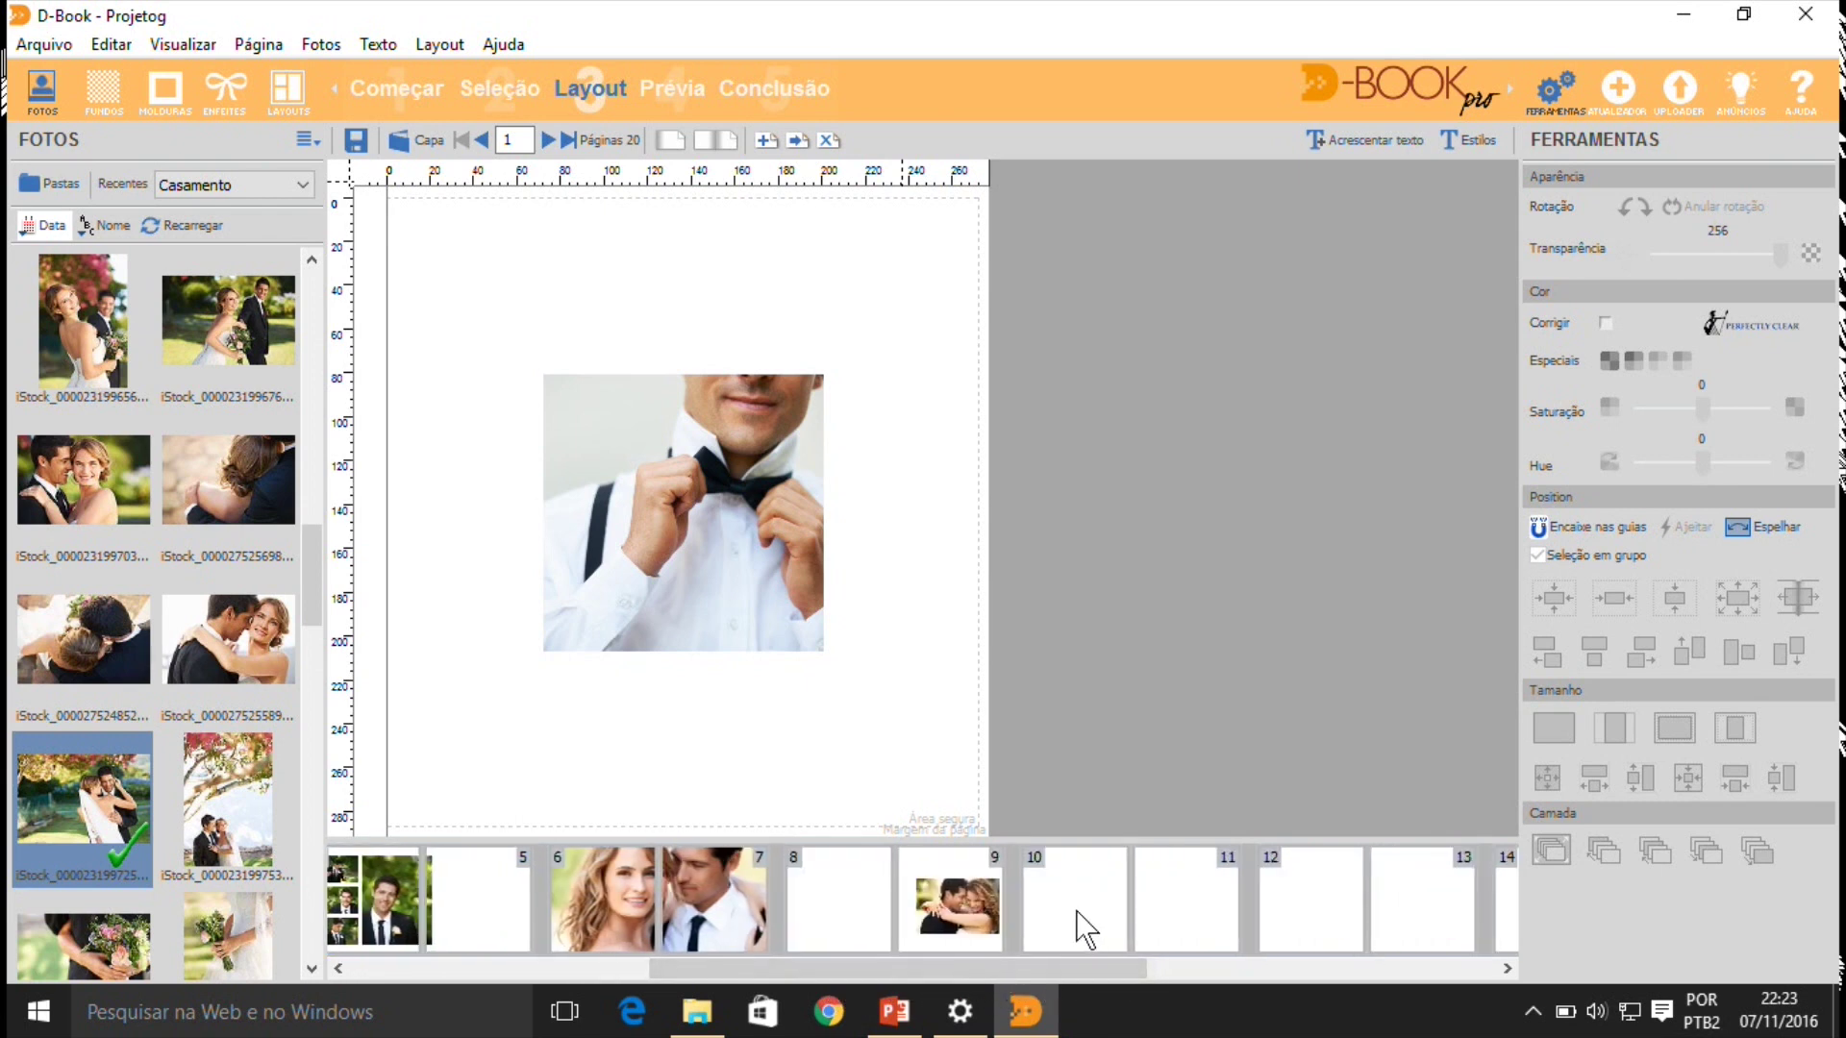
click(1096, 903)
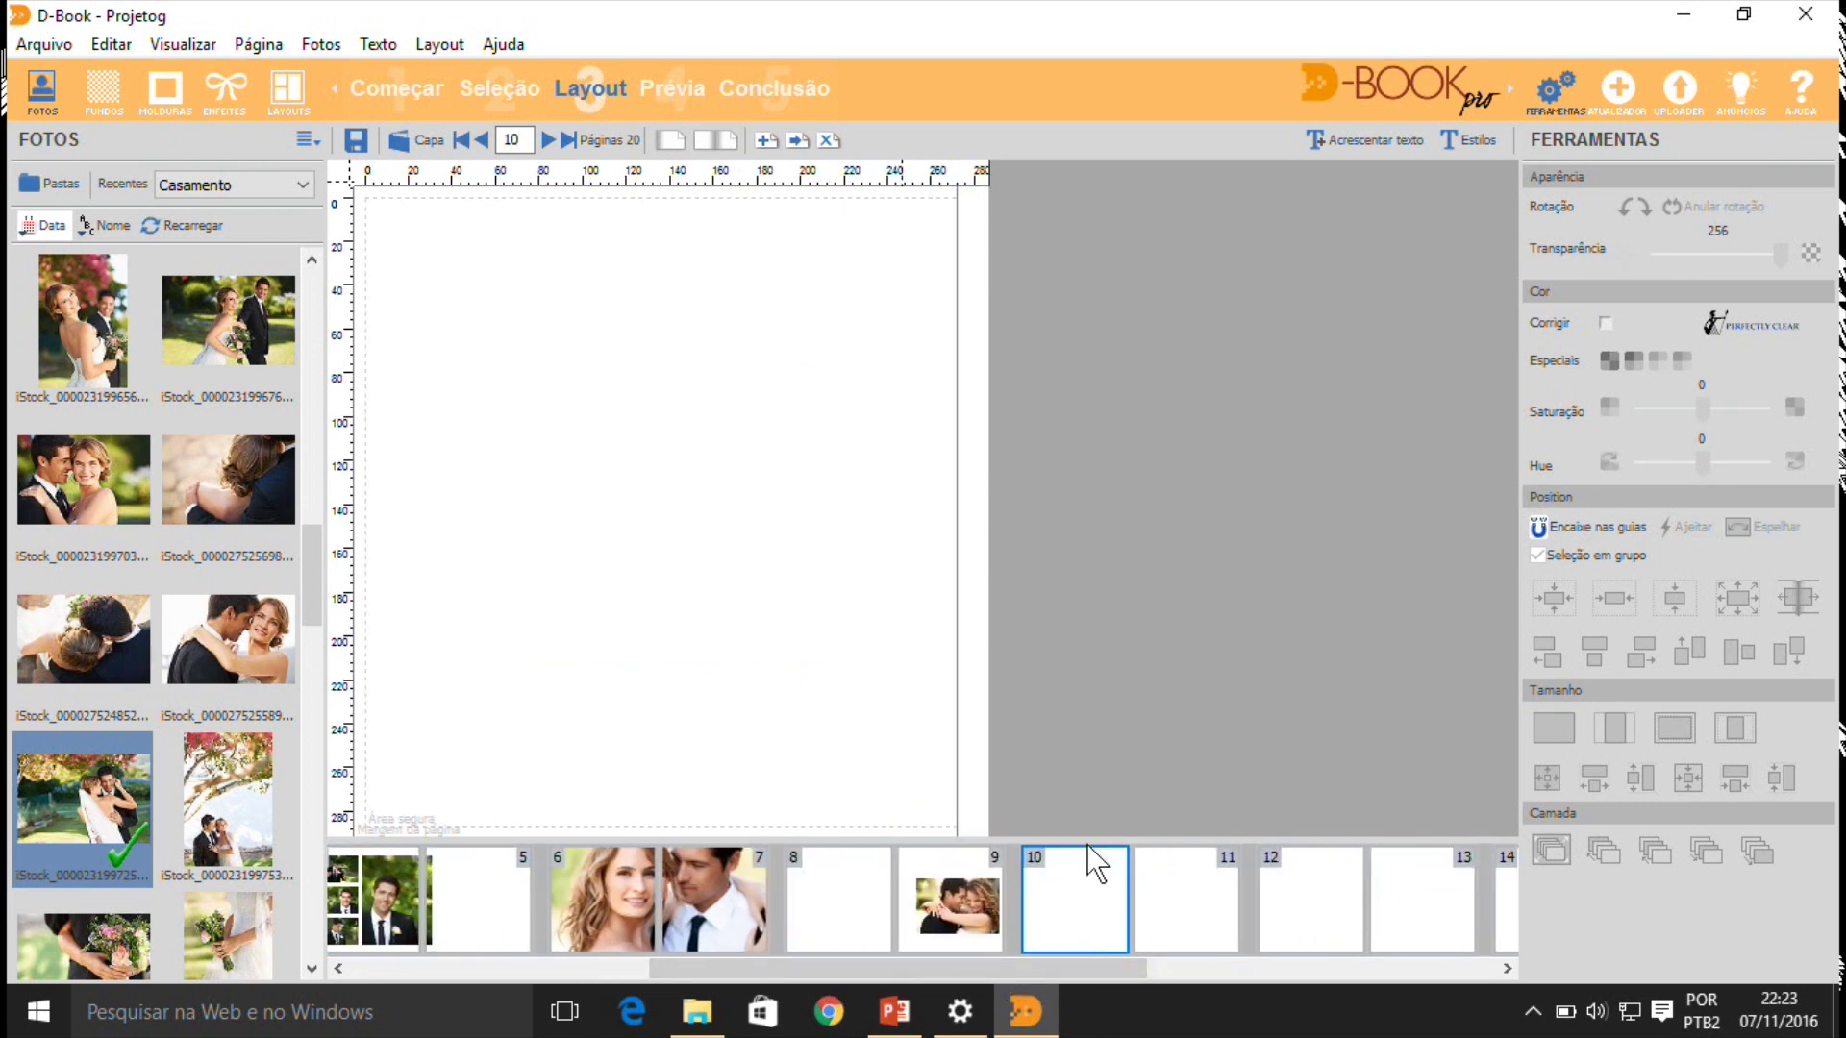
click(714, 140)
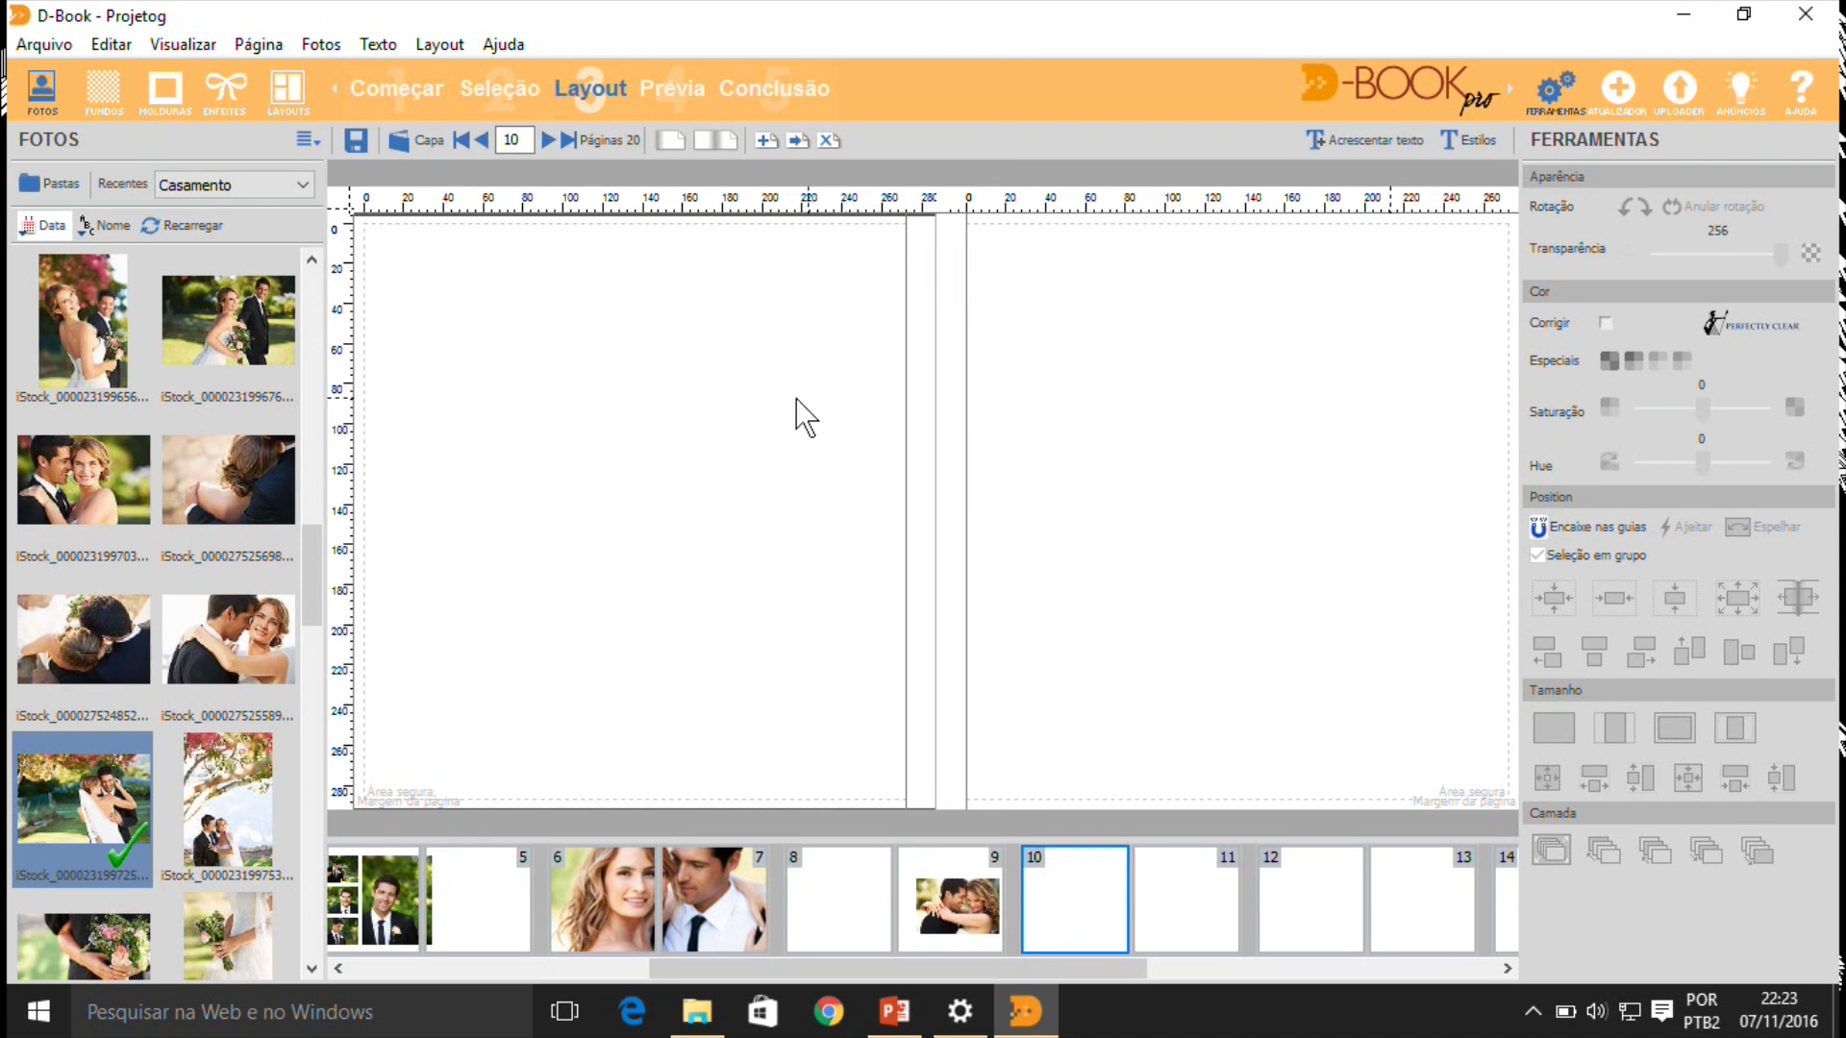
drag(227, 475, 546, 465)
drag(75, 640, 625, 632)
- Position both photos as a group on page 10 and centre them vertically
drag(400, 379, 976, 734)
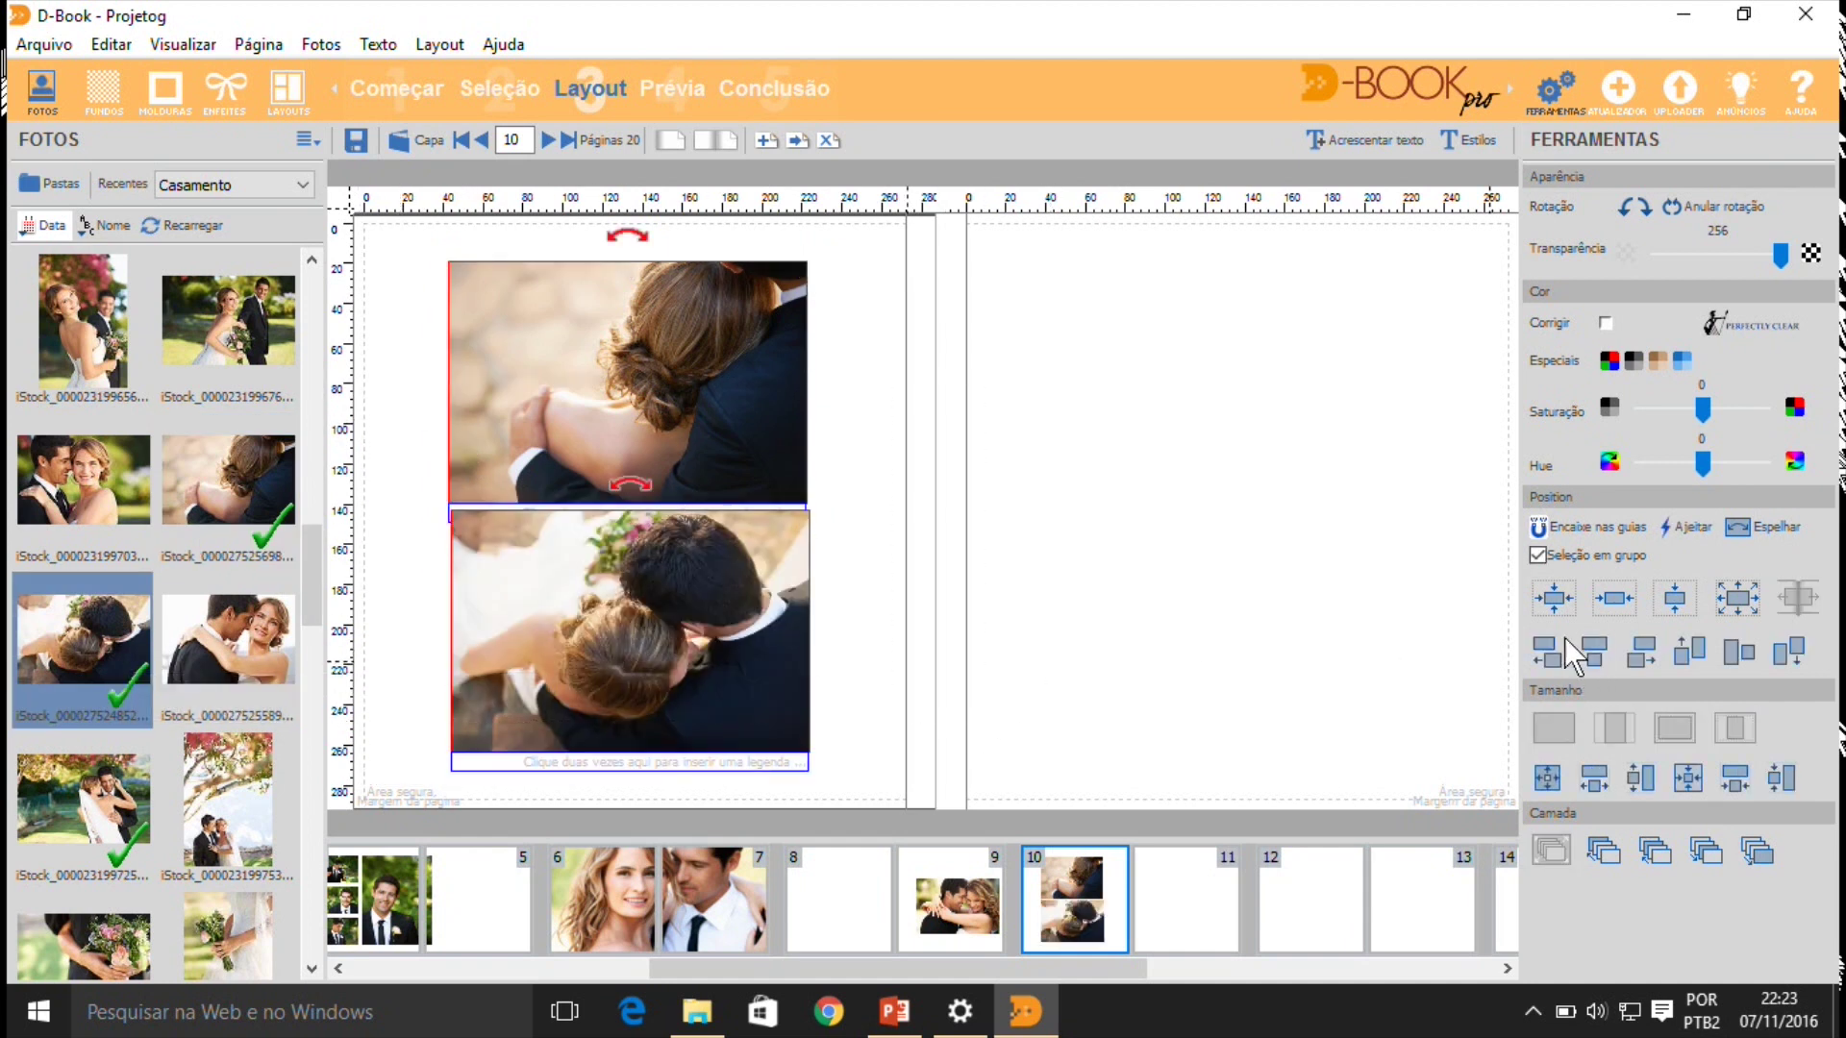
click(1554, 598)
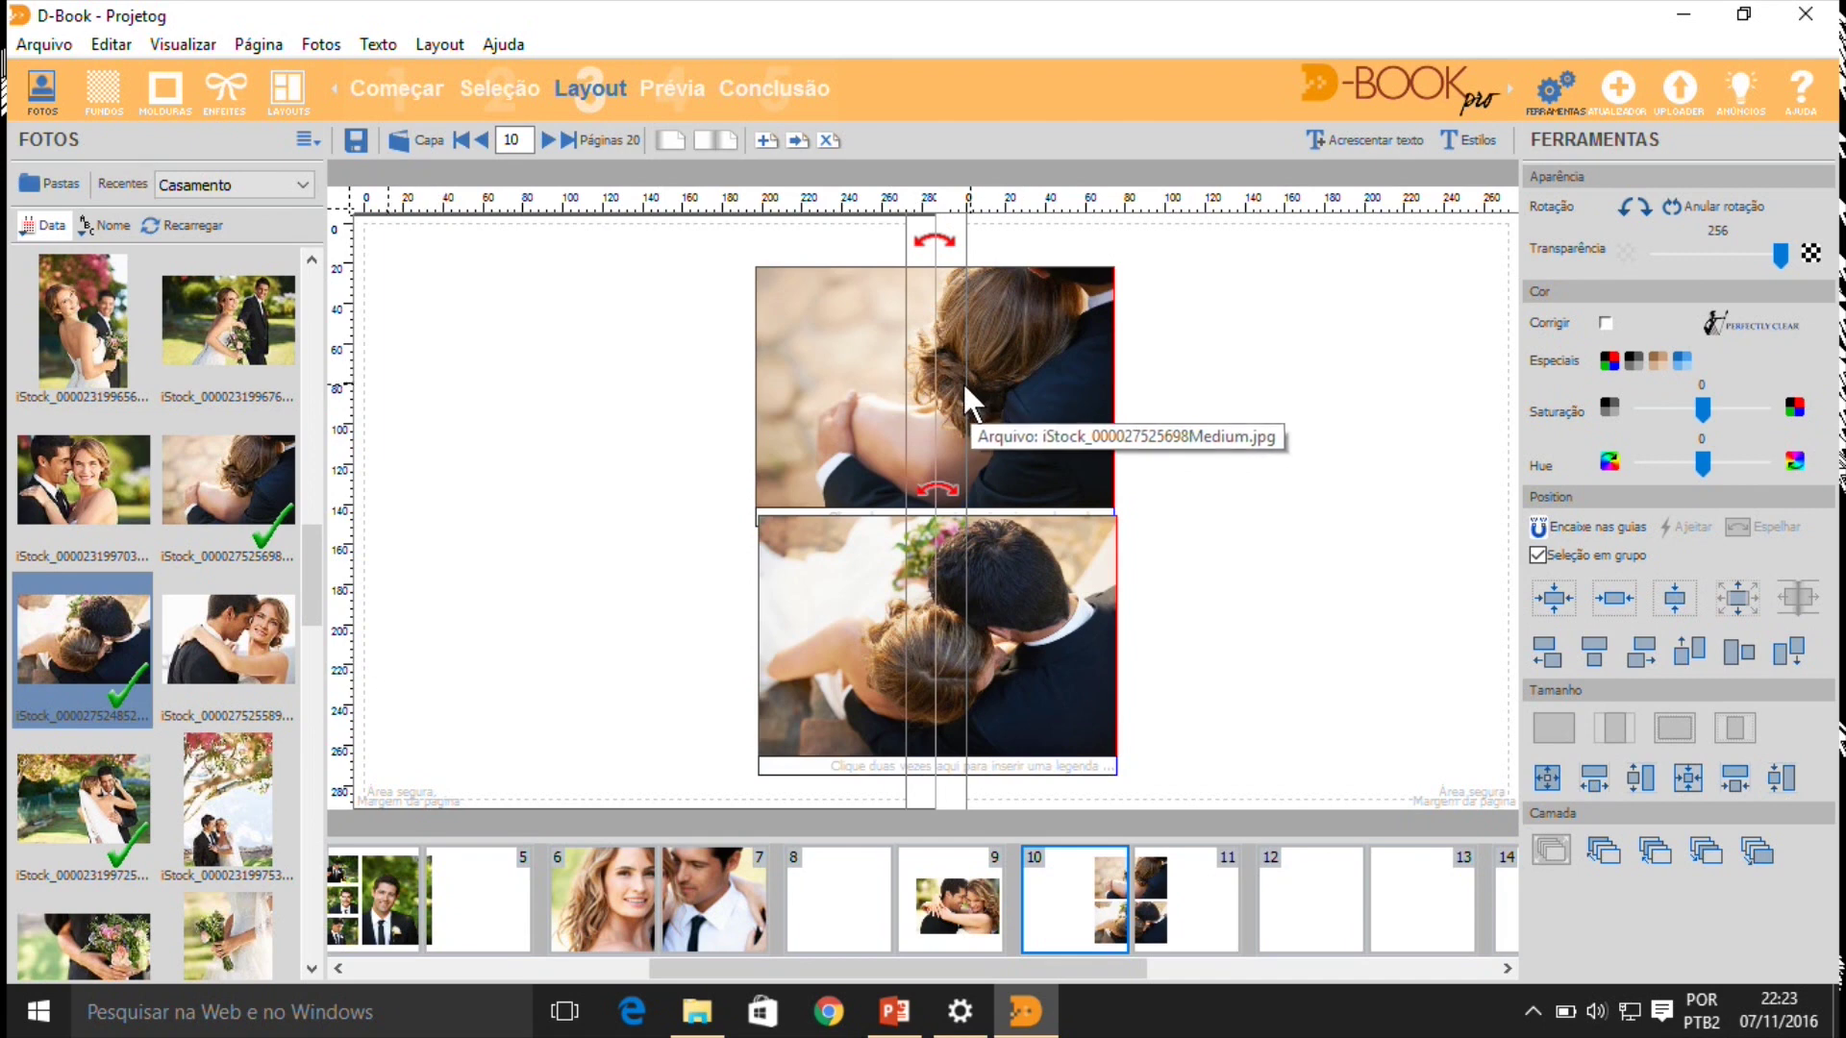
drag(954, 386, 650, 382)
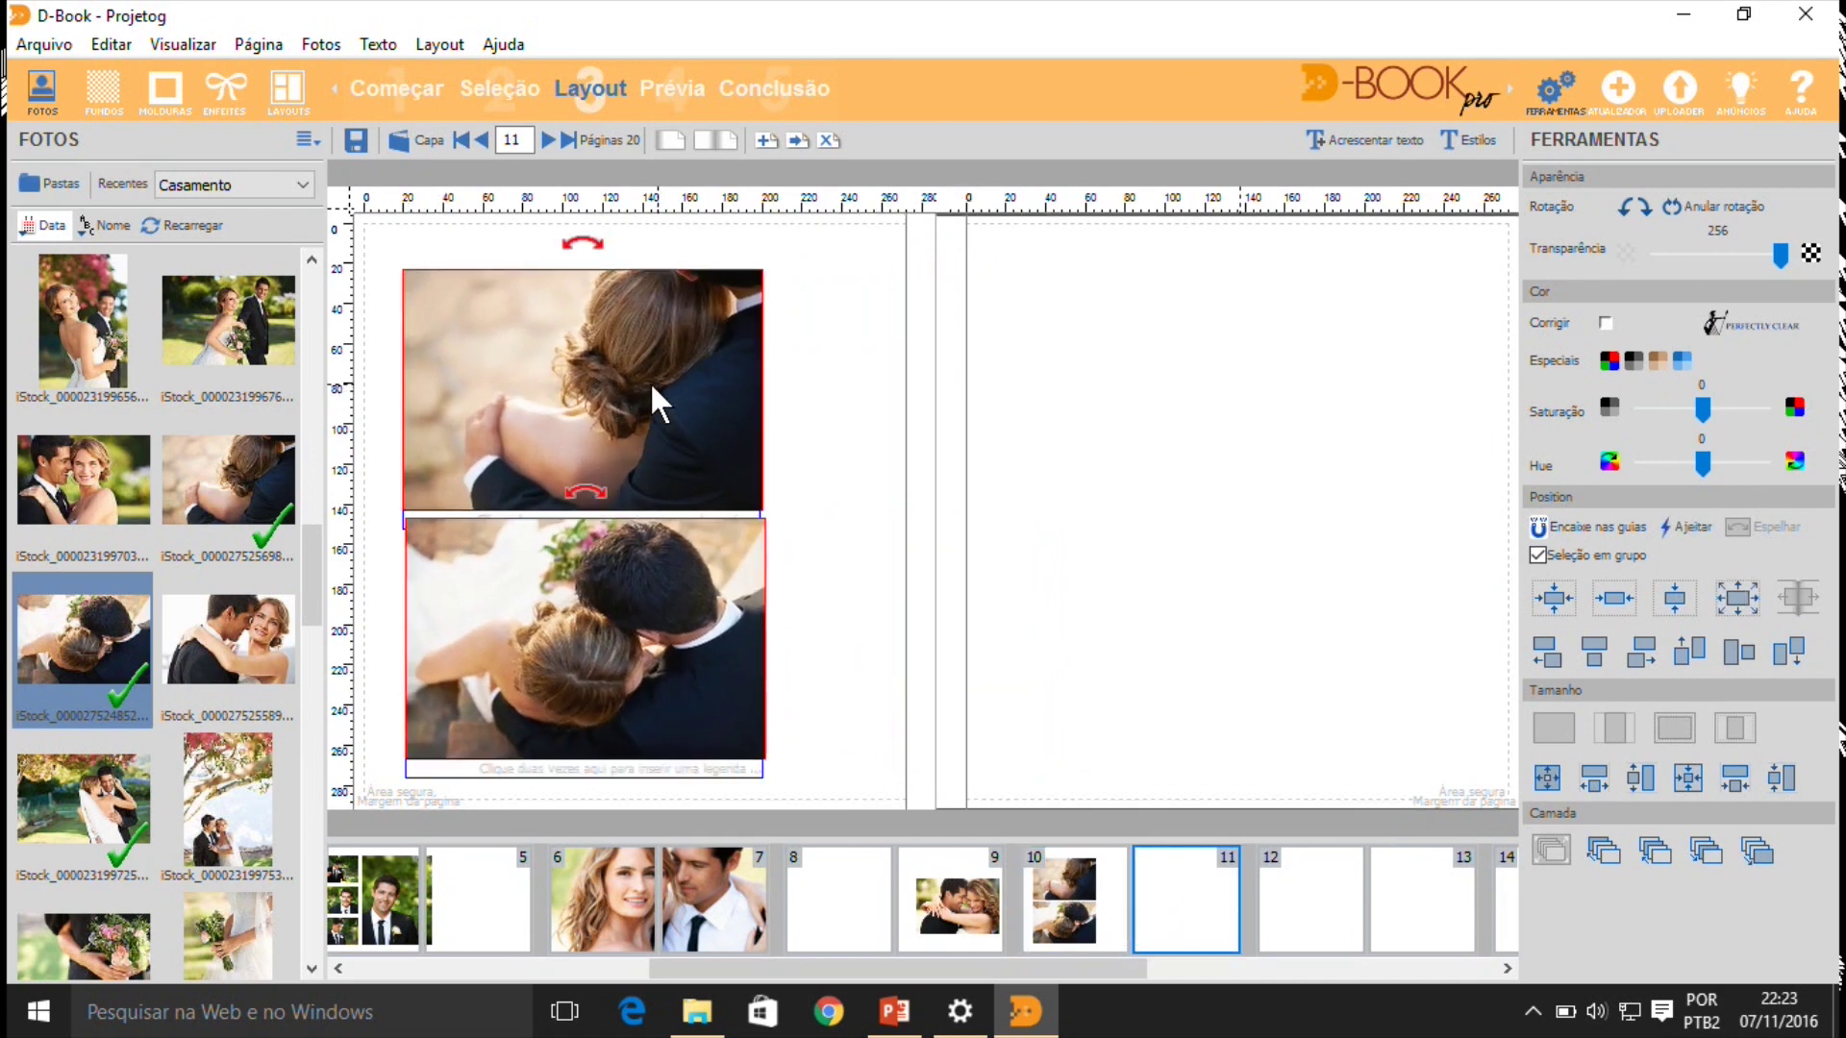
click(1658, 593)
click(816, 373)
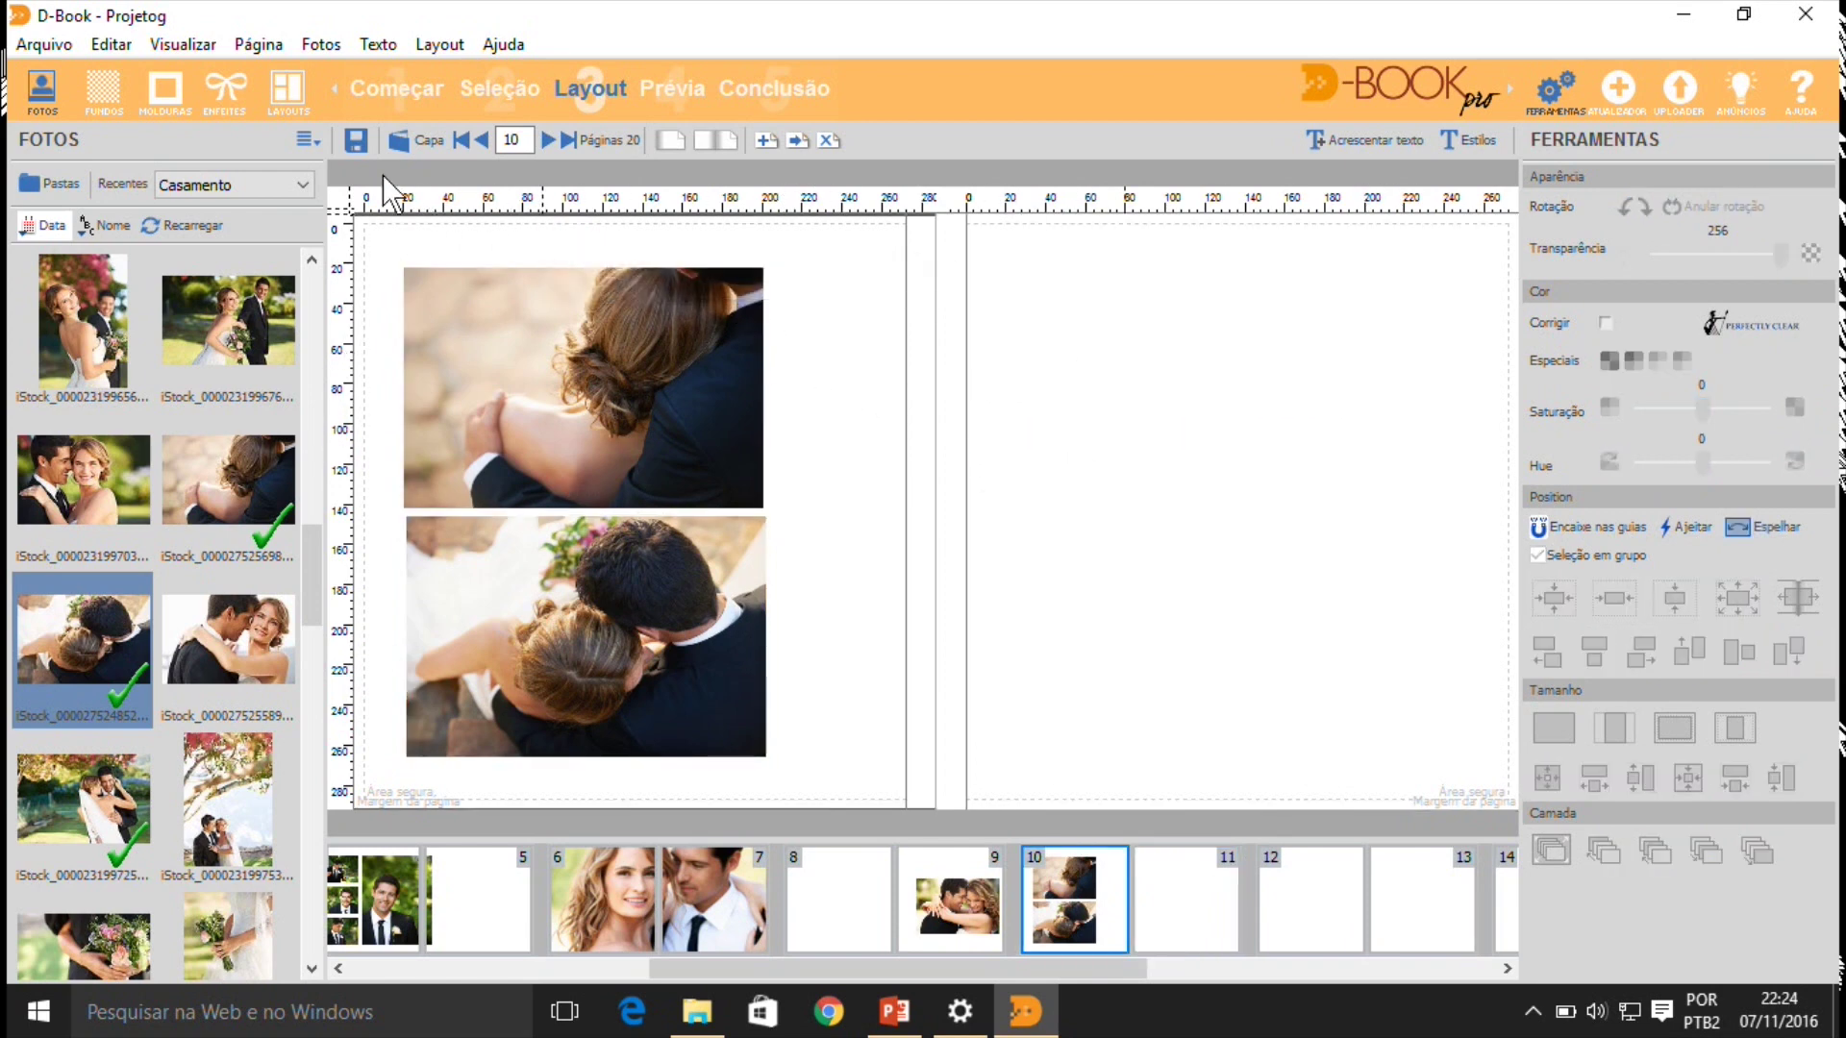
- Save the two-photo layout of page 10 as a template named "IFF 2 fotos" without its photos or text
click(36, 48)
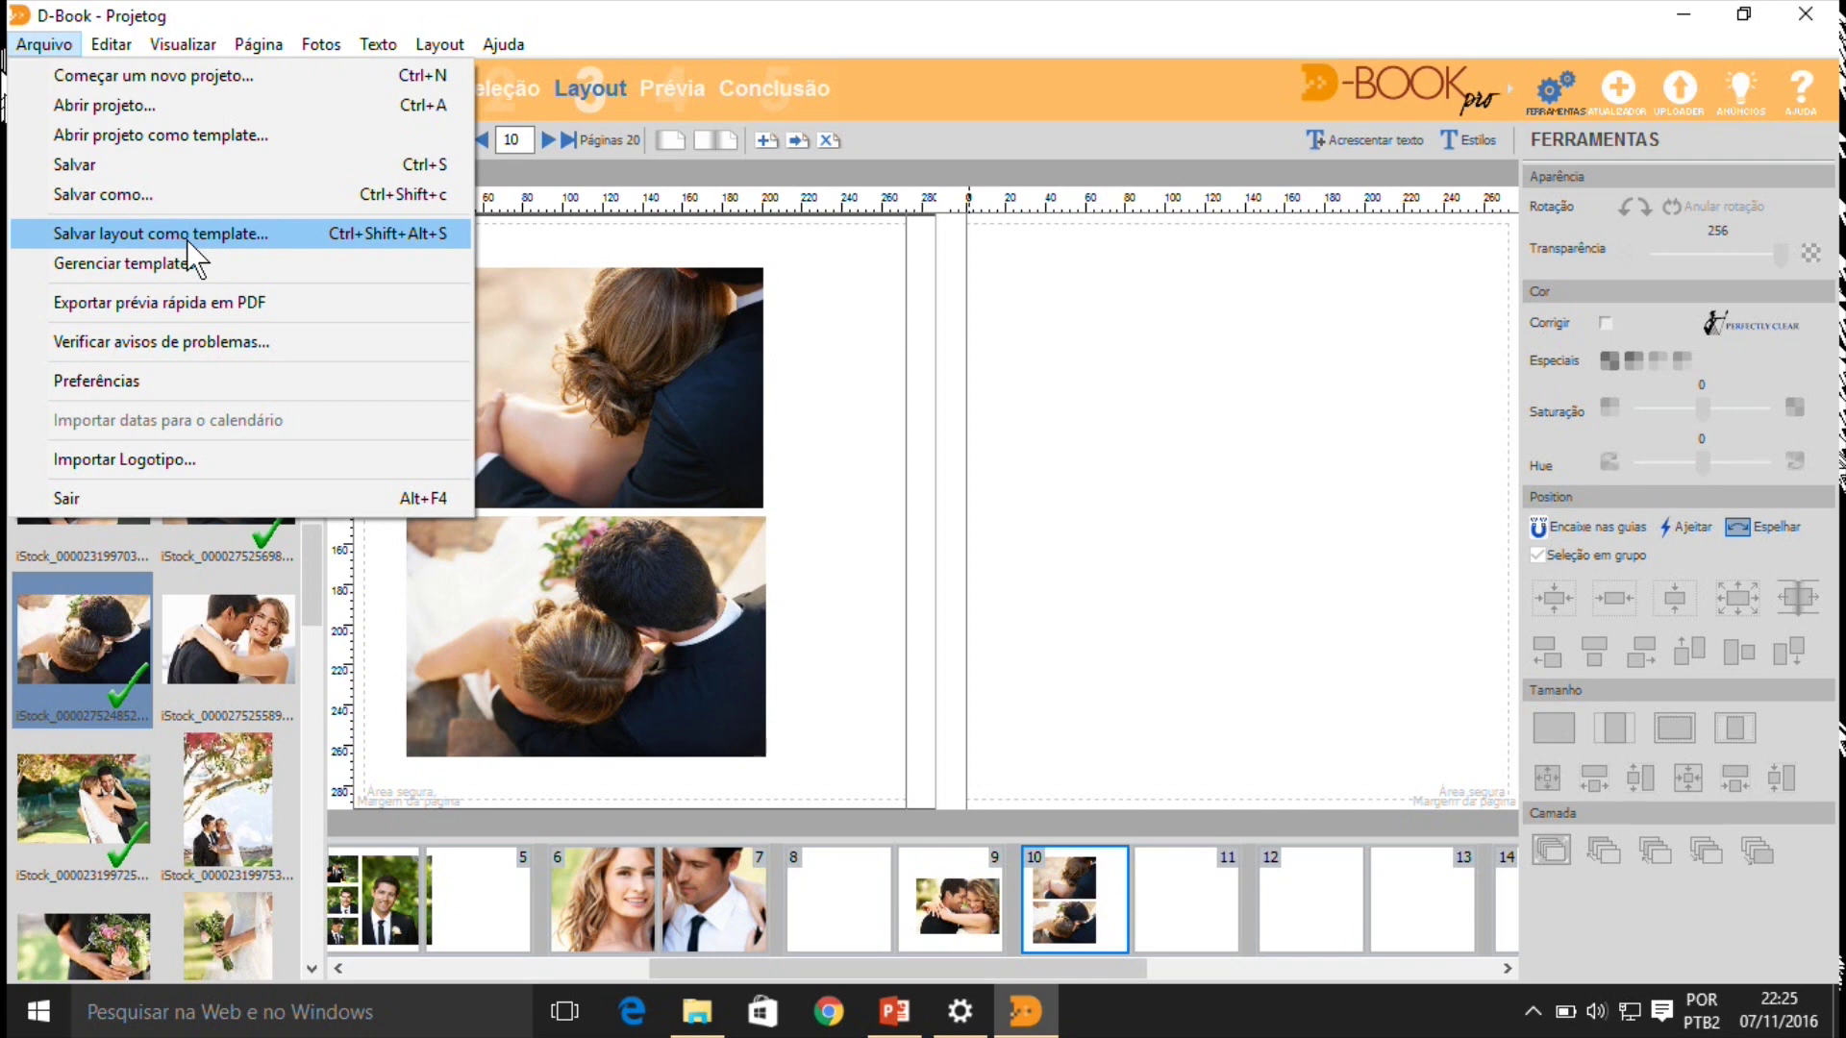
click(187, 240)
key(ctrl+a)
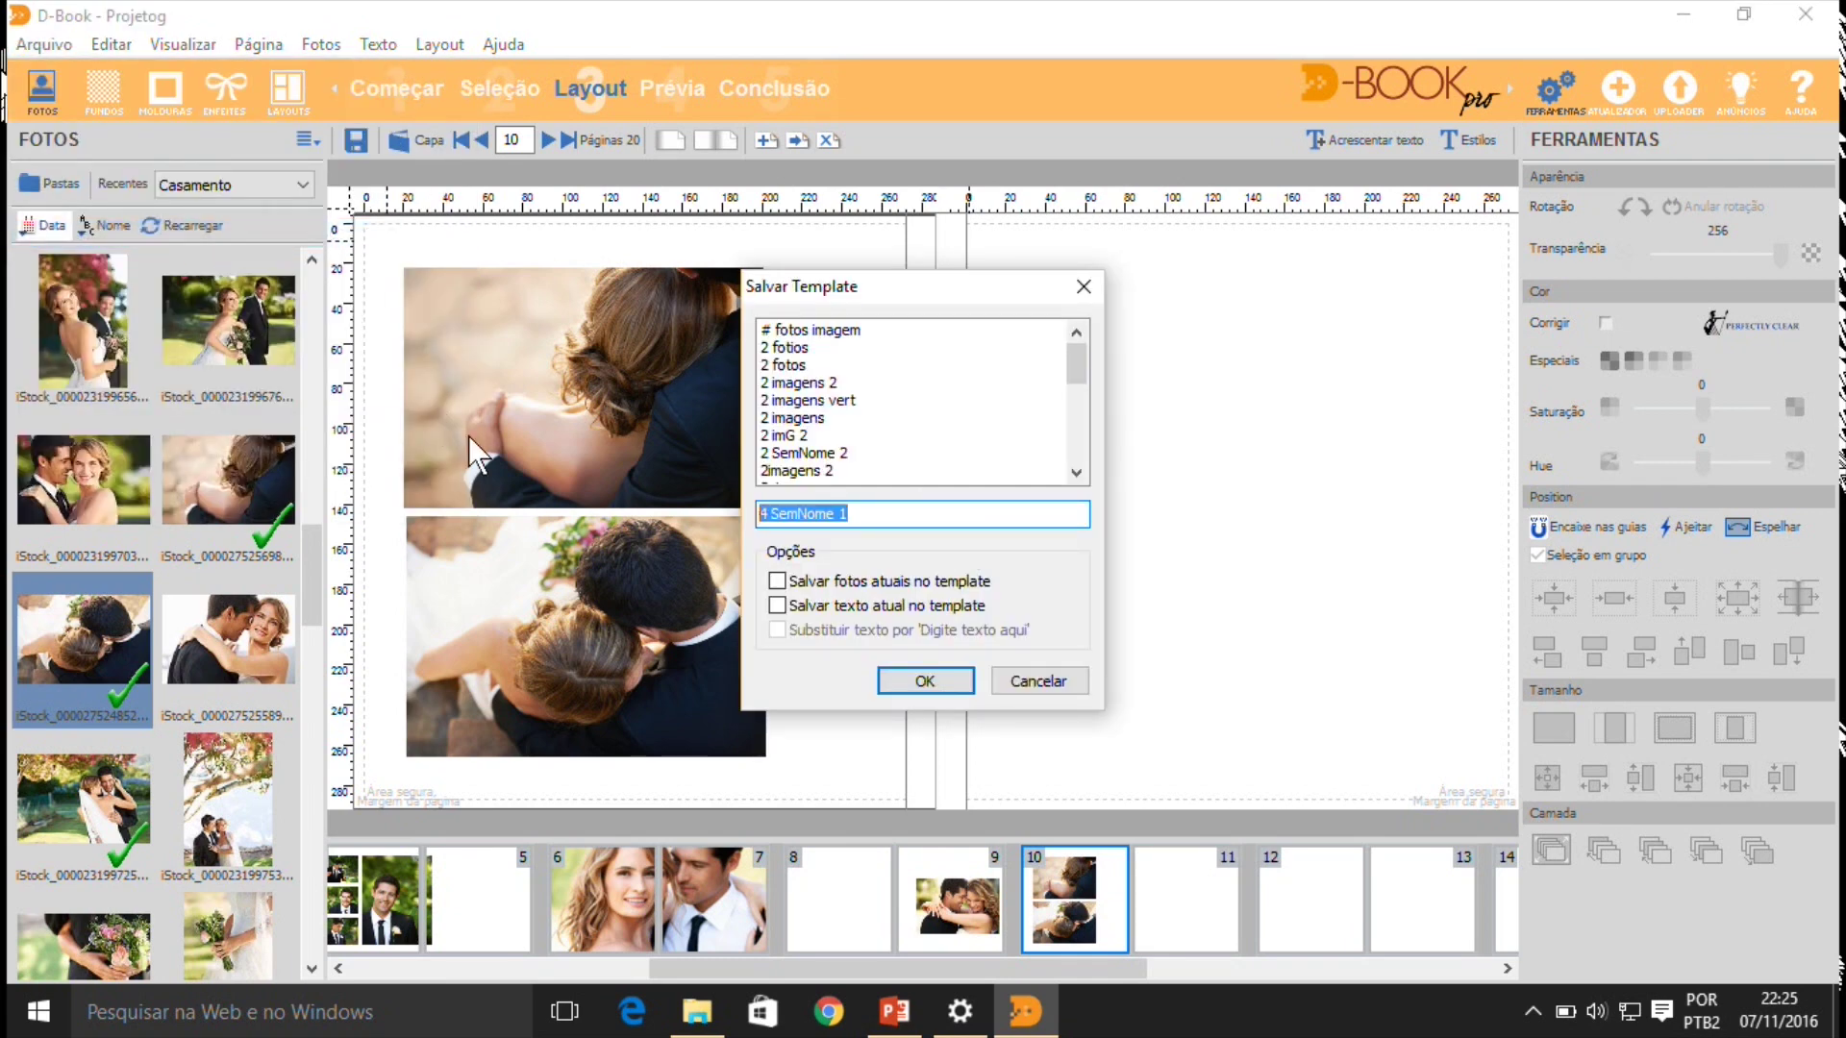
text(1)
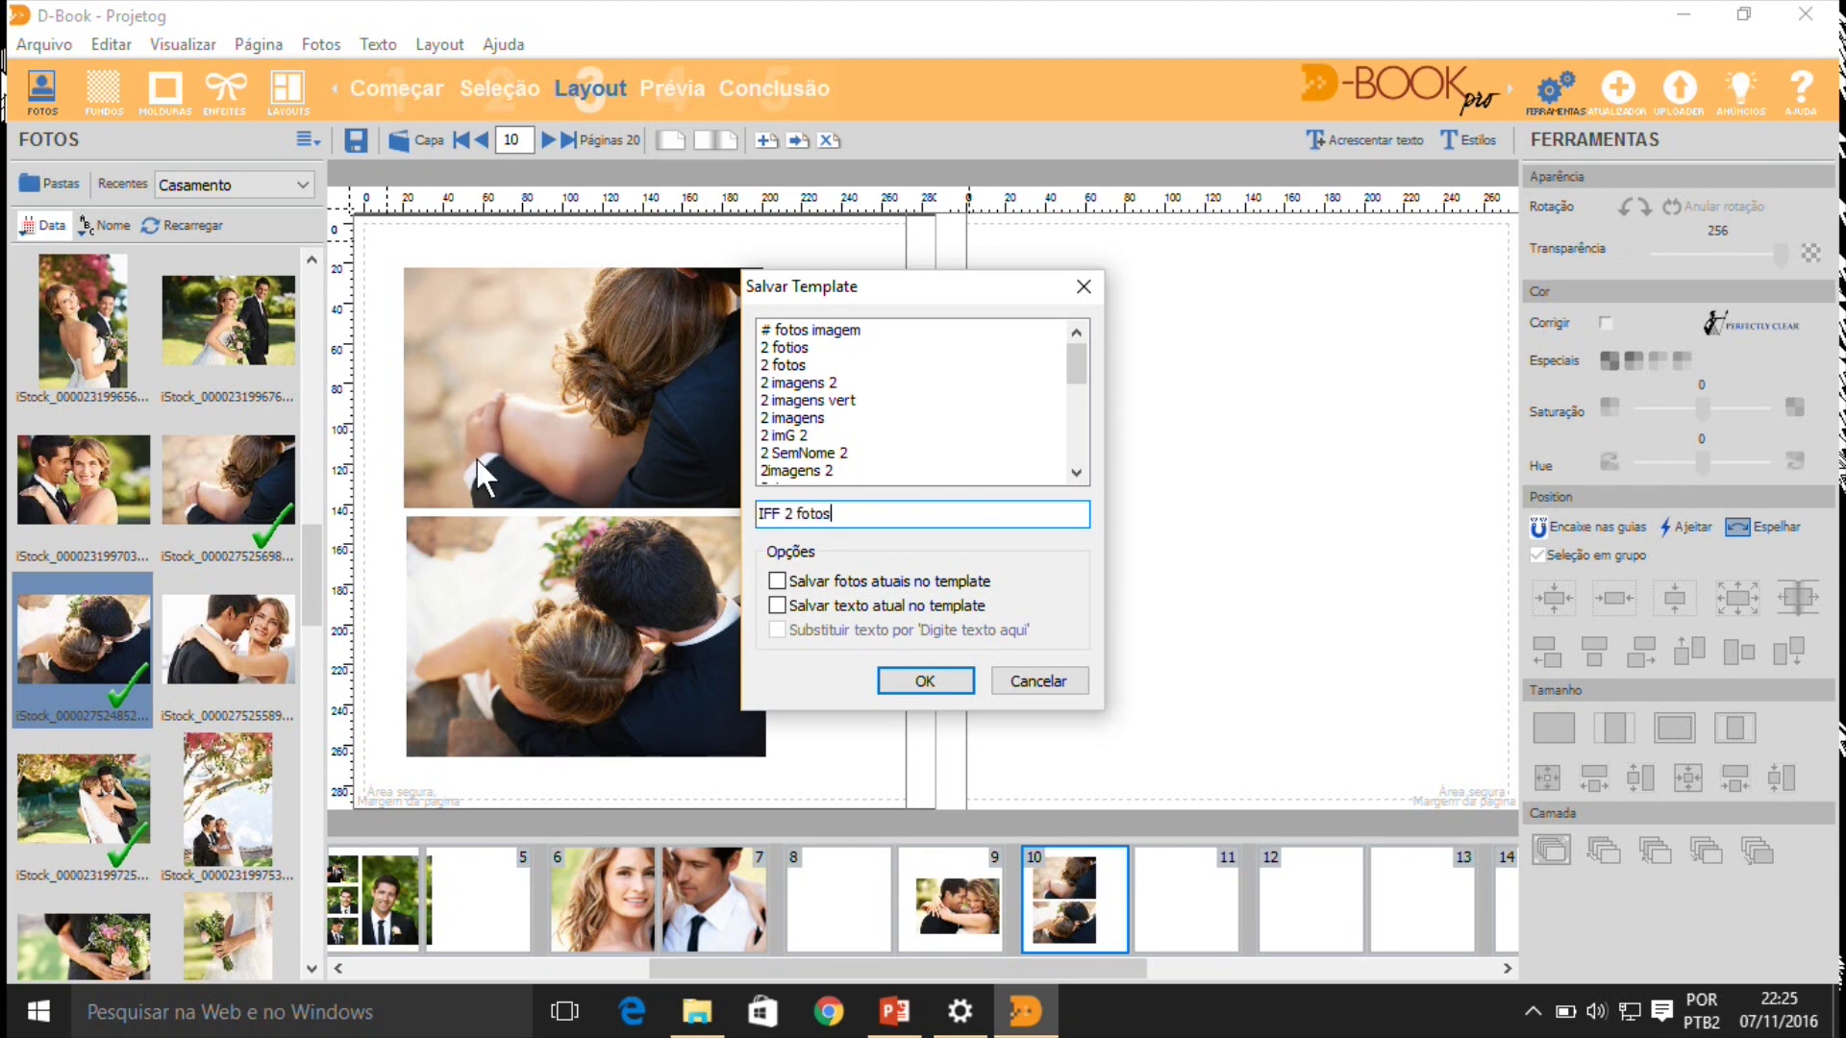
click(919, 669)
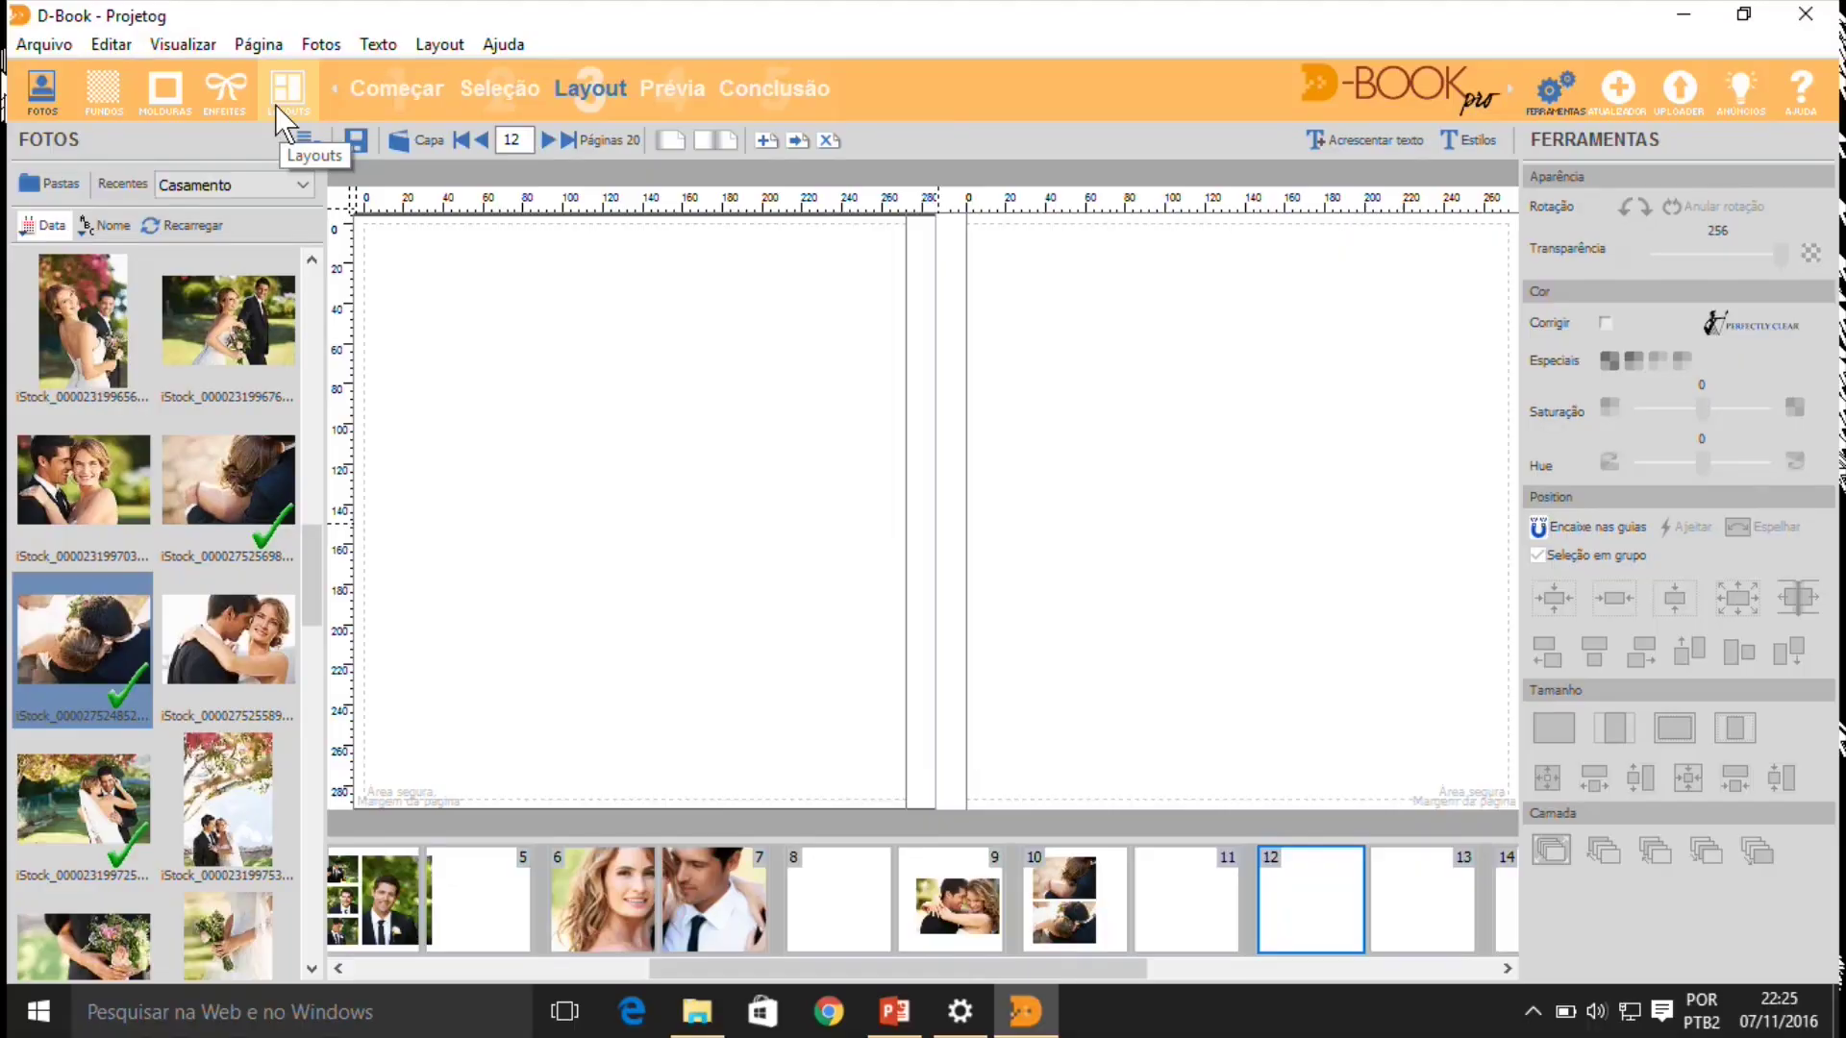
- Filter the layout templates to saved ones (Salvos) with 2 photos and apply "IFF 2 fotos" to page 12
click(287, 91)
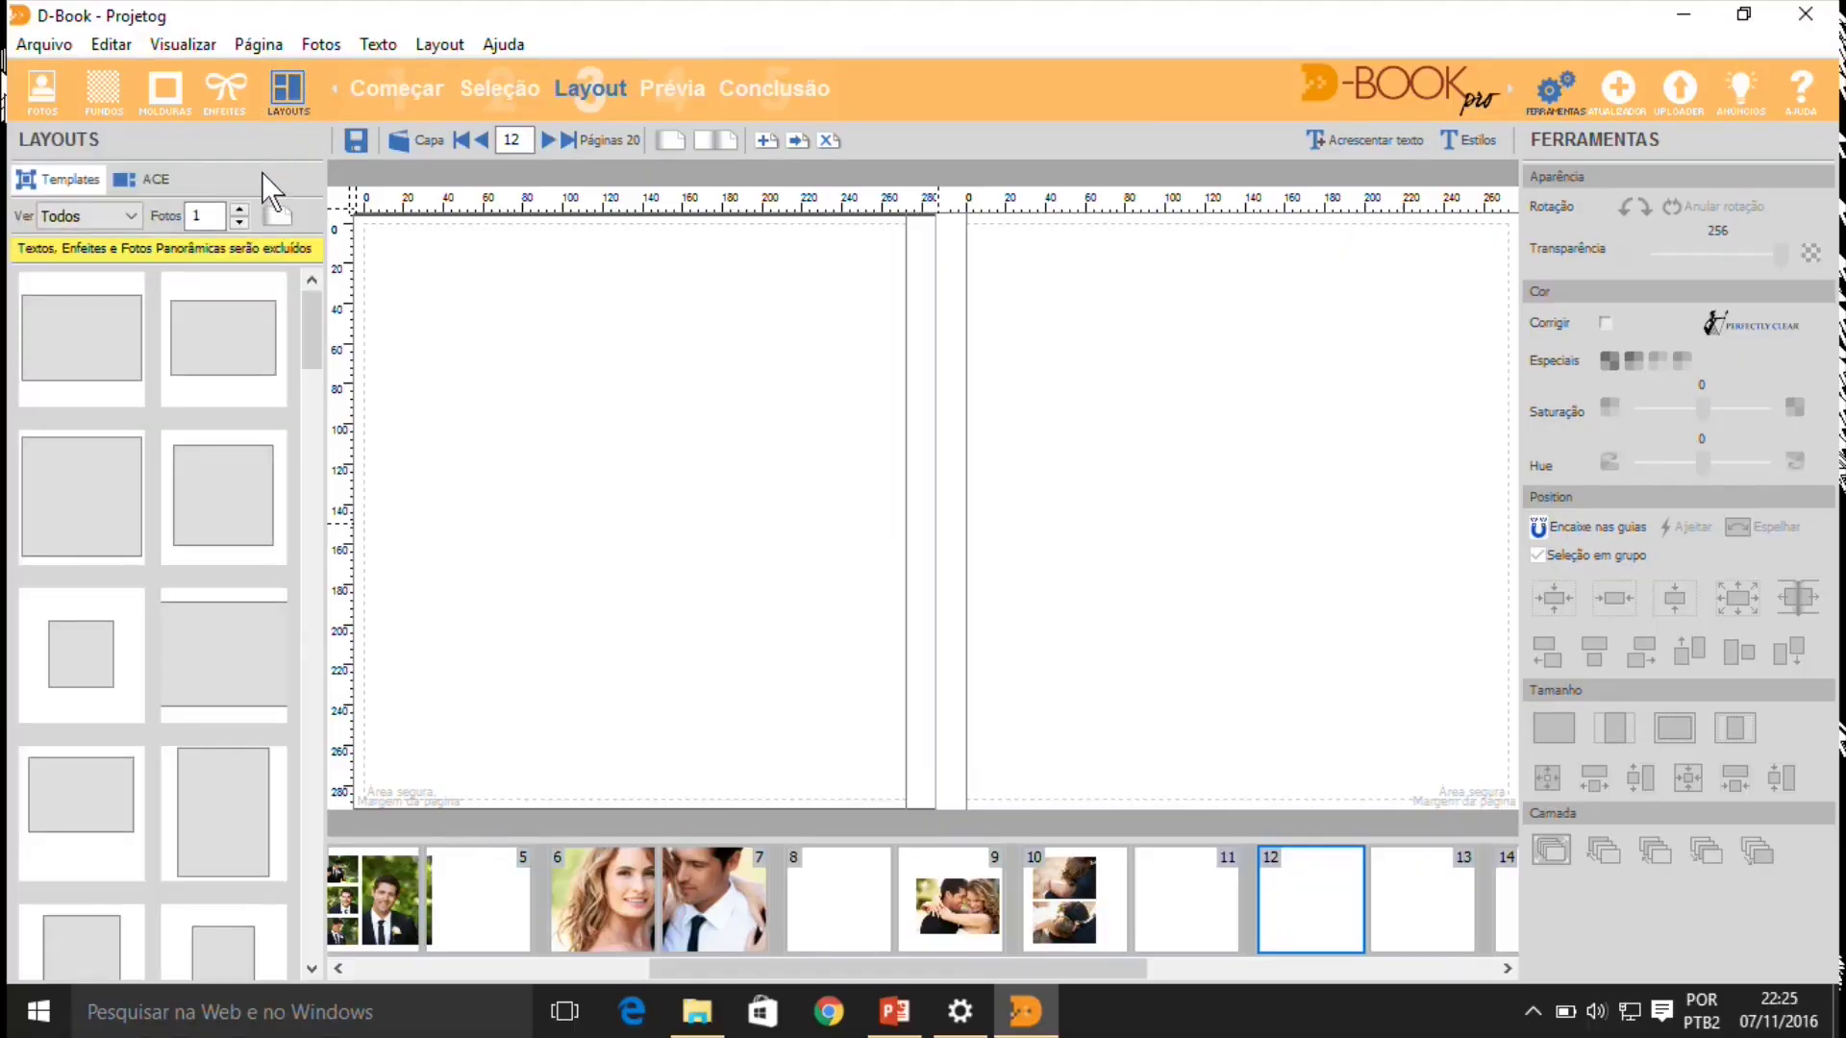
click(123, 216)
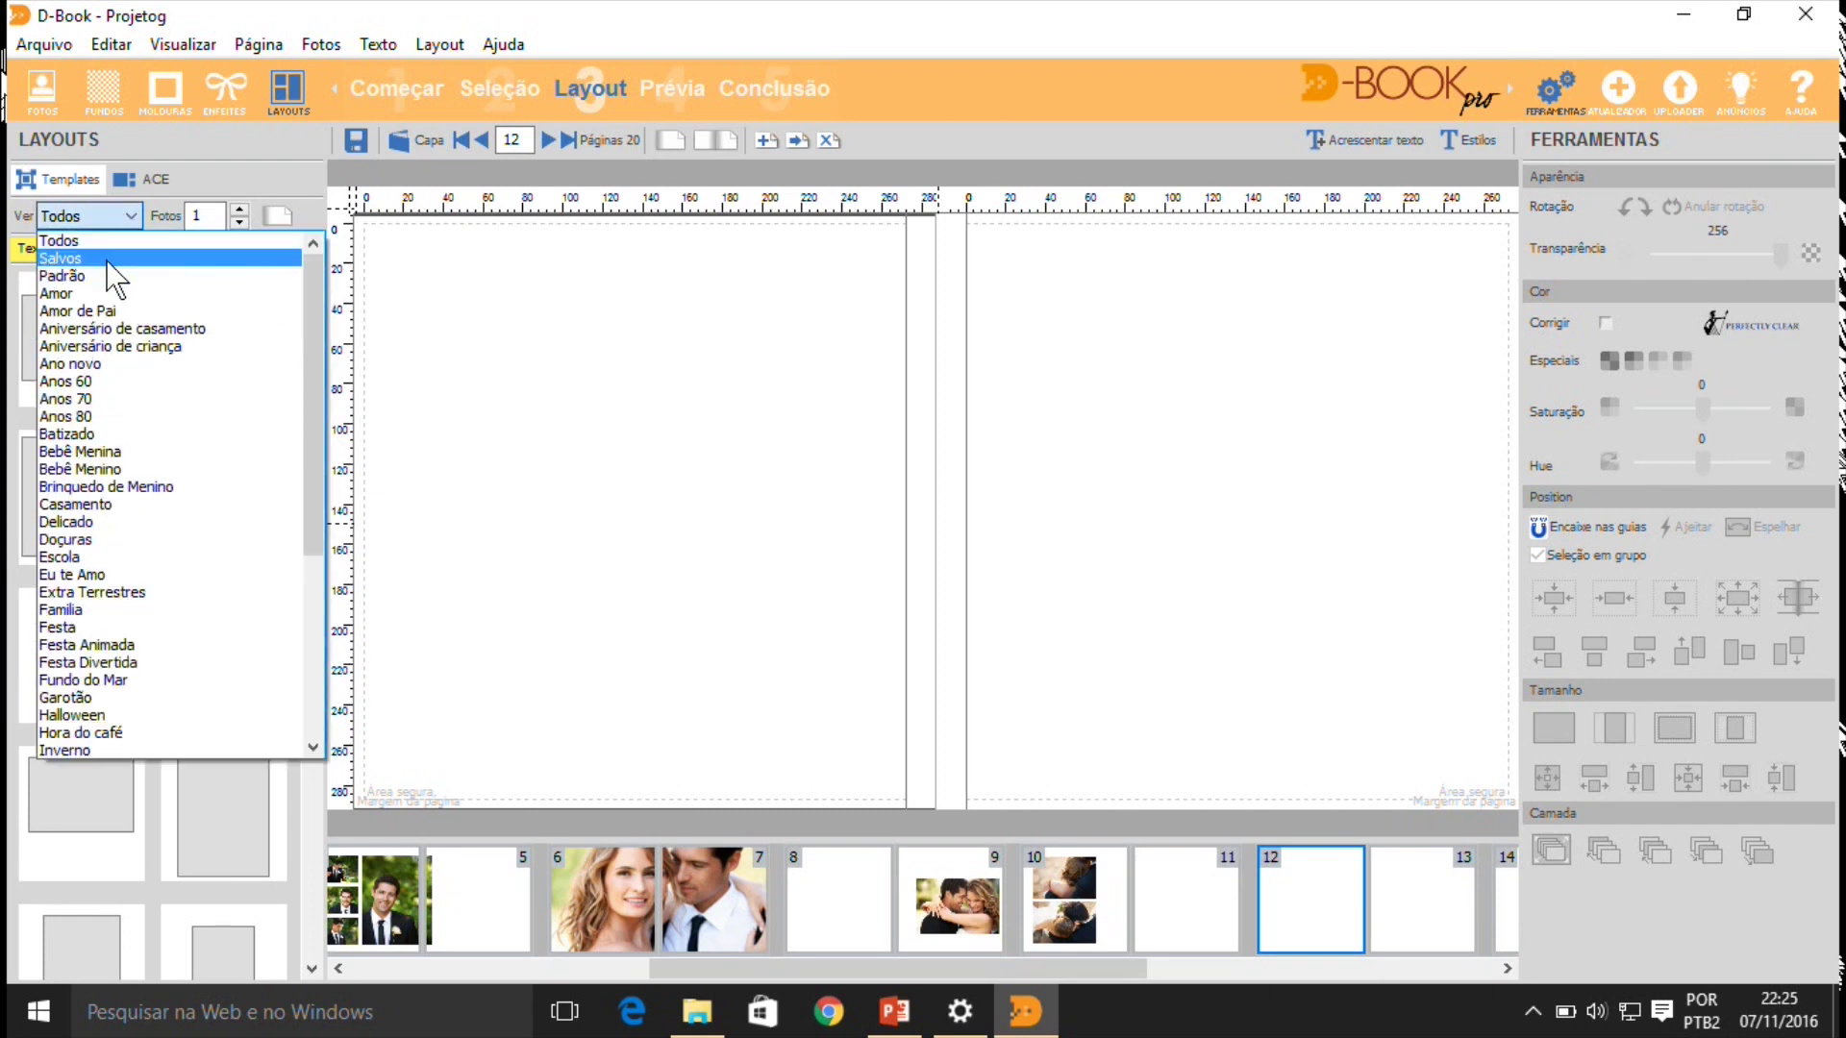
click(77, 258)
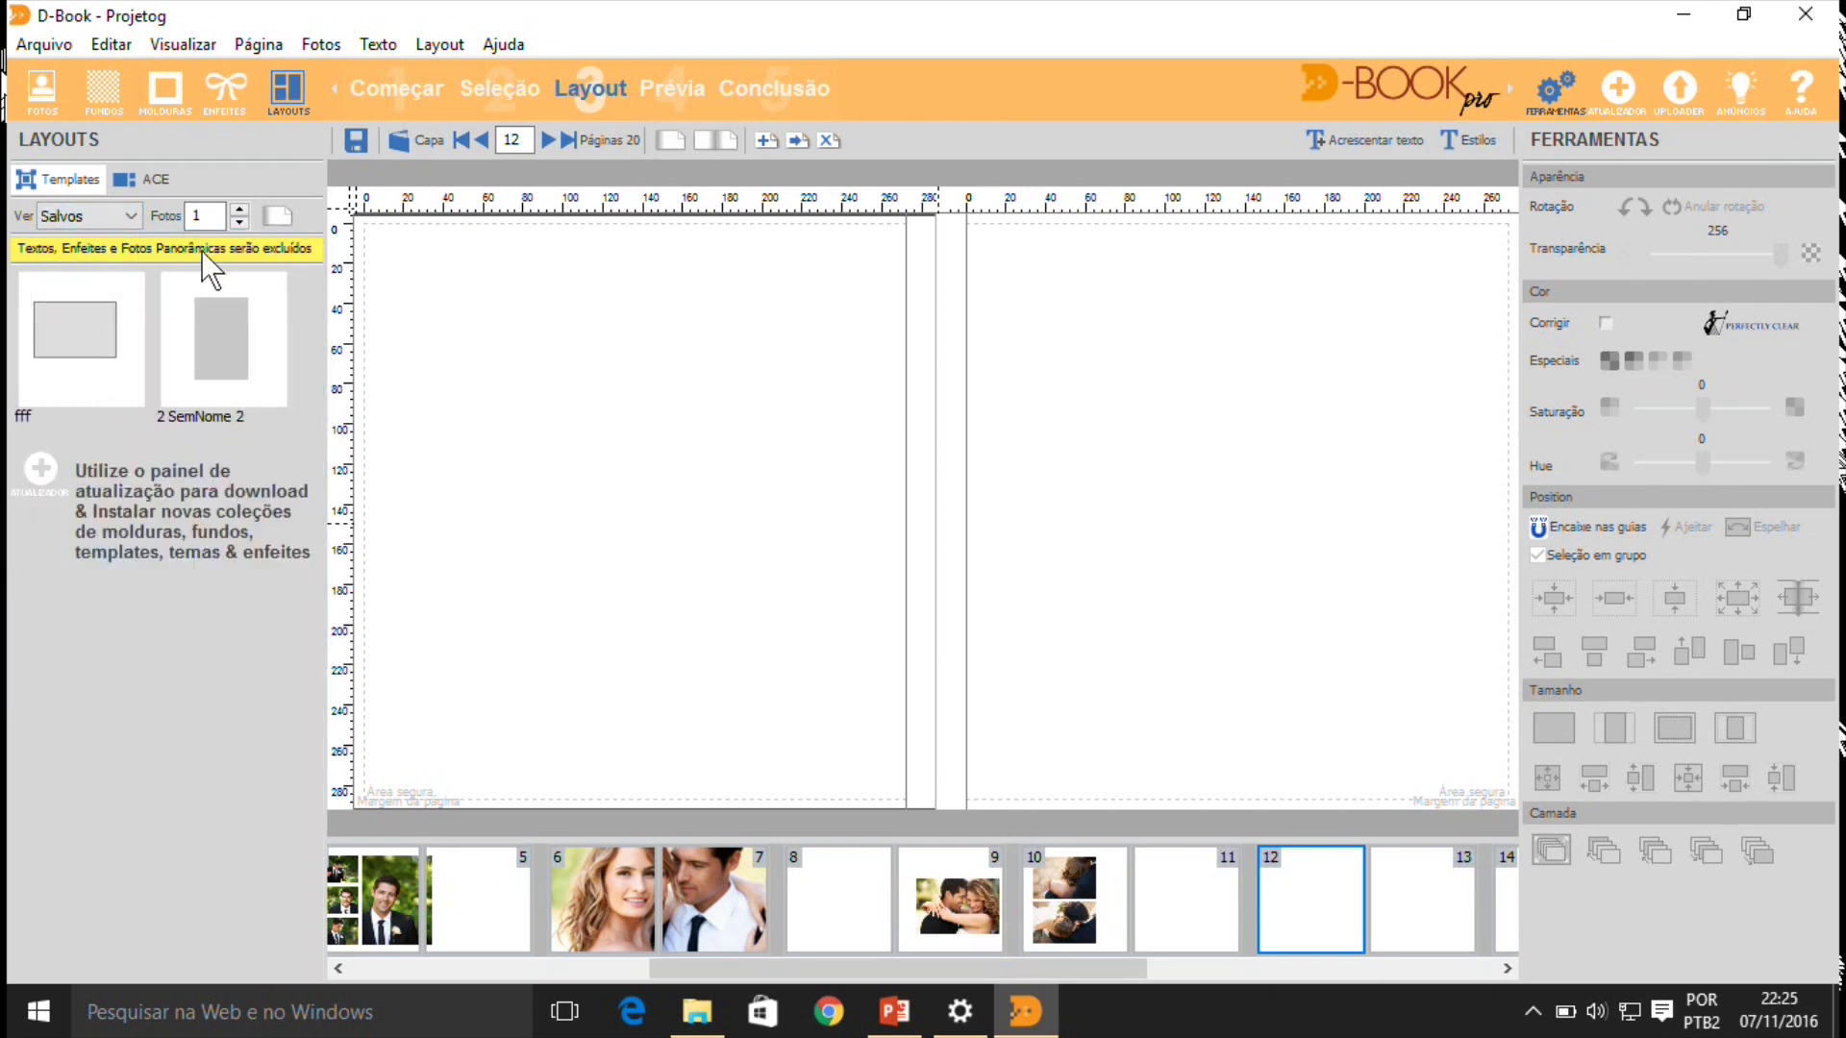
text(2)
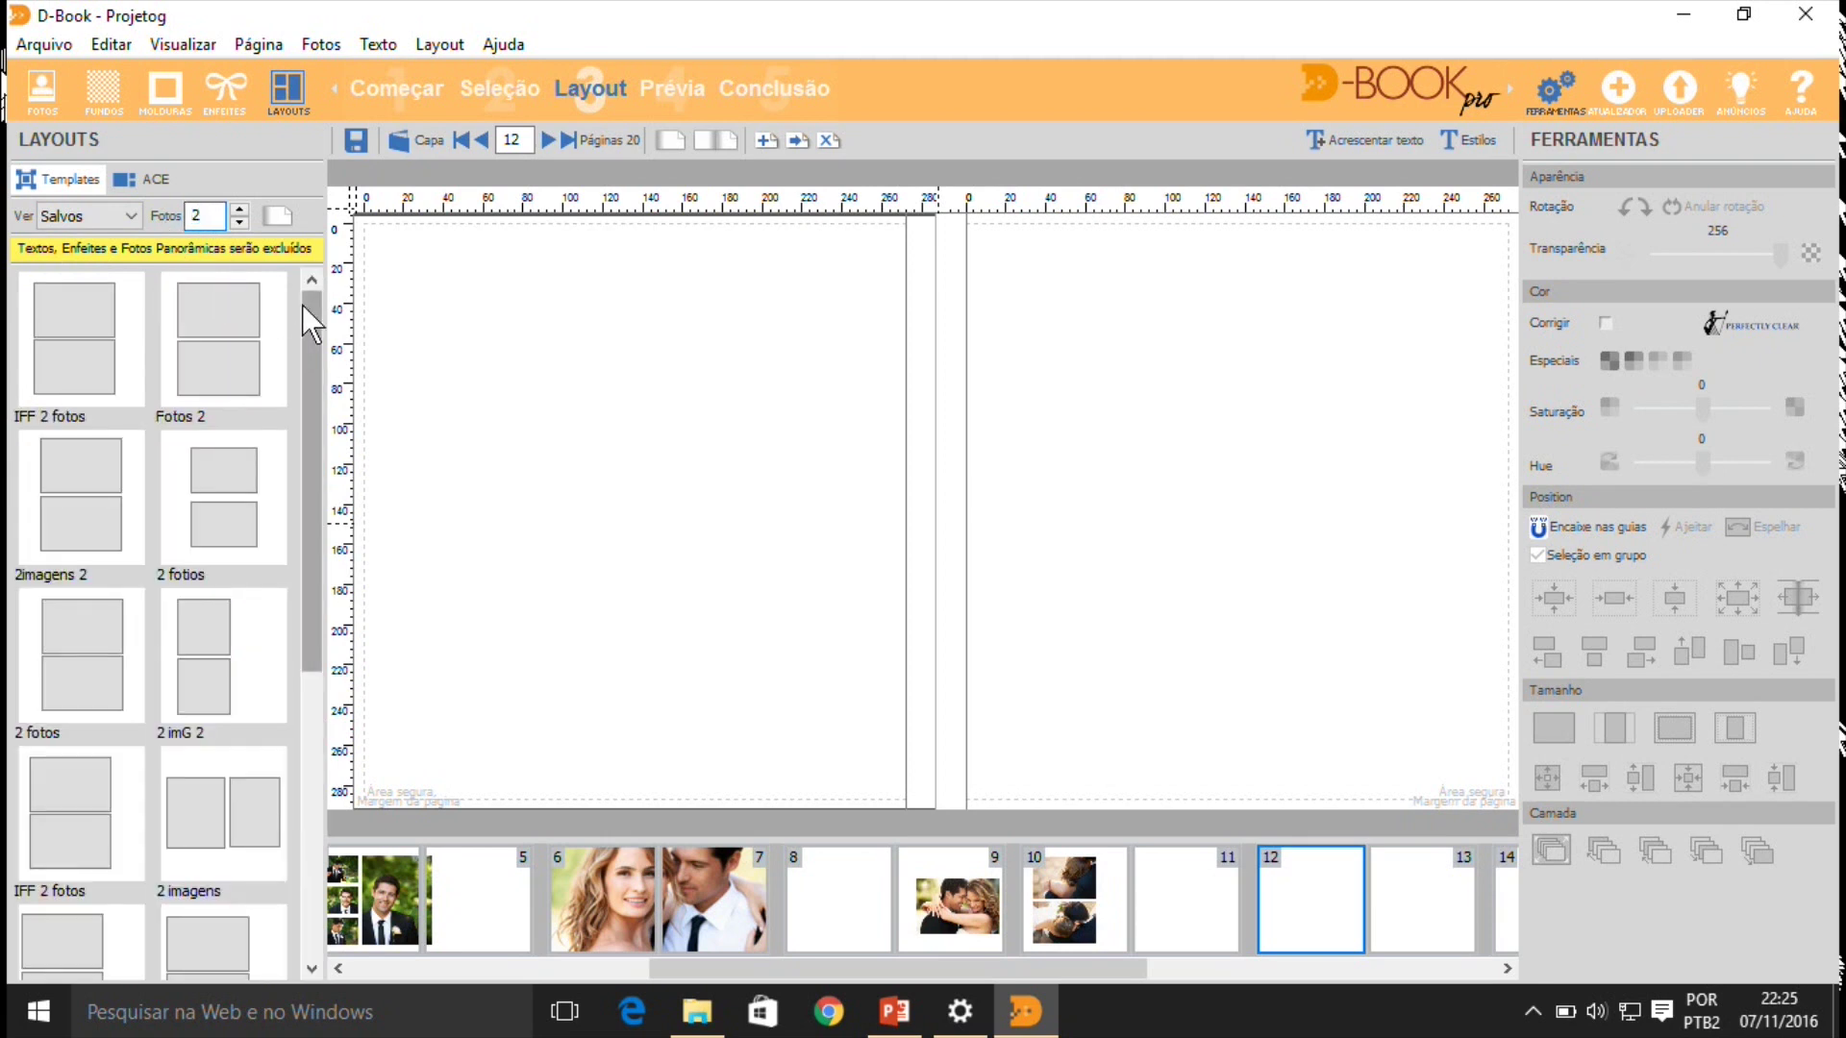
double_click(65, 349)
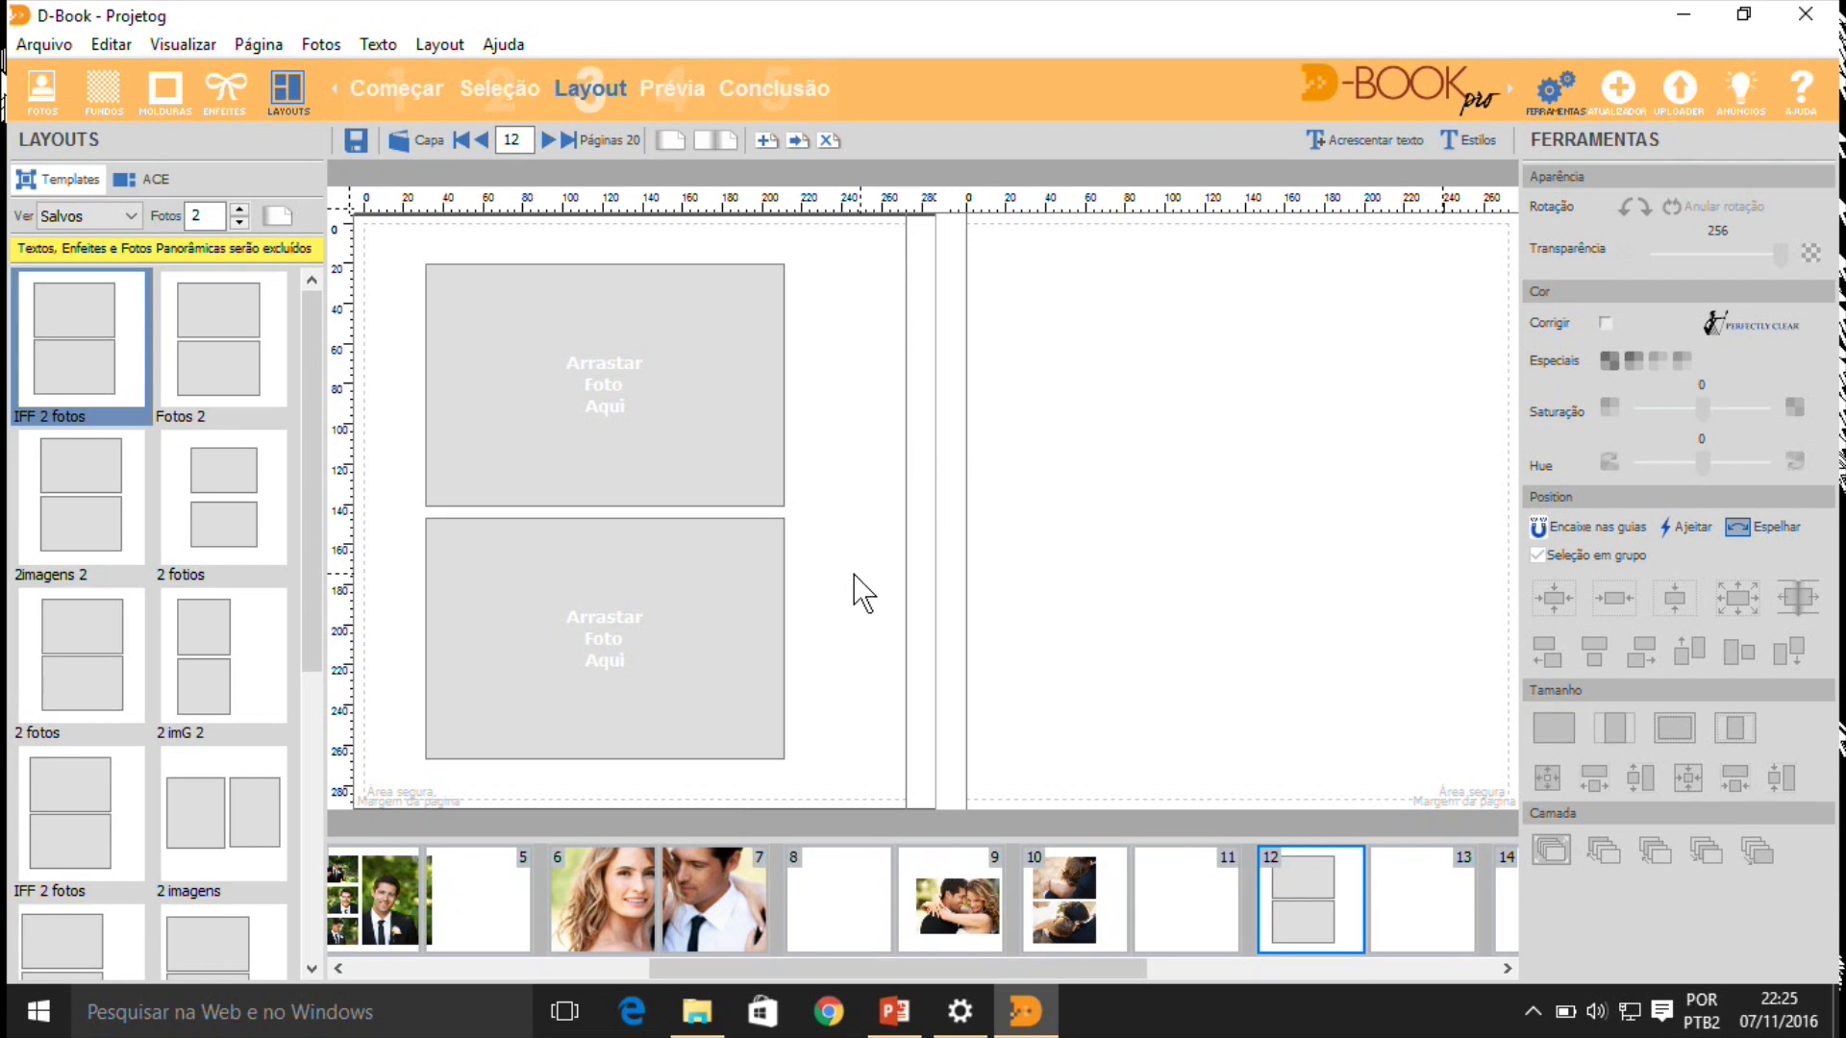
click(42, 92)
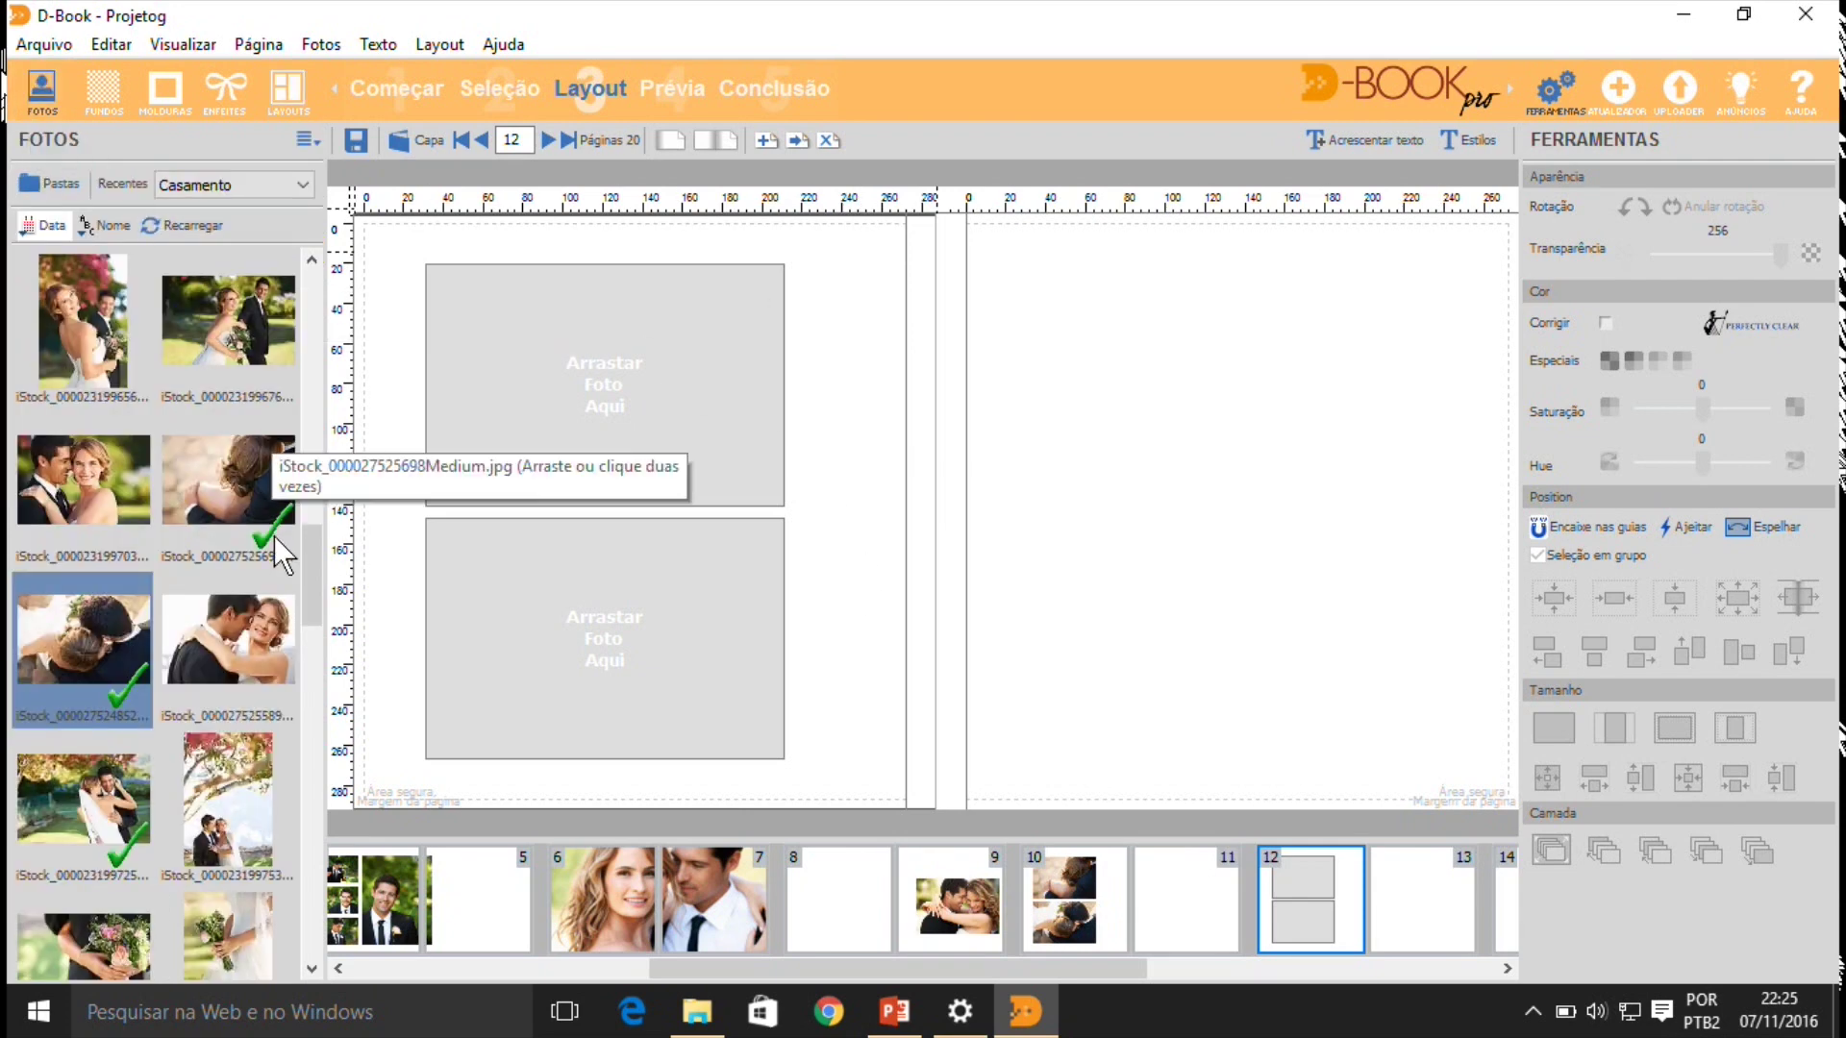
scroll(308, 585, down, 1)
drag(308, 585, 306, 696)
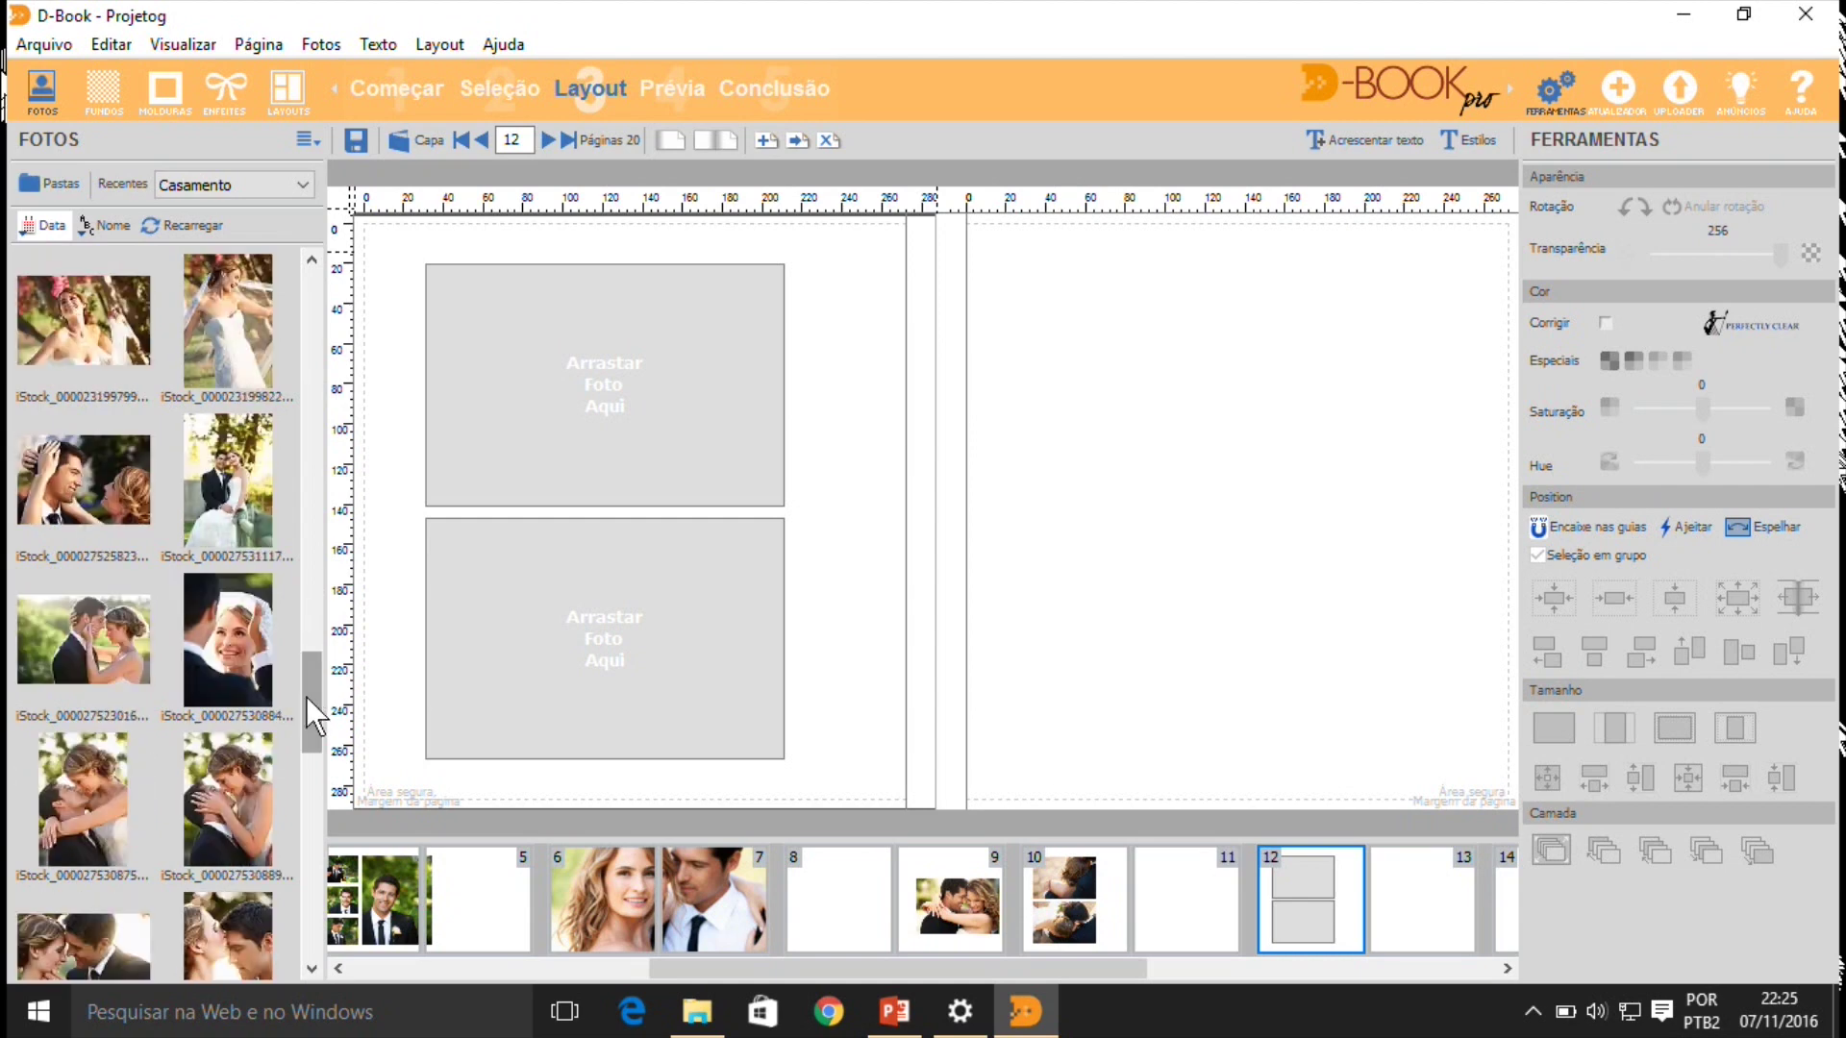
drag(90, 822, 581, 430)
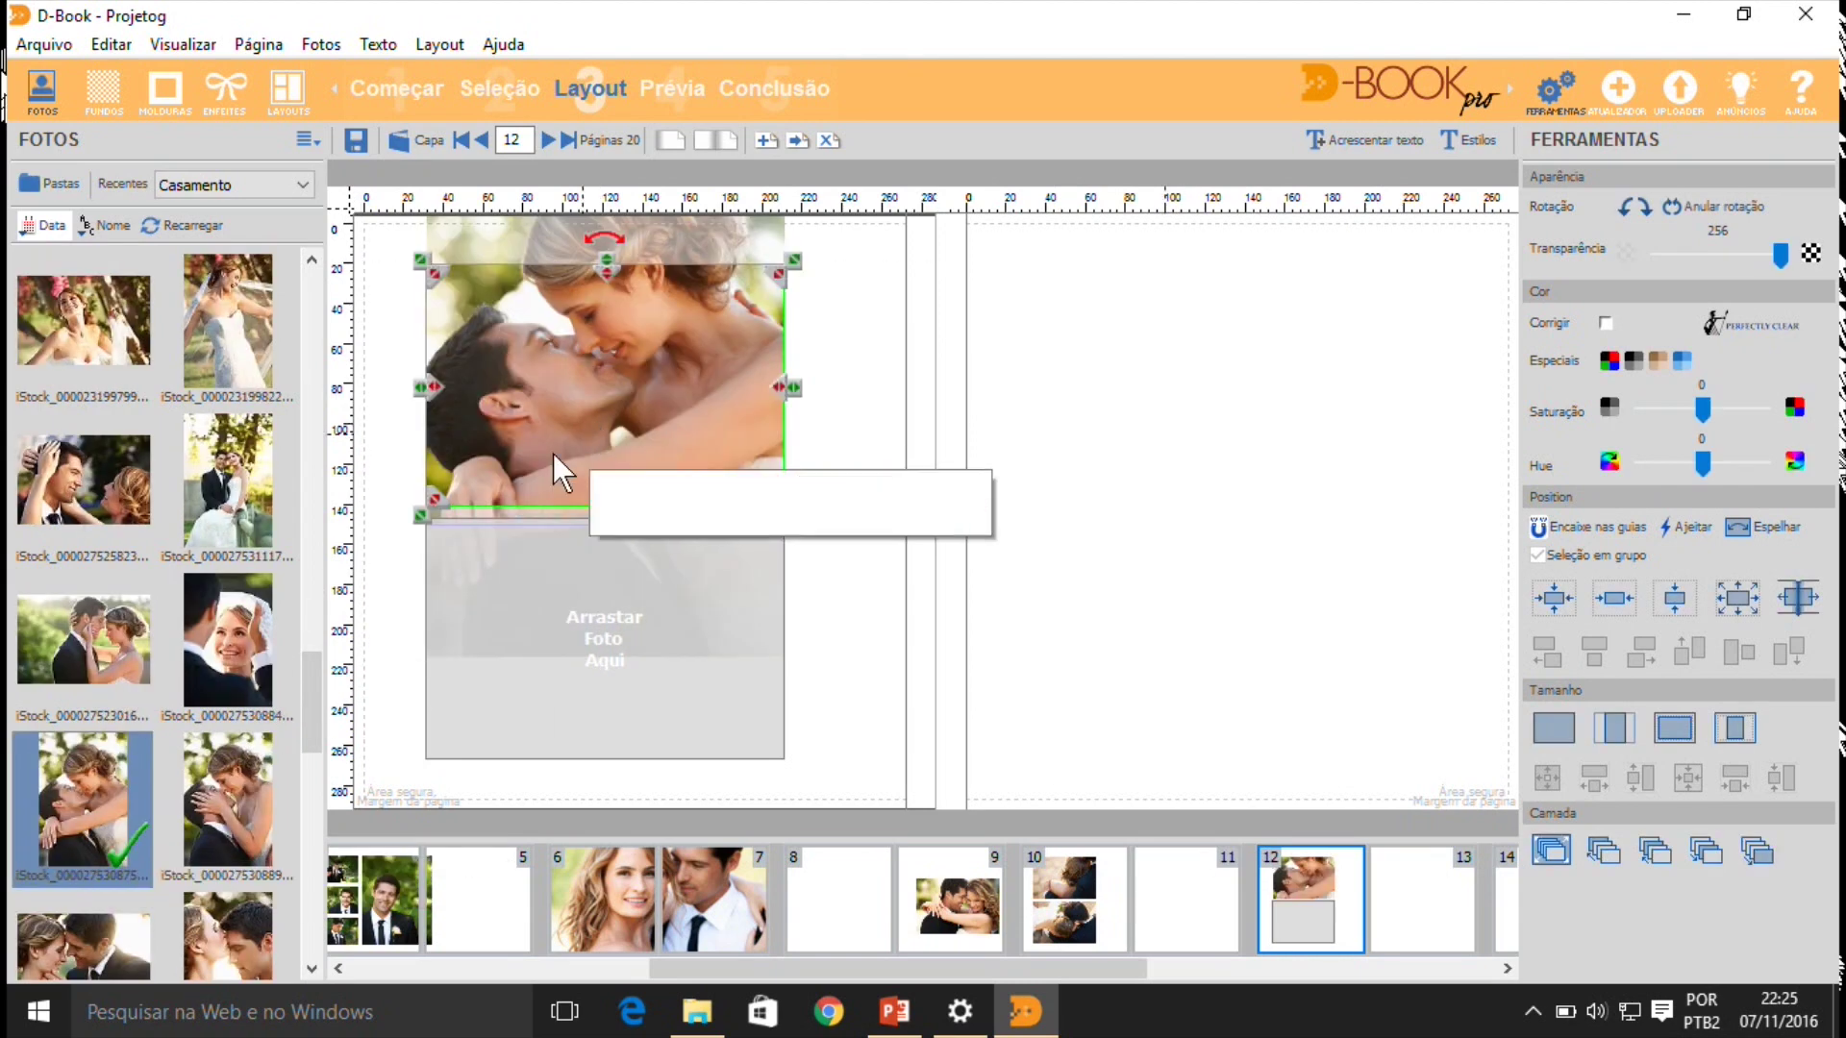
drag(208, 820, 608, 627)
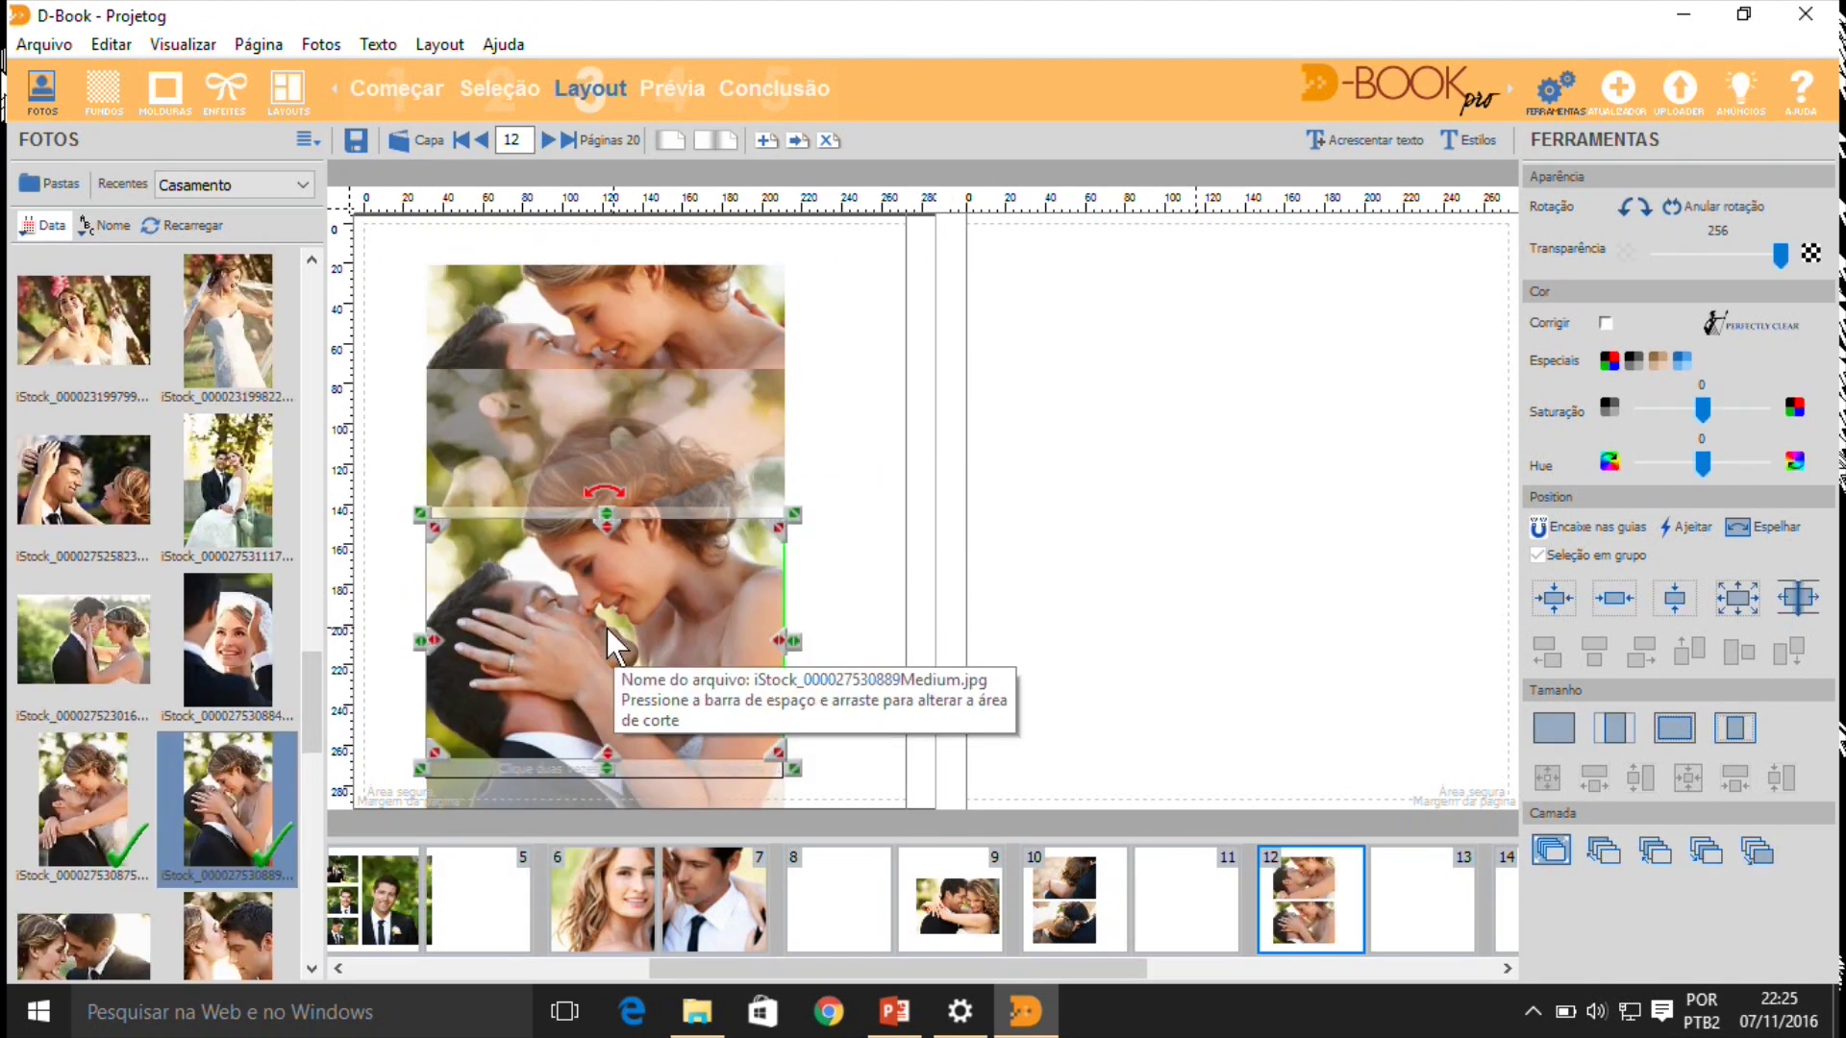
click(862, 579)
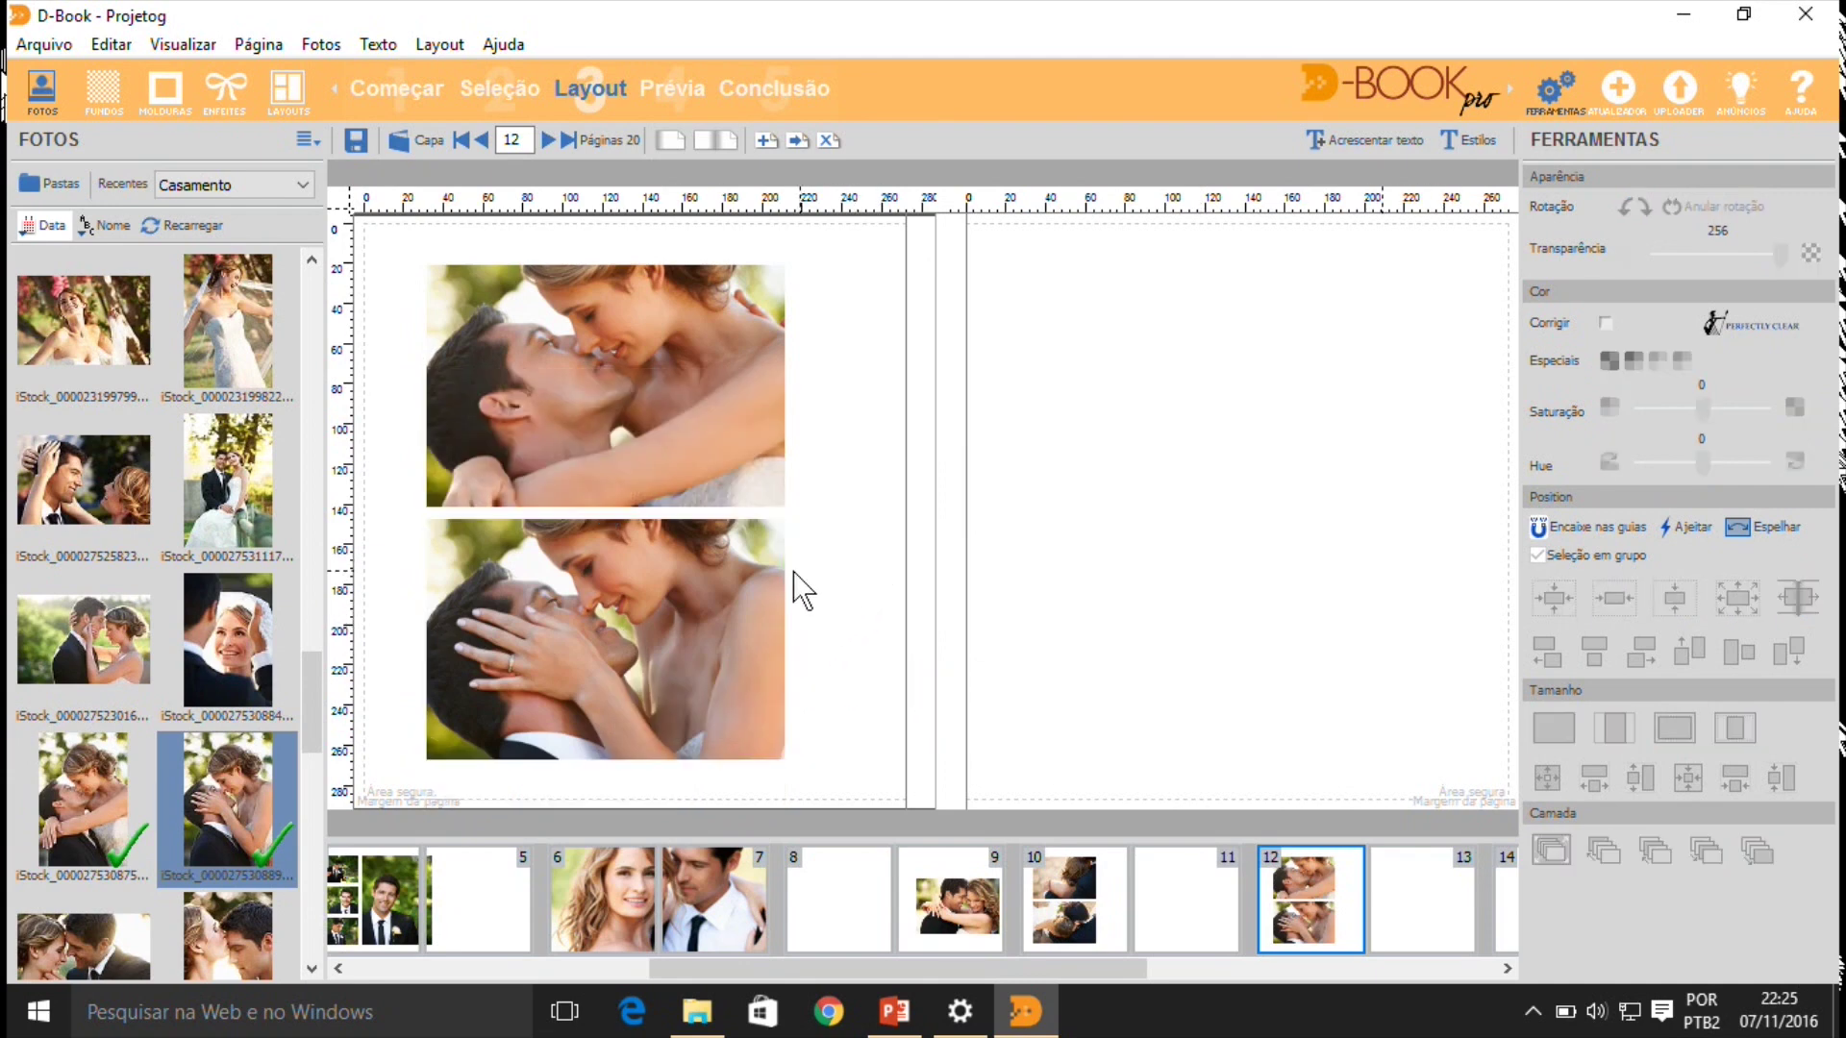